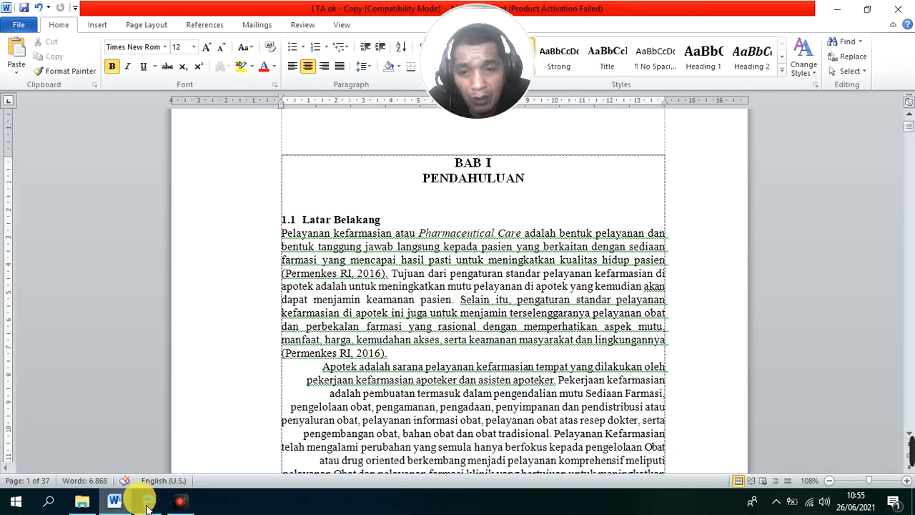
Look over the PMK No. 35 pharmacy service standards PDF in Microsoft Edge, and return to the Word document
click(178, 503)
click(176, 504)
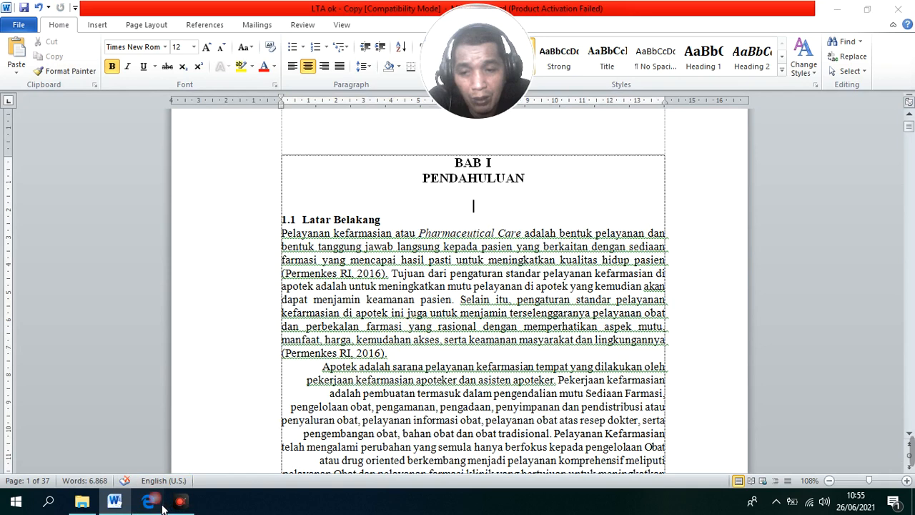
click(148, 503)
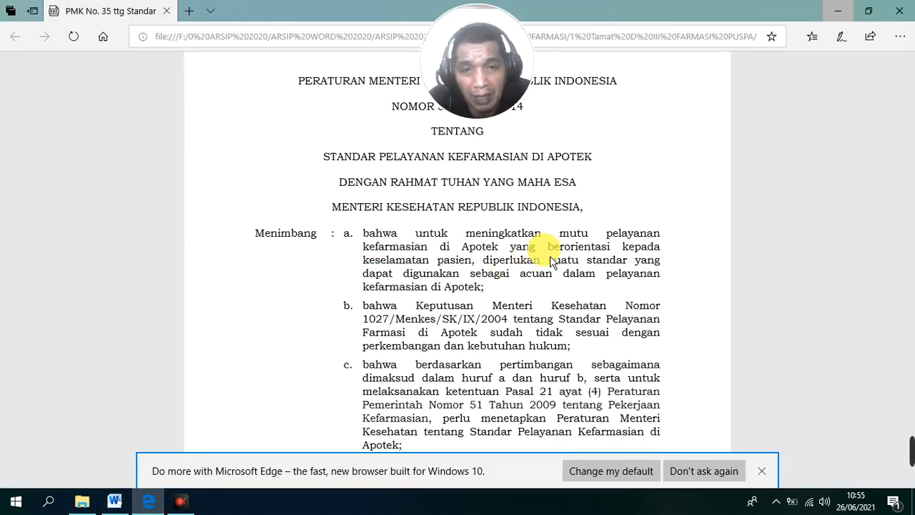
scroll(498, 294, down, 3)
scroll(498, 295, down, 2)
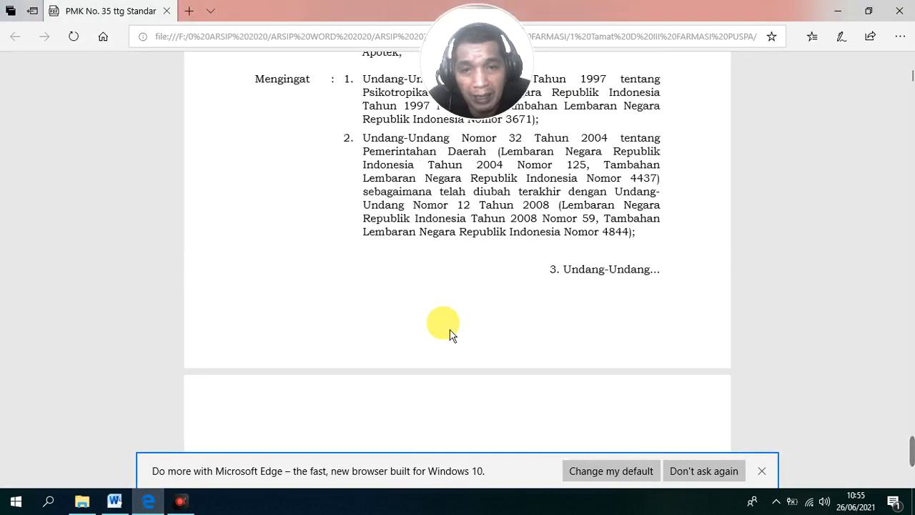
click(116, 503)
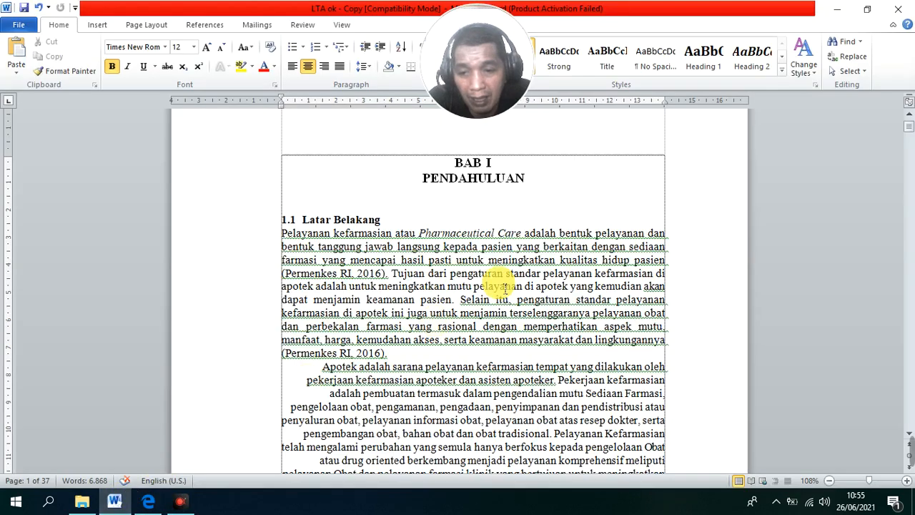
Look through the headings and text layout of chapter BAB I PENDAHULUAN, from Latar Belakang to Manfaat Praktis
click(540, 209)
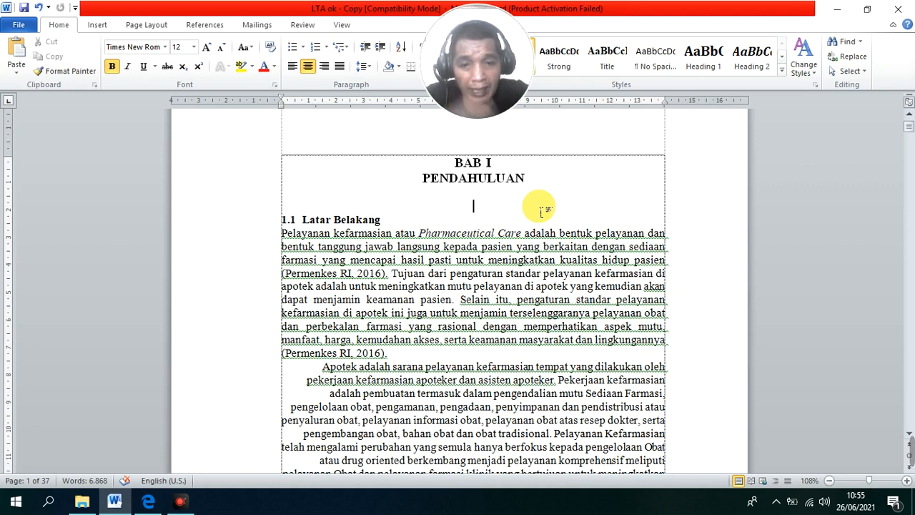
scroll(541, 211, down, 15)
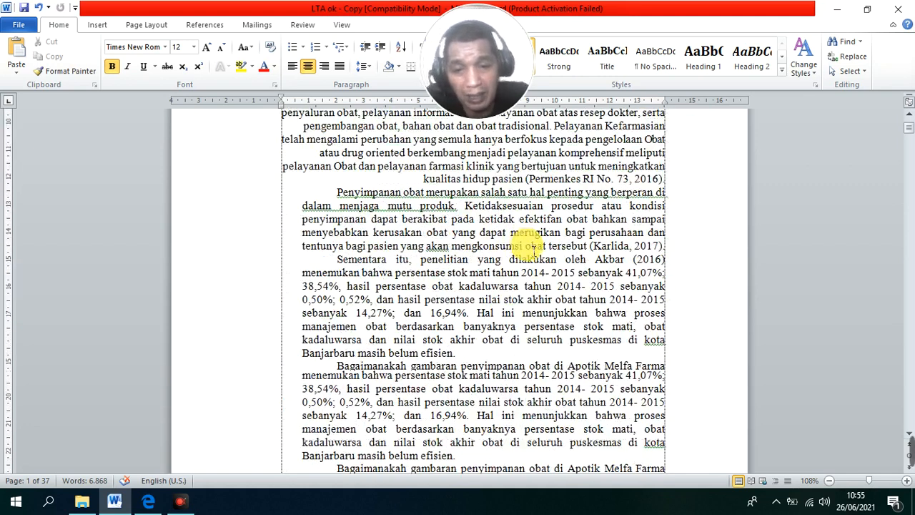
scroll(461, 268, down, 8)
scroll(468, 264, up, 14)
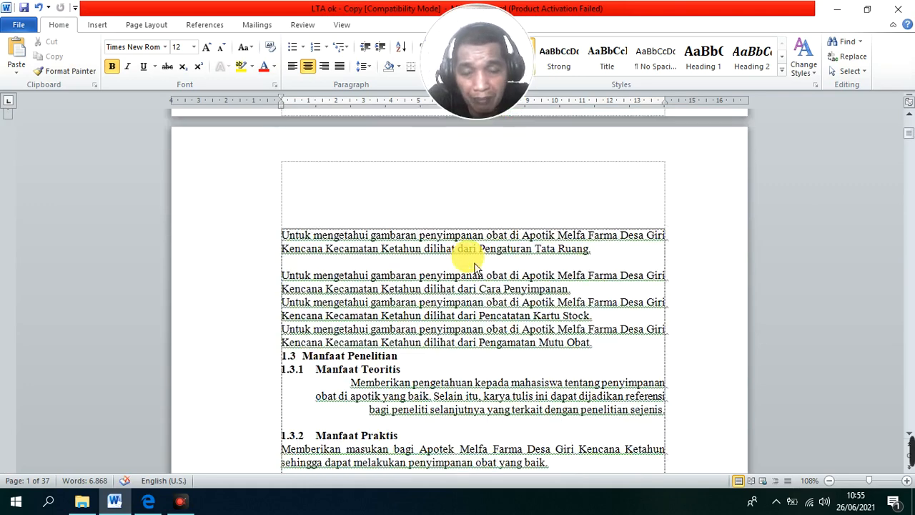
scroll(473, 263, up, 12)
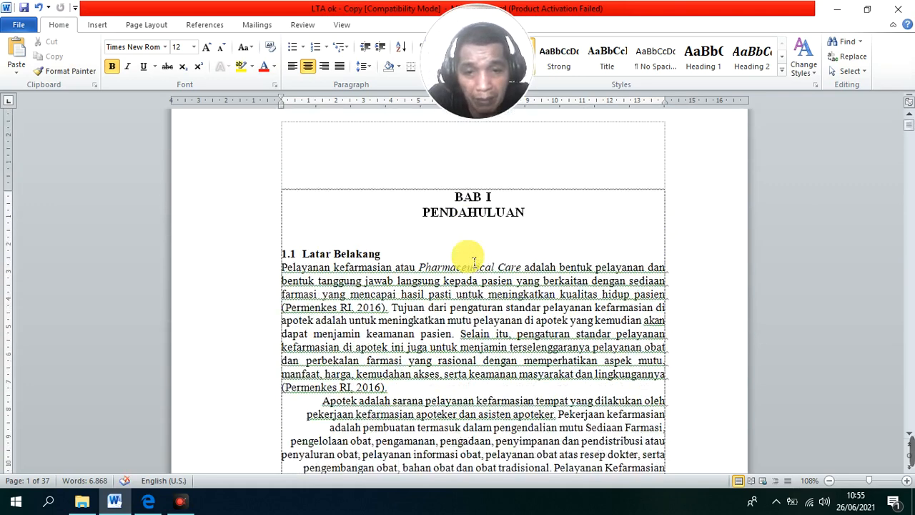
scroll(474, 263, down, 6)
scroll(474, 263, down, 17)
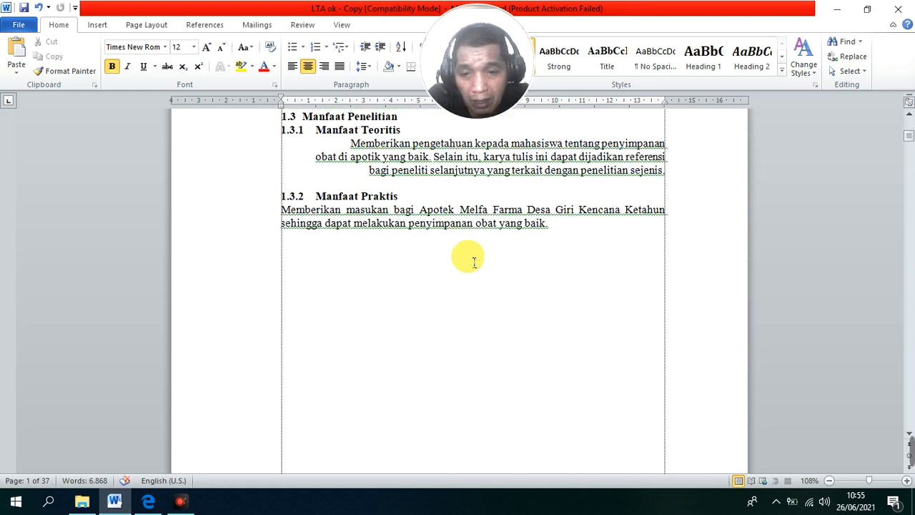
scroll(473, 263, up, 5)
scroll(474, 263, up, 20)
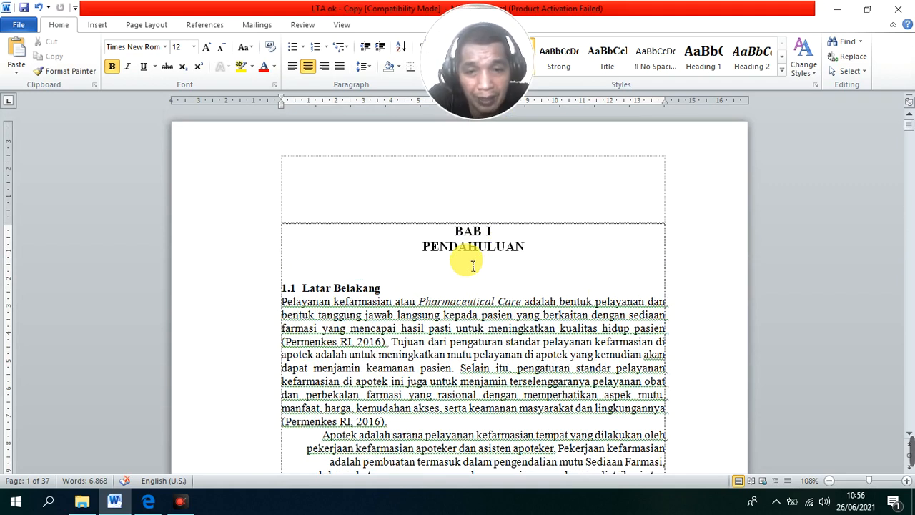
Add the numbered heading "1.1 LATAR BELAKANG" on a new line below the PENDAHULUAN title and start the following list item
scroll(473, 265, down, 1)
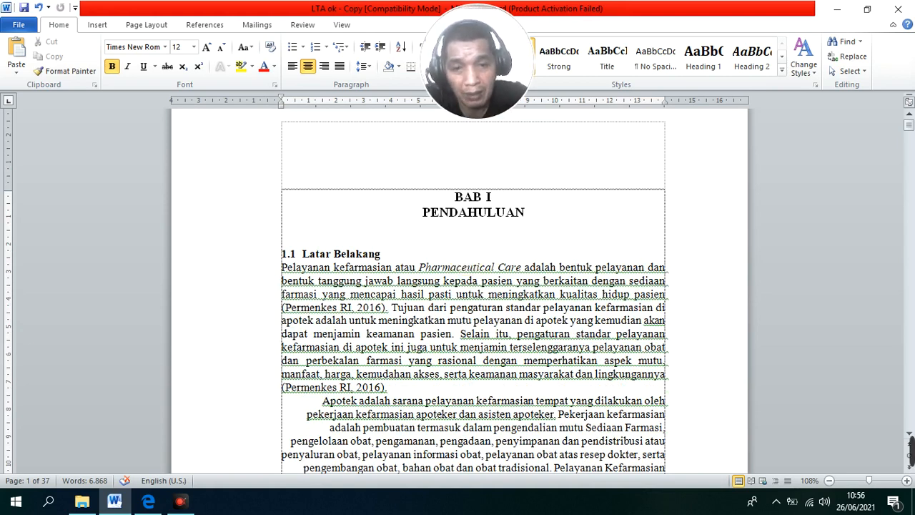
key(Return)
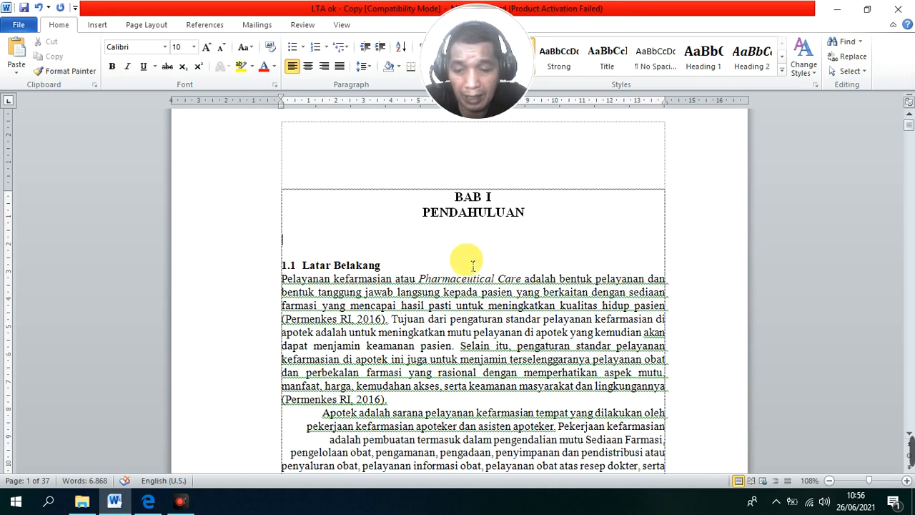
text(1.1 )
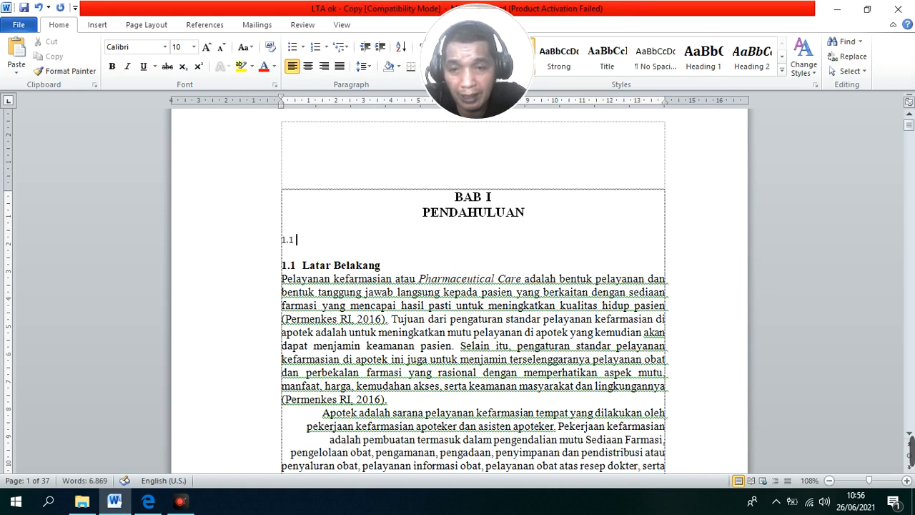
text(LATAR )
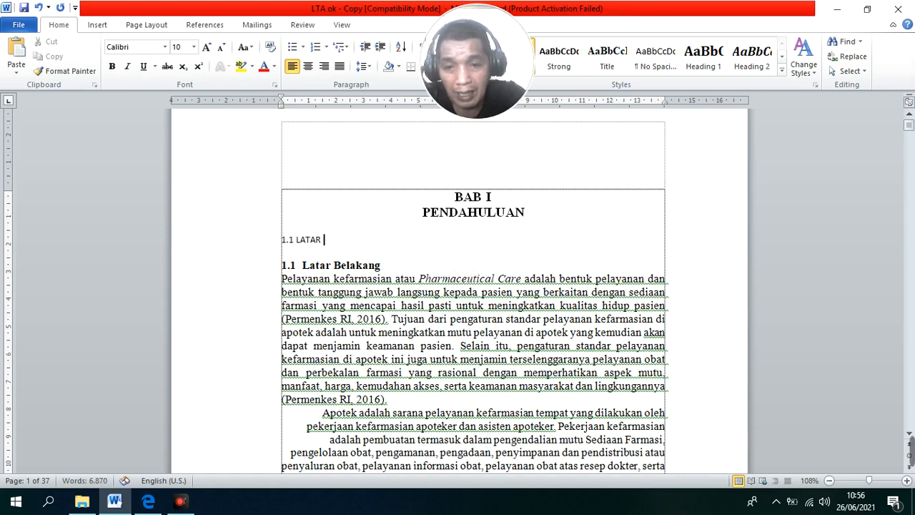
text(BELAKA)
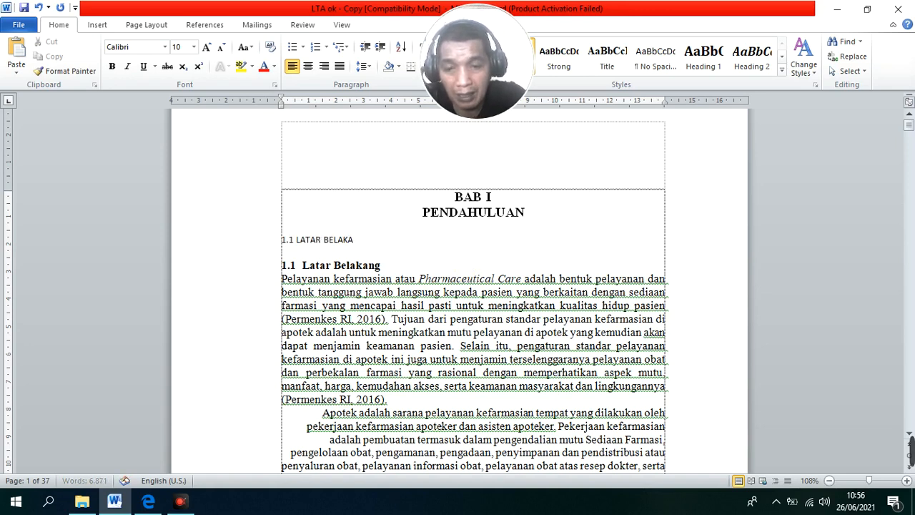
text(NG)
key(Return)
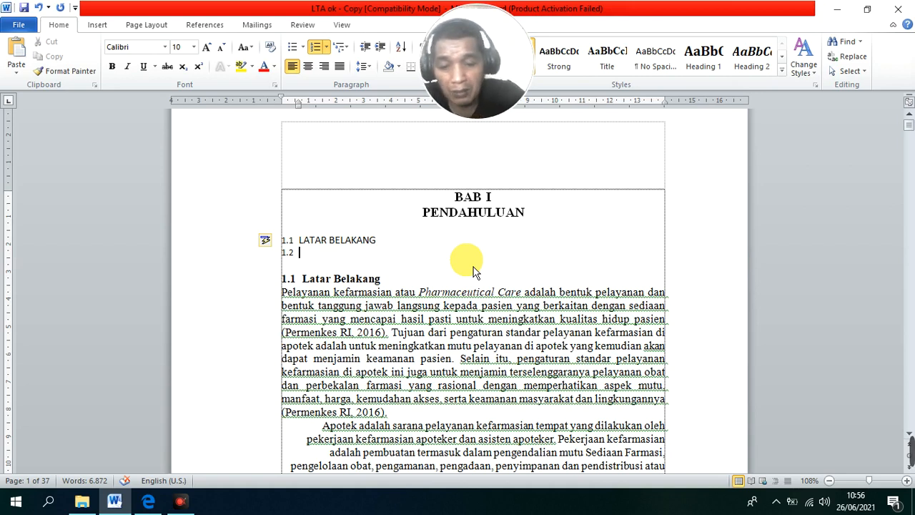
Enter "TUJUAN PENELITIAN" as list item 1.2 and end the automatic numbering
text(TUJUAN)
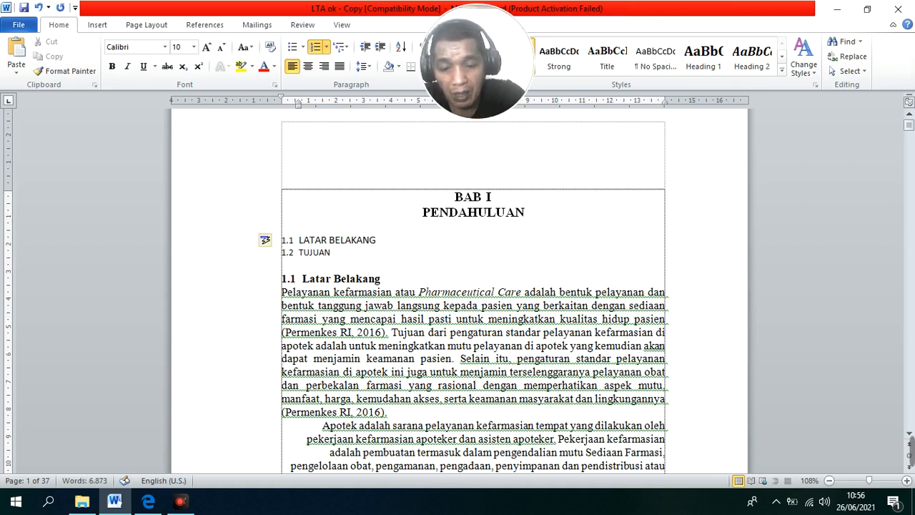
text( PENELITIAN)
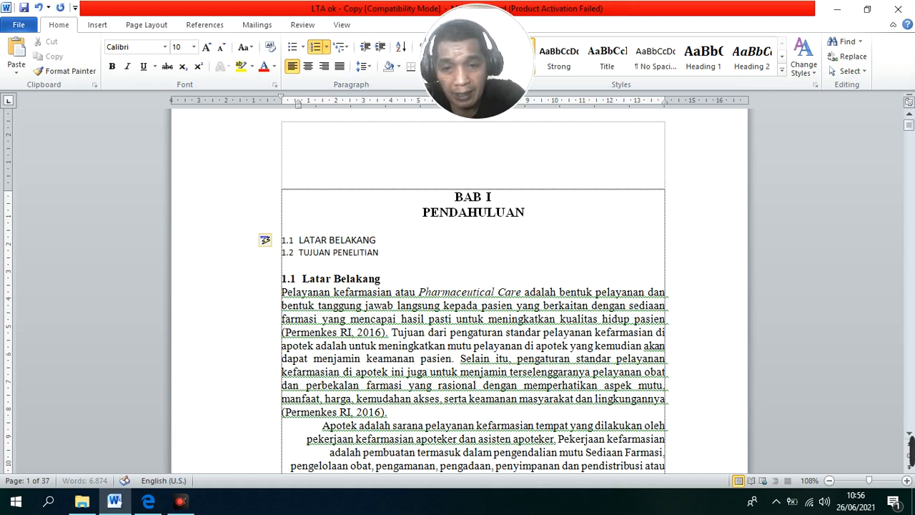
key(Return)
key(Return)
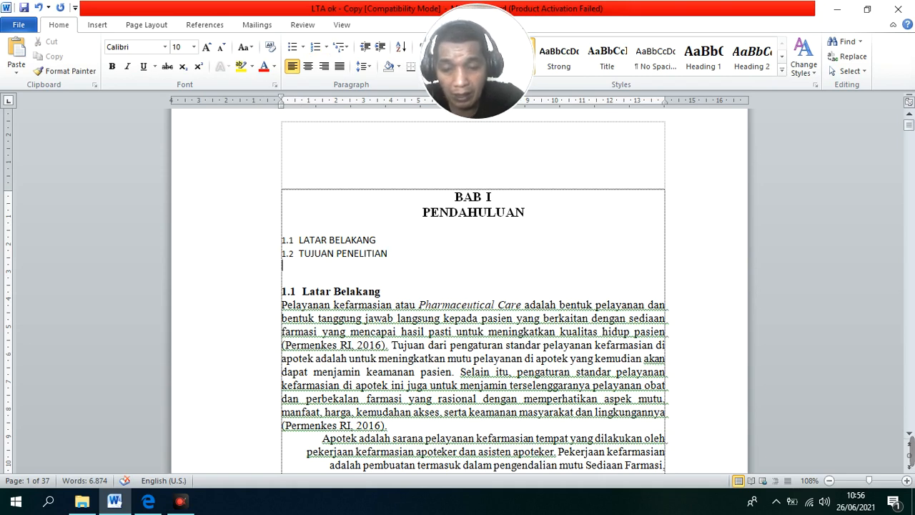
Add the unnumbered line "MANFAAT PENELITIAN" below item 1.2, followed by blank lines
text(MANFAA)
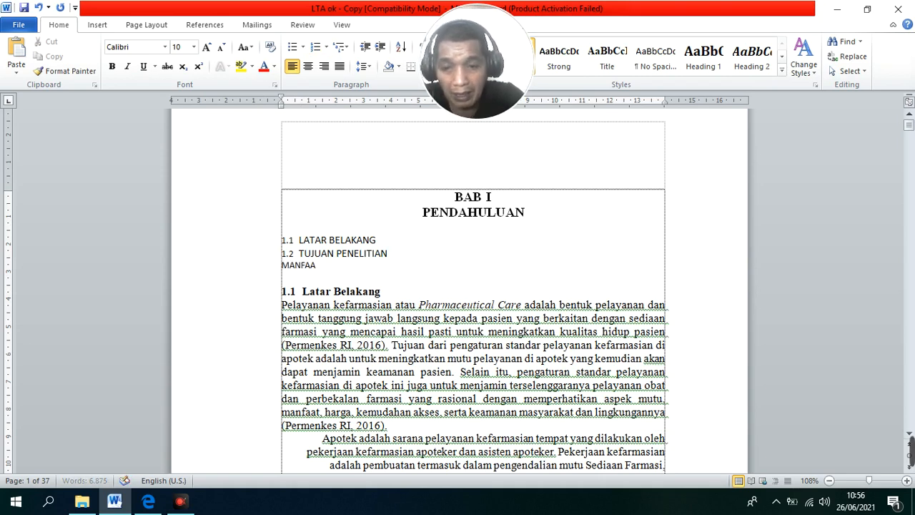
text(T PENELITI)
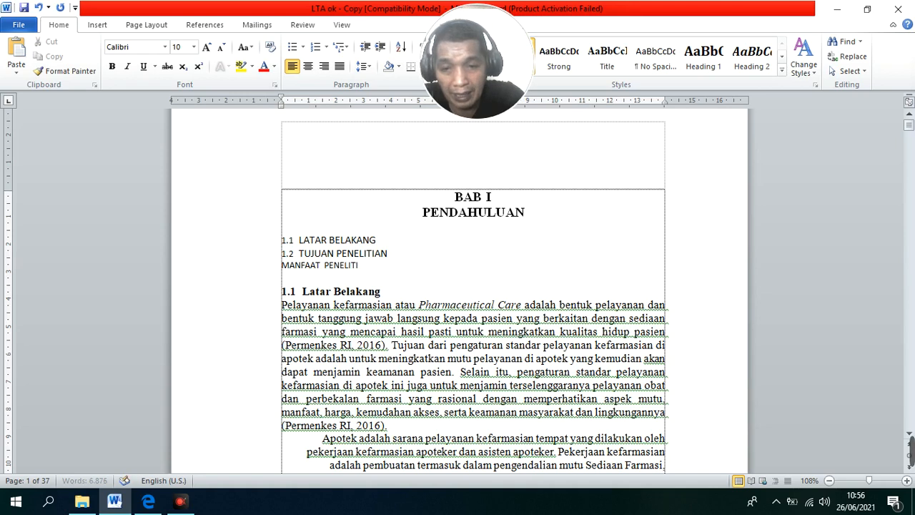
text(AN)
key(Return)
key(Return)
key(Return)
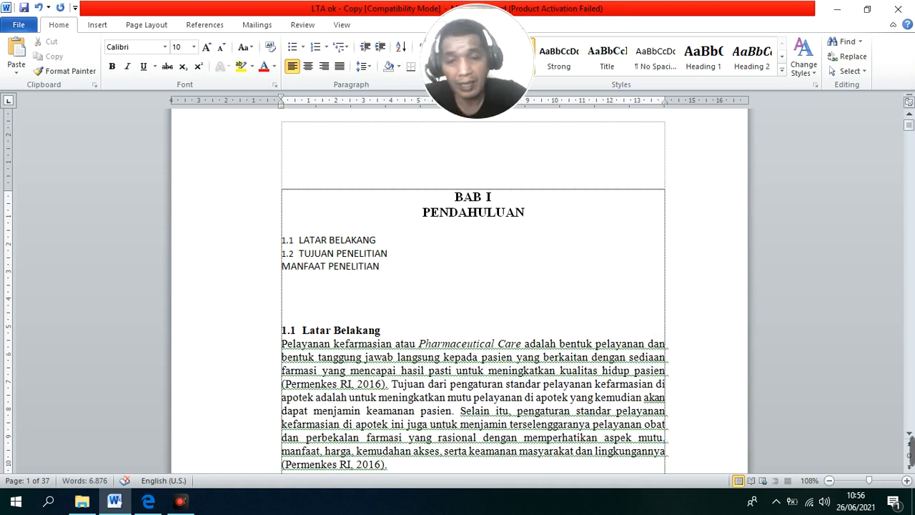
Insert unnumbered blank lines between the new headings 1.1 LATAR BELAKANG and 1.2 TUJUAN PENELITIAN
click(419, 344)
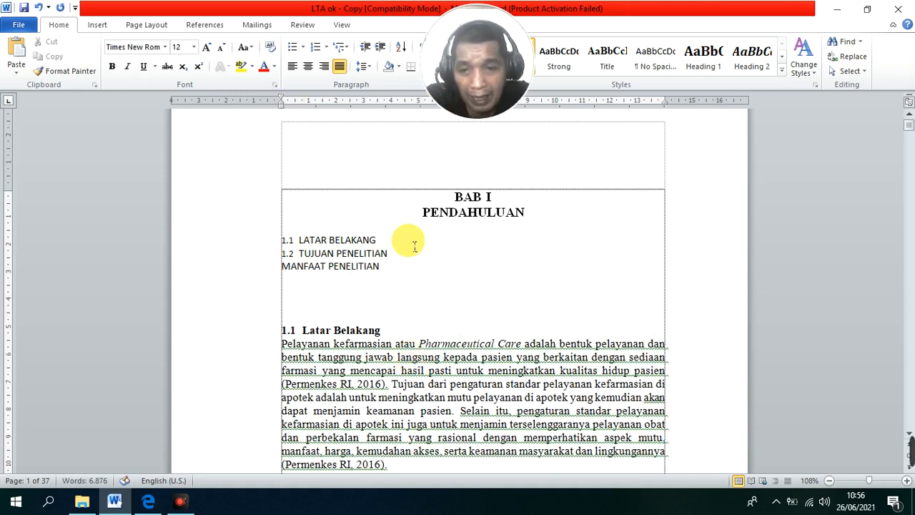
click(401, 265)
click(402, 241)
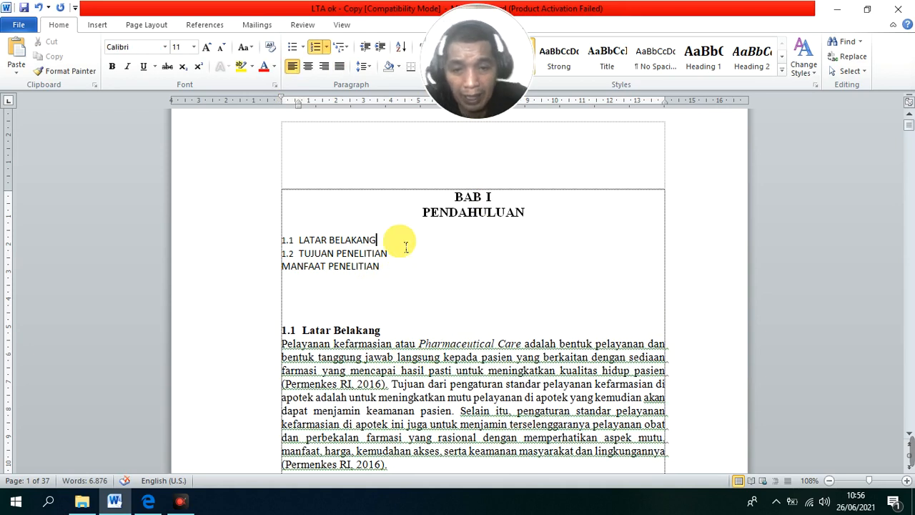
key(Return)
key(Return)
key(Return)
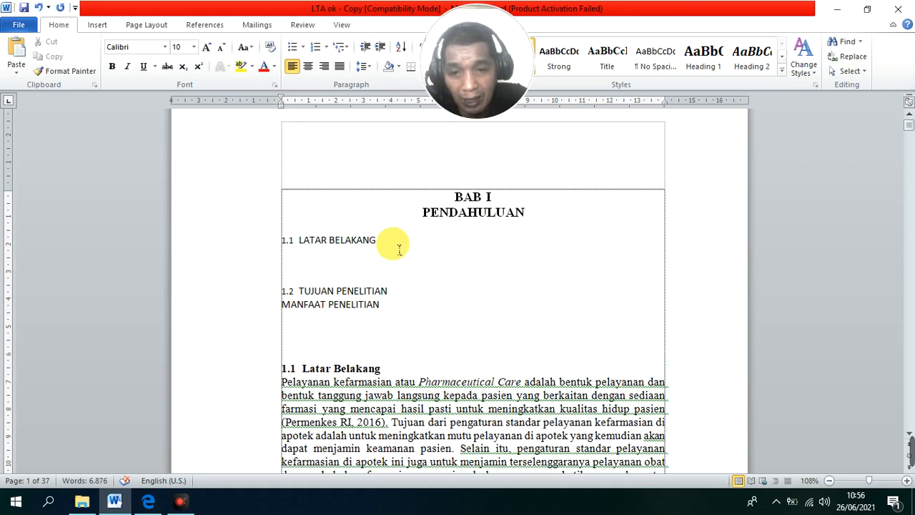
Enter the filler text "BFBDDDNDNDDNDDLDDLD;';'LDLF';" in the blank space under the 1.1 LATAR BELAKANG heading
click(384, 266)
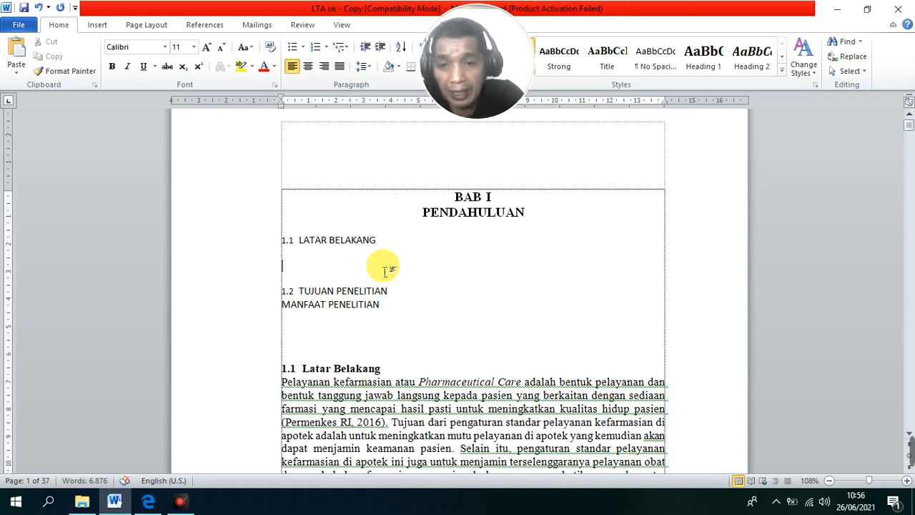
text(BFBDD)
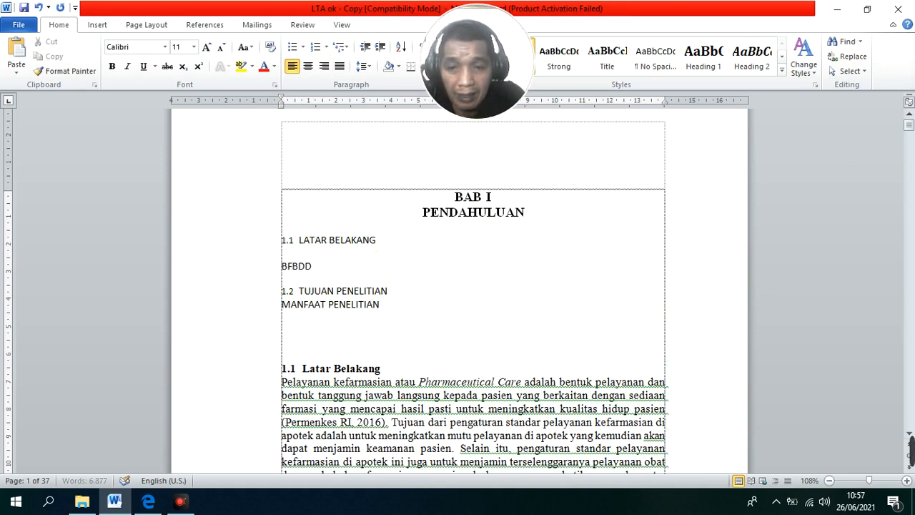
text(DNDNDDND)
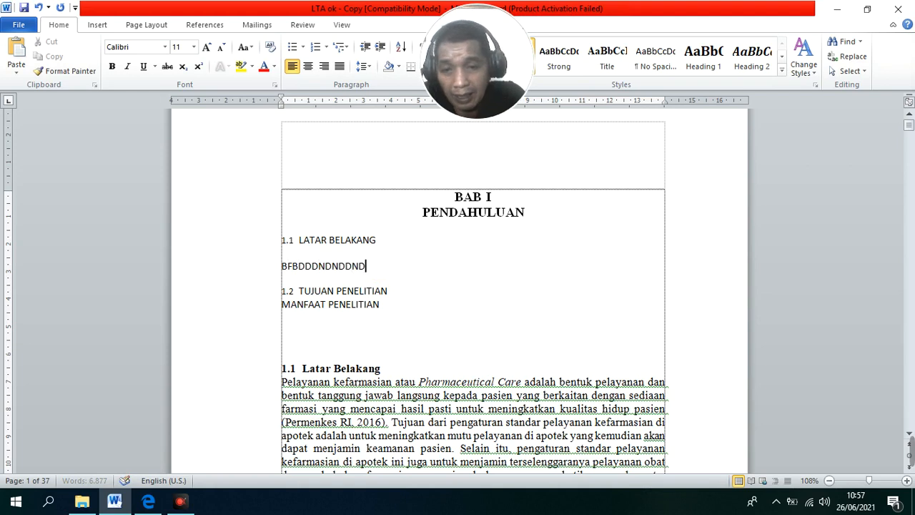
text(DLDDDLD;';'LDLF';)
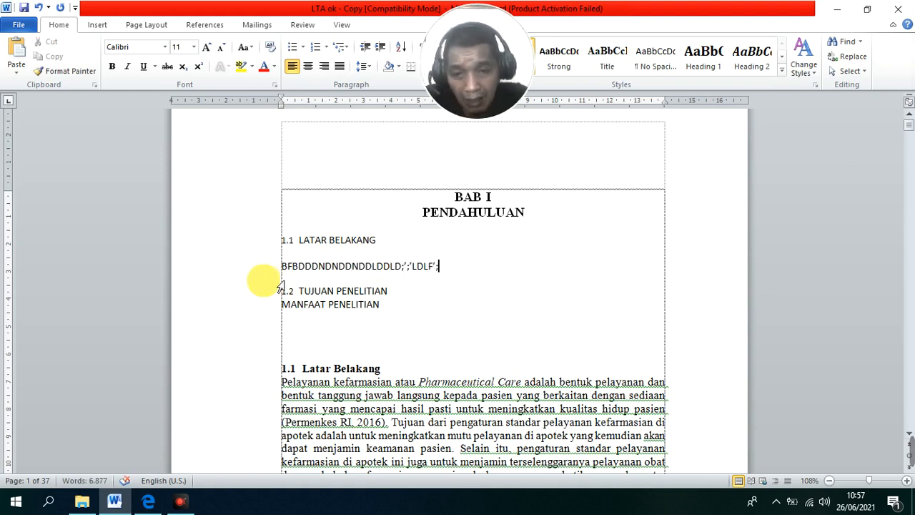
Make the 1.2 TUJUAN PENELITIAN heading bold
drag(381, 240, 299, 241)
drag(387, 291, 298, 291)
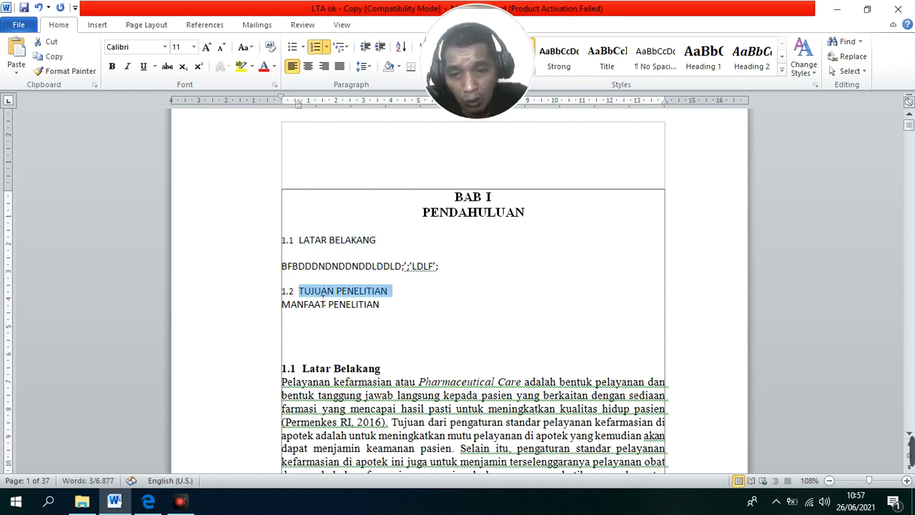
click(323, 274)
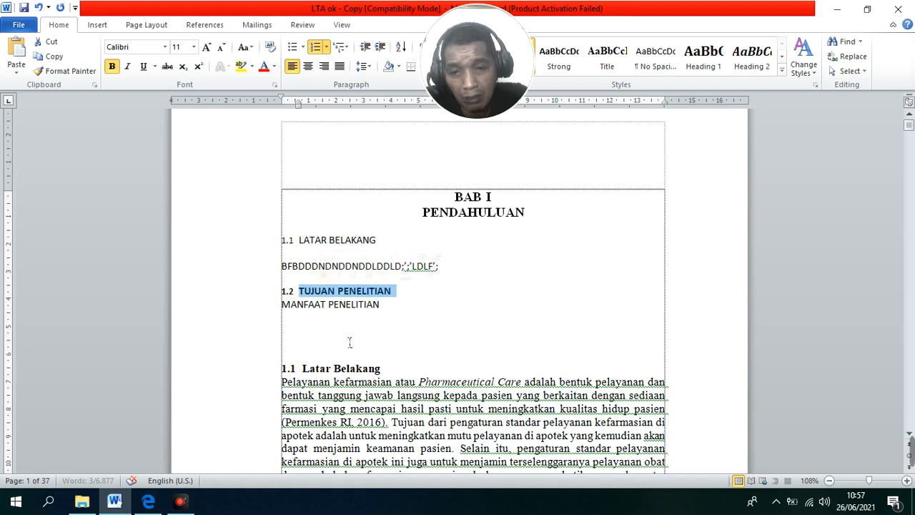
click(351, 340)
drag(398, 292, 299, 291)
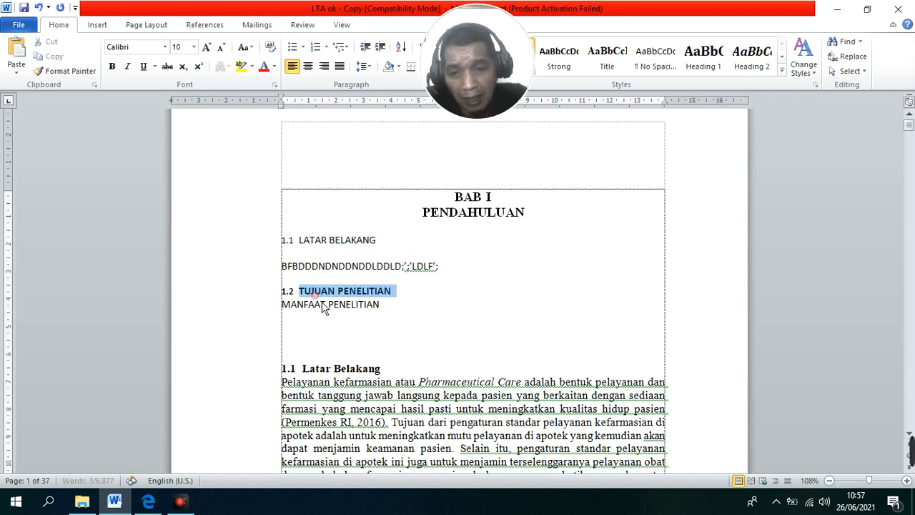
click(341, 335)
Make the 1.1 LATAR BELAKANG heading bold
drag(299, 241, 373, 248)
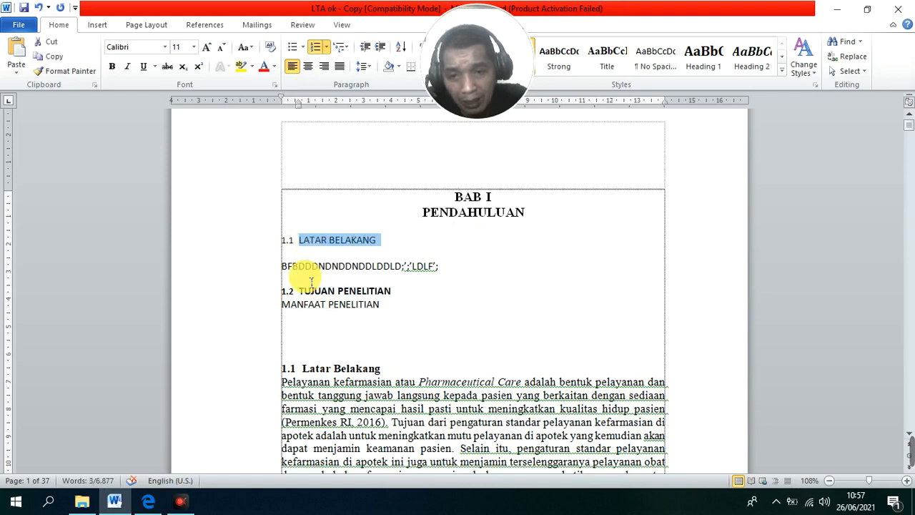
drag(299, 292, 395, 291)
drag(305, 241, 376, 243)
click(376, 217)
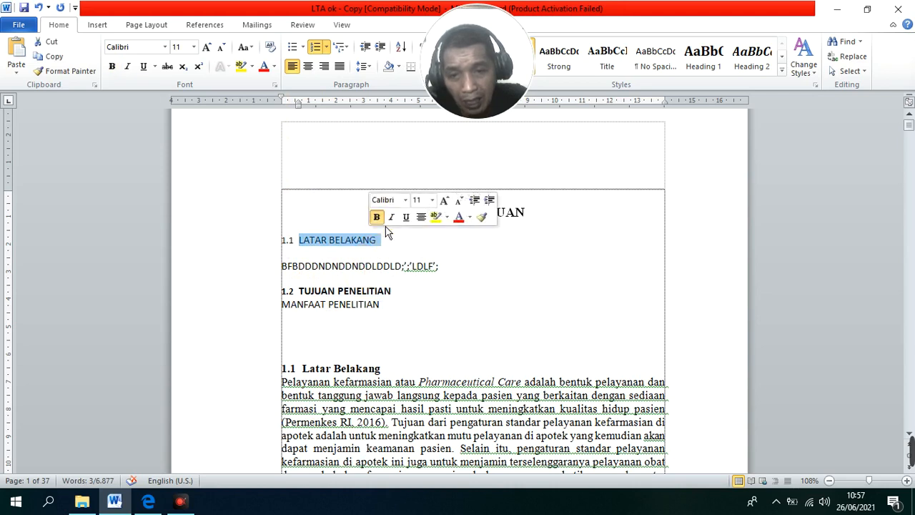
click(470, 266)
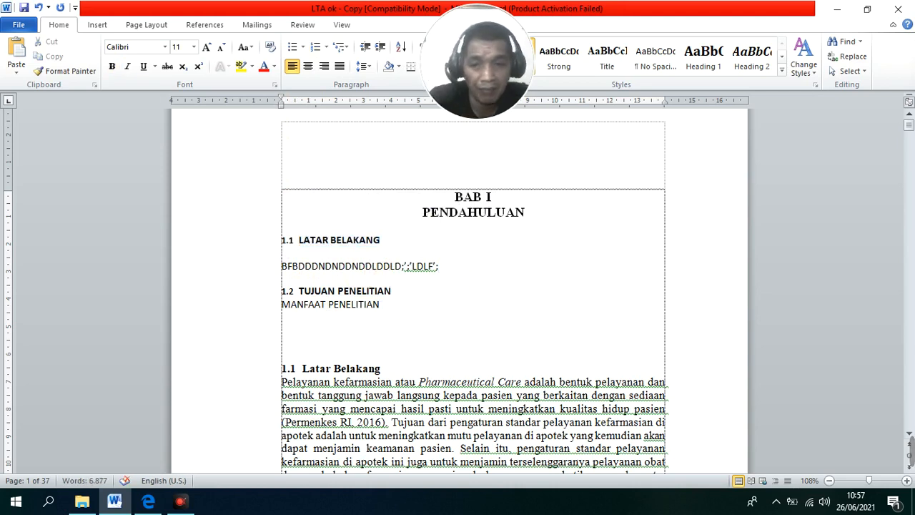
Add another blank line between the filler text and the 1.2 TUJUAN PENELITIAN heading
key(Return)
click(370, 338)
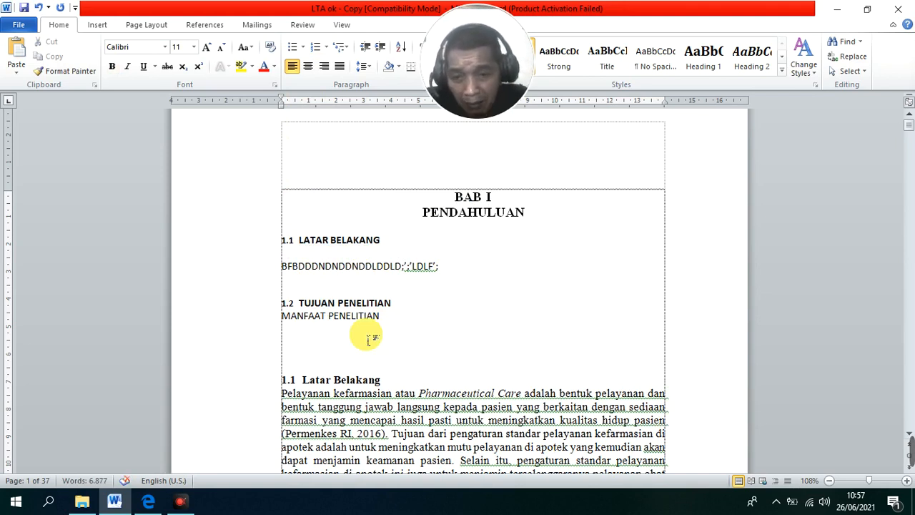
click(393, 312)
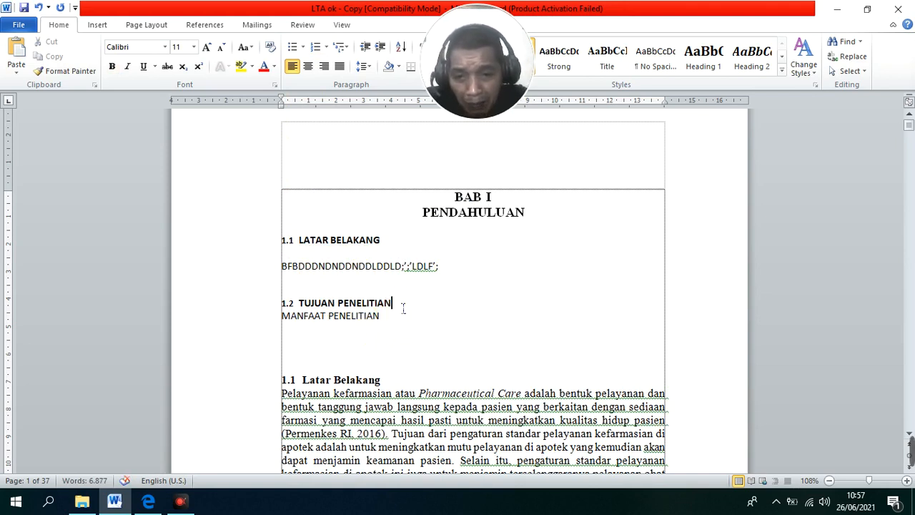
click(474, 313)
scroll(473, 314, down, 2)
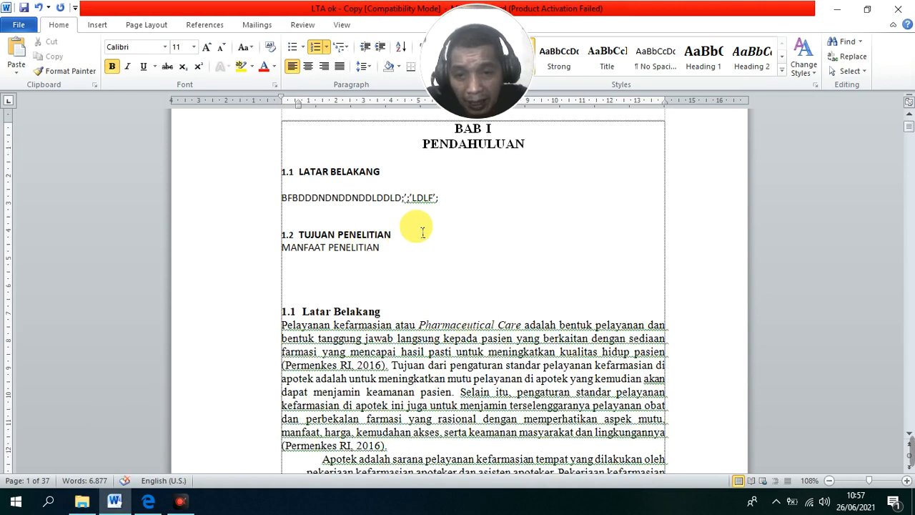
Format the new 1.1 LATAR BELAKANG heading in Times New Roman at size 12
click(204, 175)
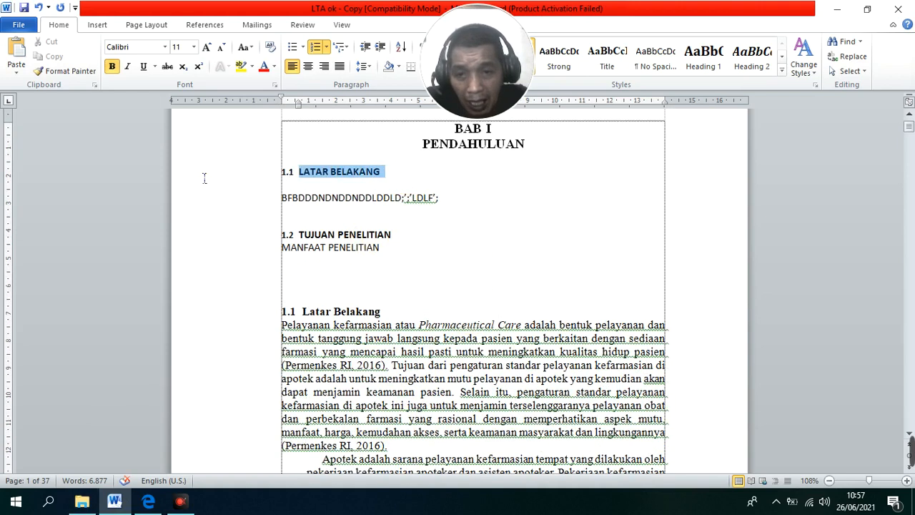
right_click(343, 180)
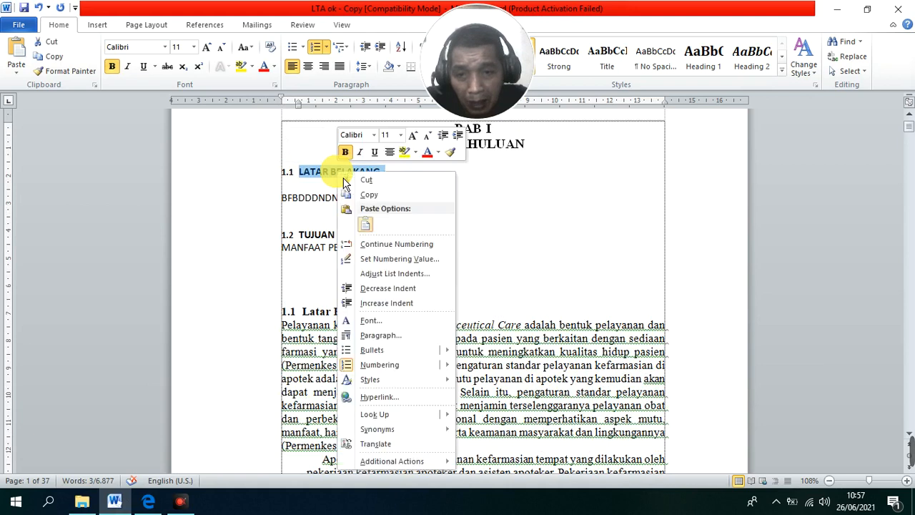
click(373, 135)
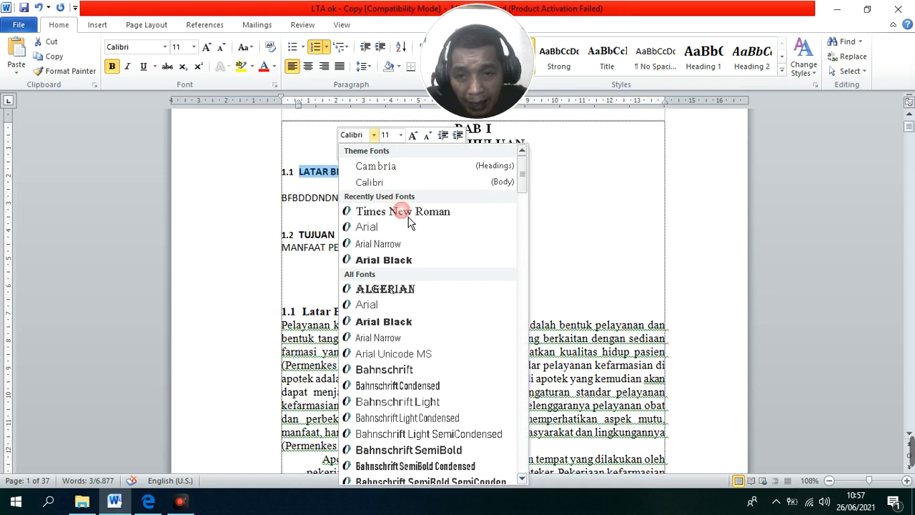
scroll(407, 215, down, 5)
click(405, 190)
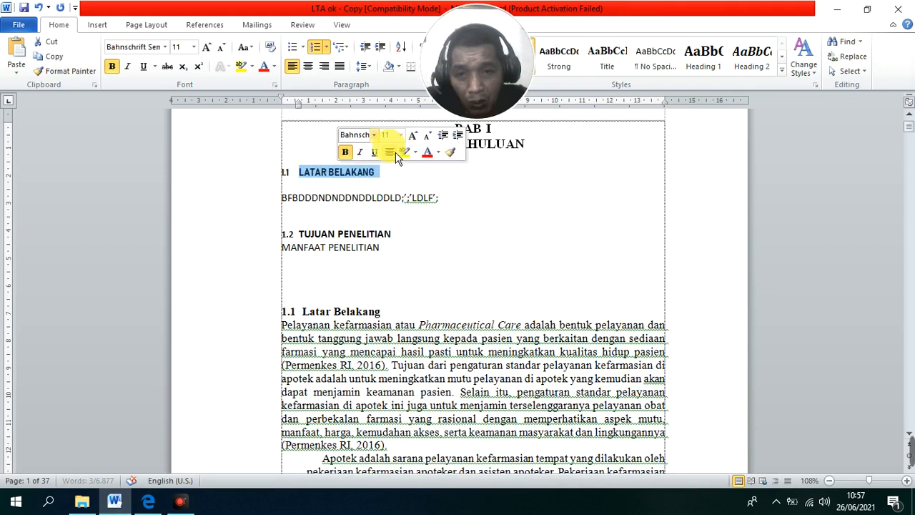
click(374, 136)
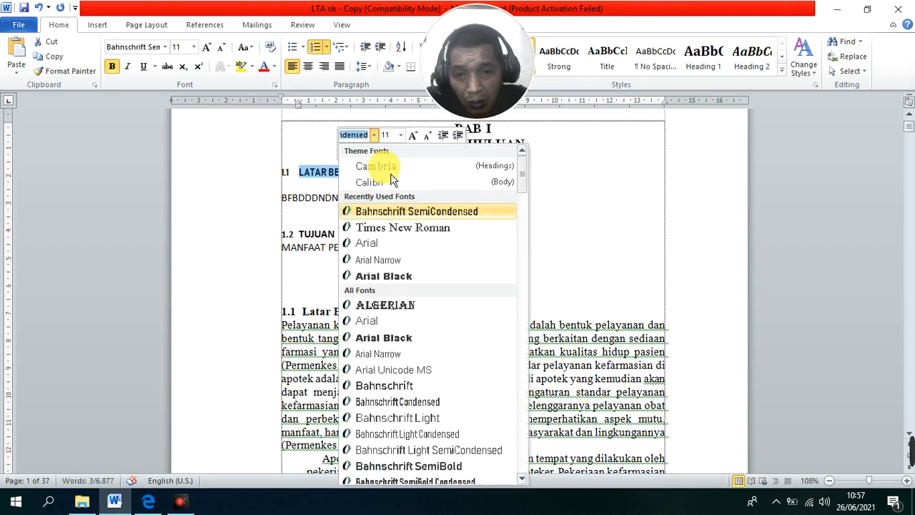
click(401, 231)
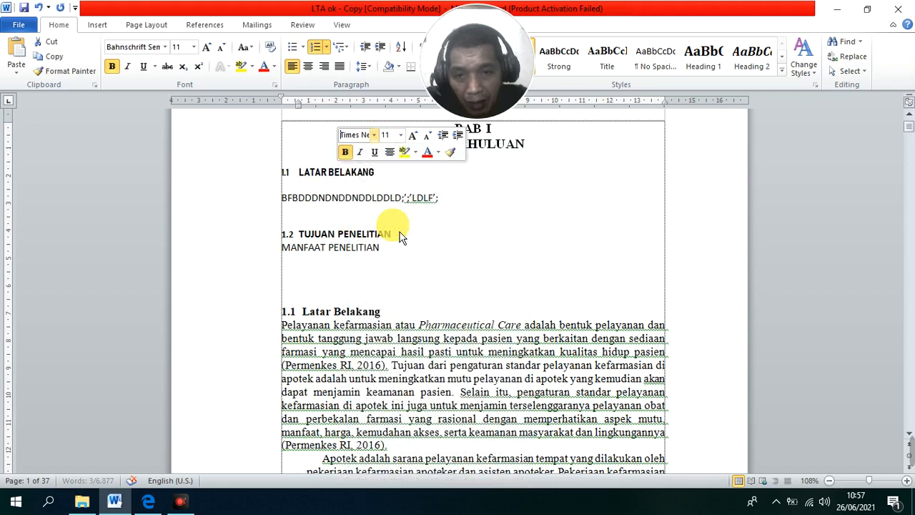
click(400, 135)
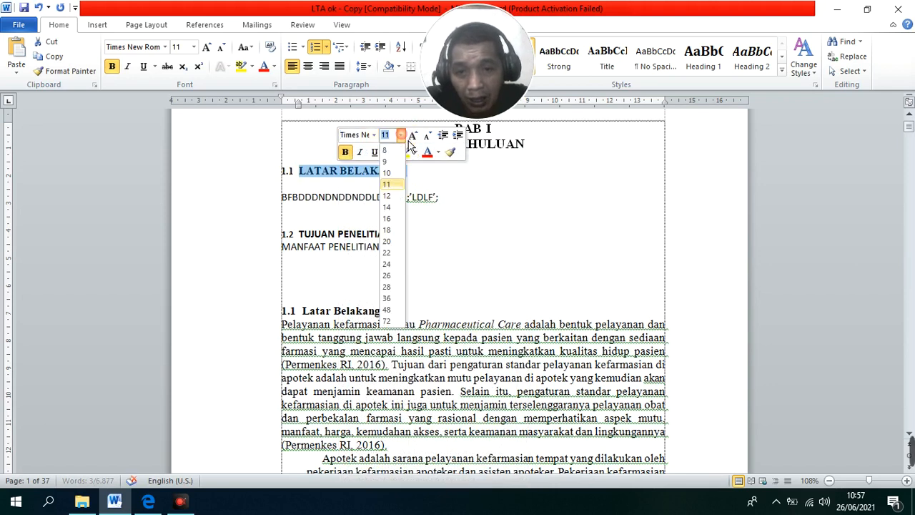
click(388, 196)
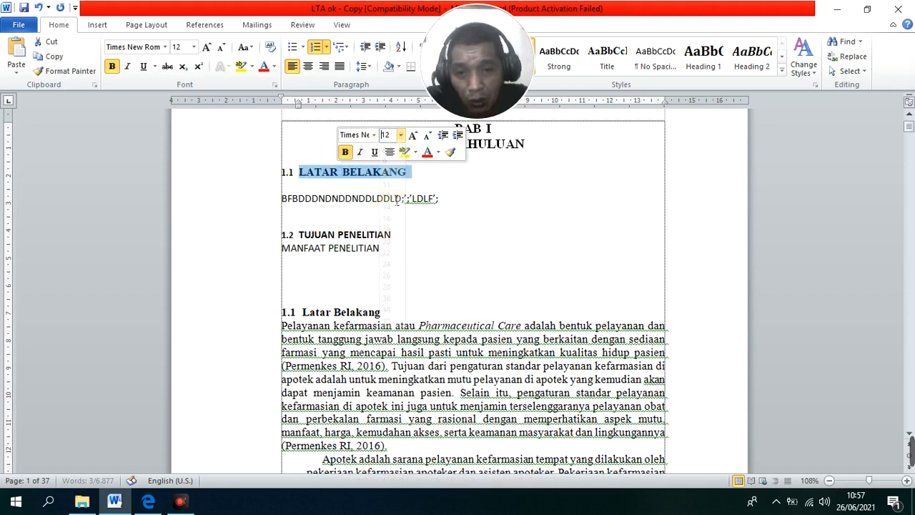
click(593, 155)
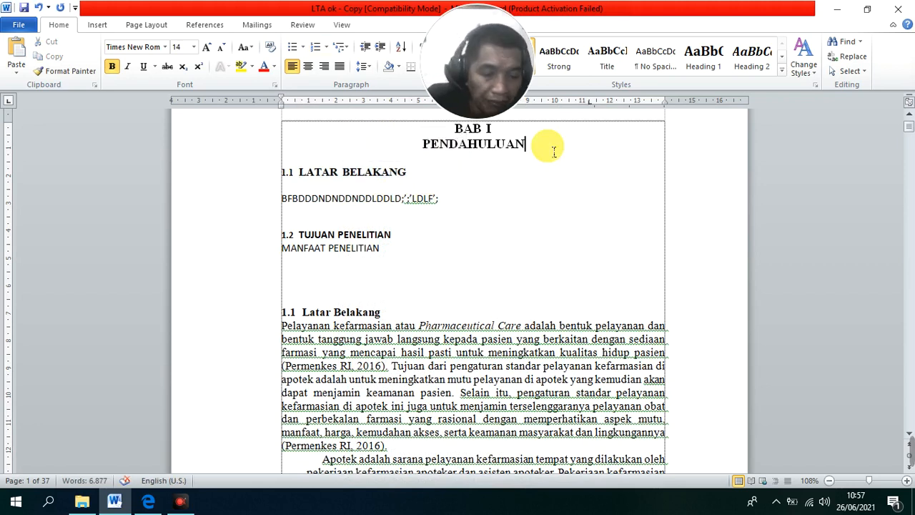
Copy the 1.1 LATAR BELAKANG heading's formatting onto the TUJUAN PENELITIAN and MANFAAT PENELITIAN lines with Format Painter
scroll(545, 190, down, 1)
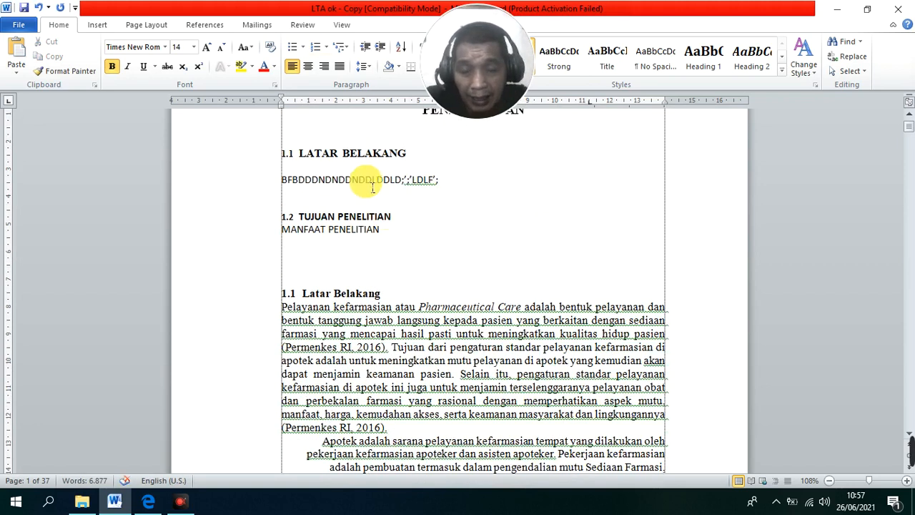
click(375, 156)
click(426, 156)
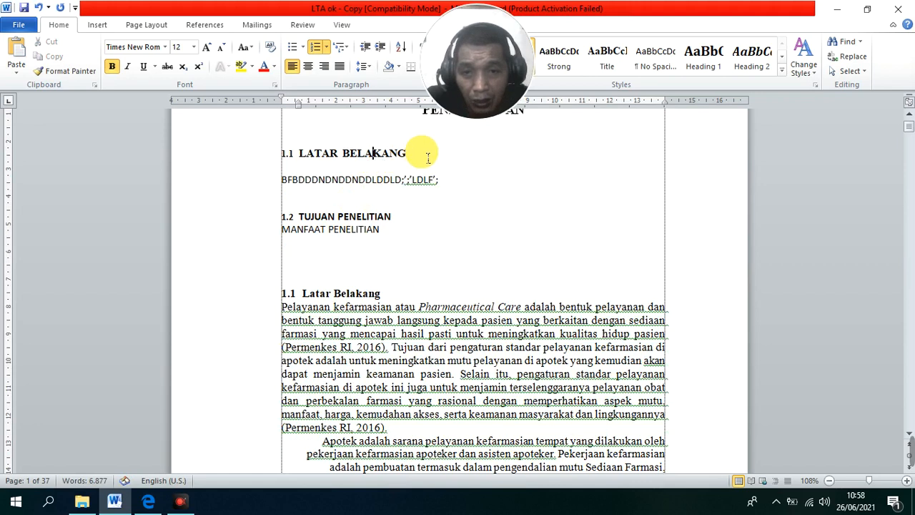
right_click(375, 157)
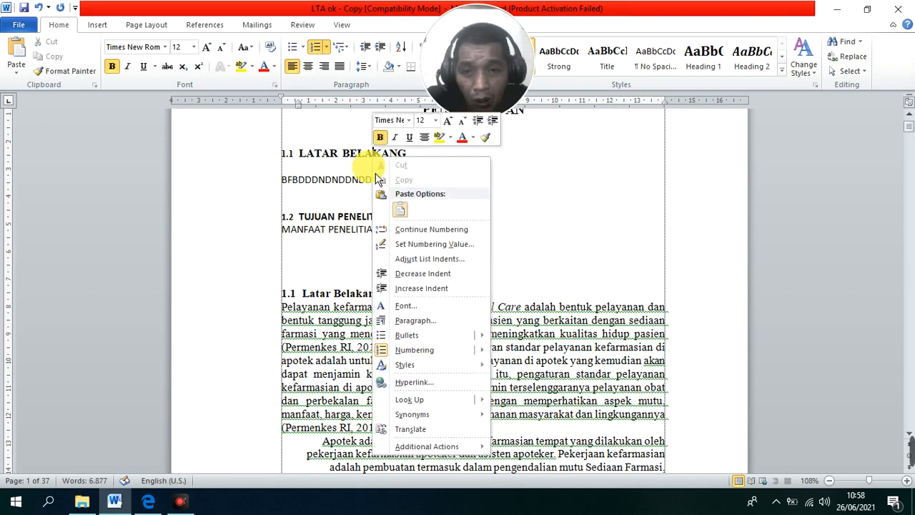
key(Escape)
click(373, 157)
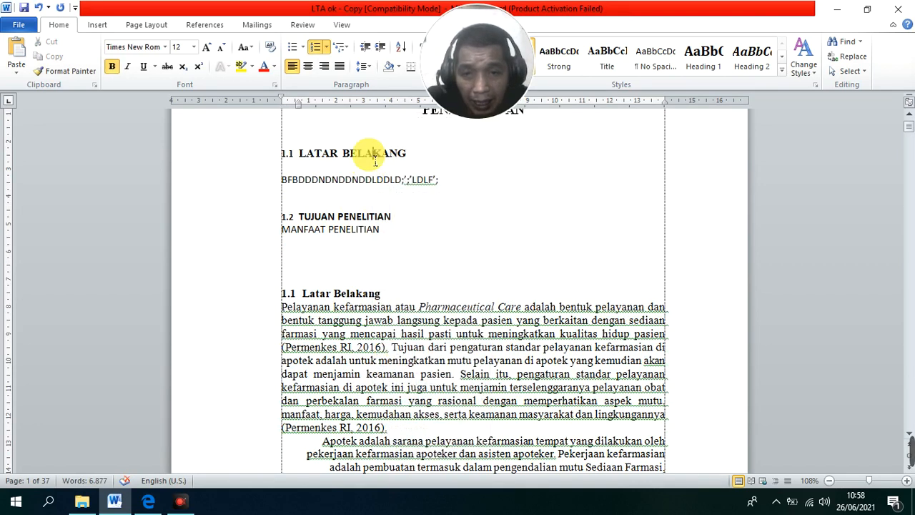
right_click(373, 157)
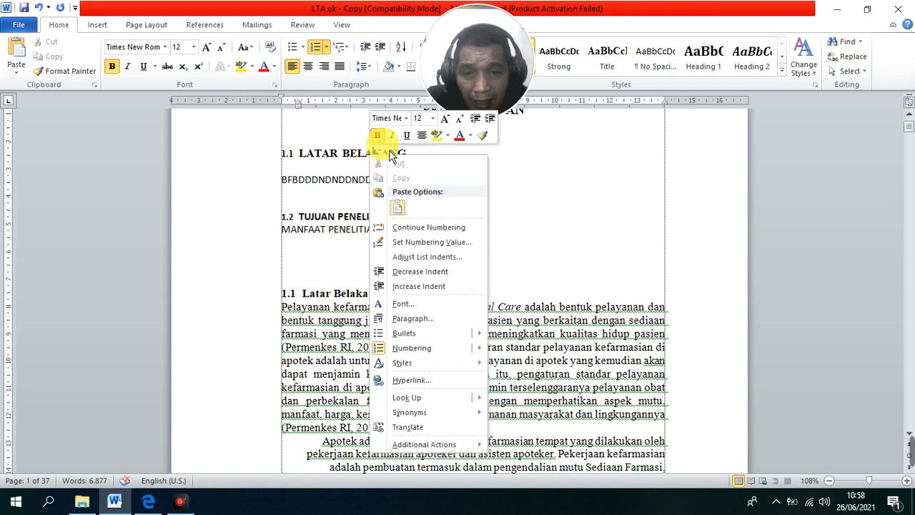
click(489, 143)
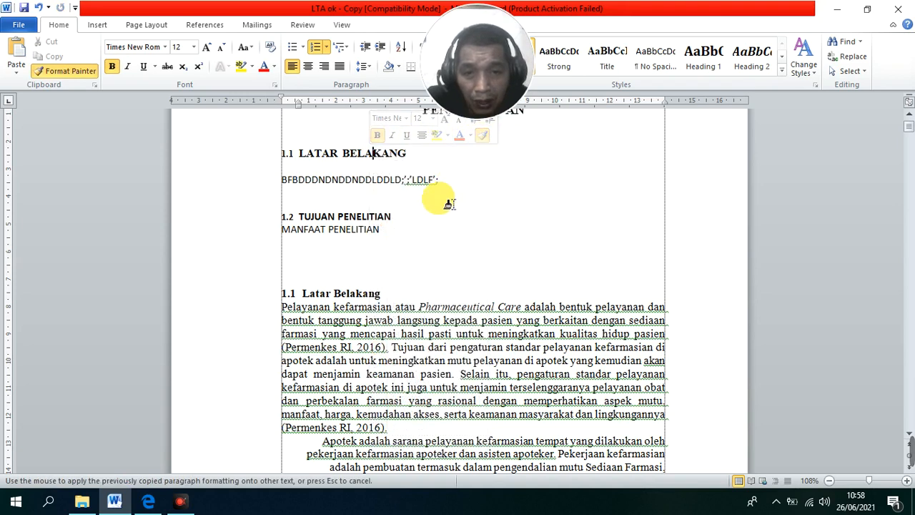
drag(390, 235, 282, 226)
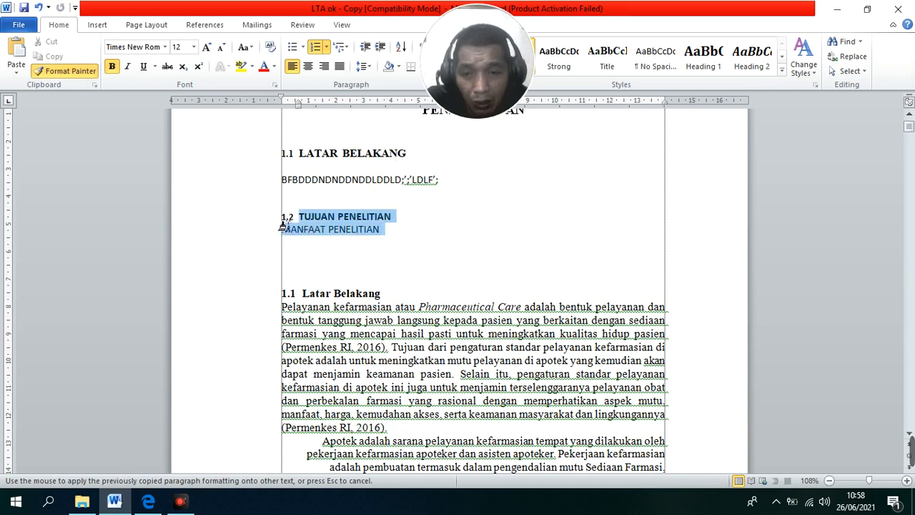
drag(282, 226, 276, 219)
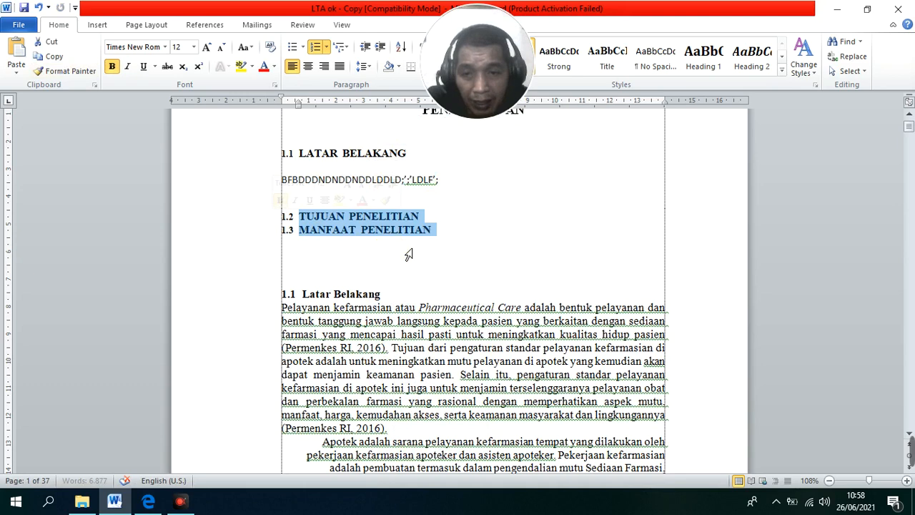
click(364, 228)
drag(433, 229, 286, 229)
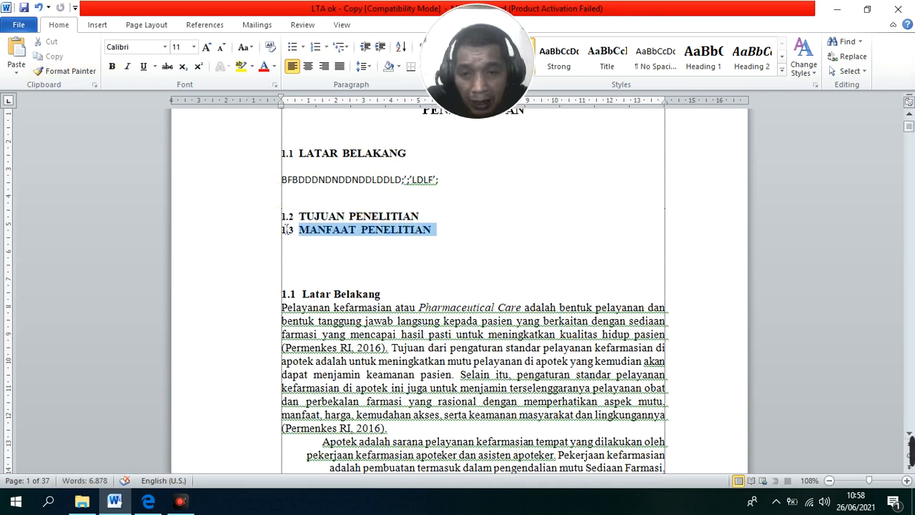
click(374, 252)
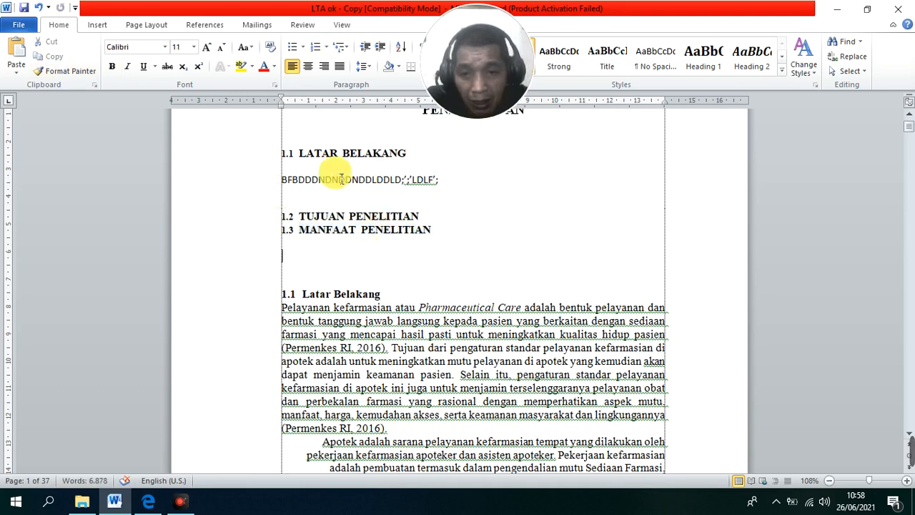
click(299, 153)
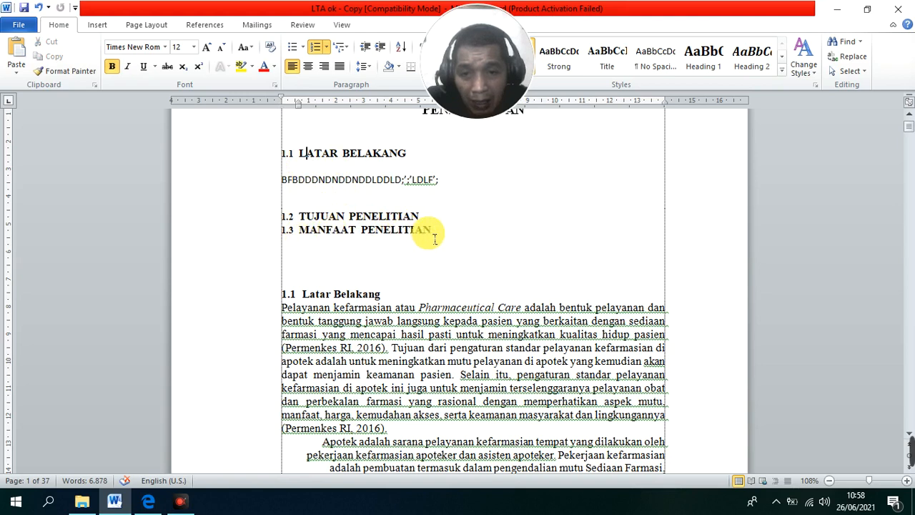
key(Up)
Insert two unnumbered blank lines between the 1.2 TUJUAN PENELITIAN and 1.3 MANFAAT PENELITIAN headings
click(457, 218)
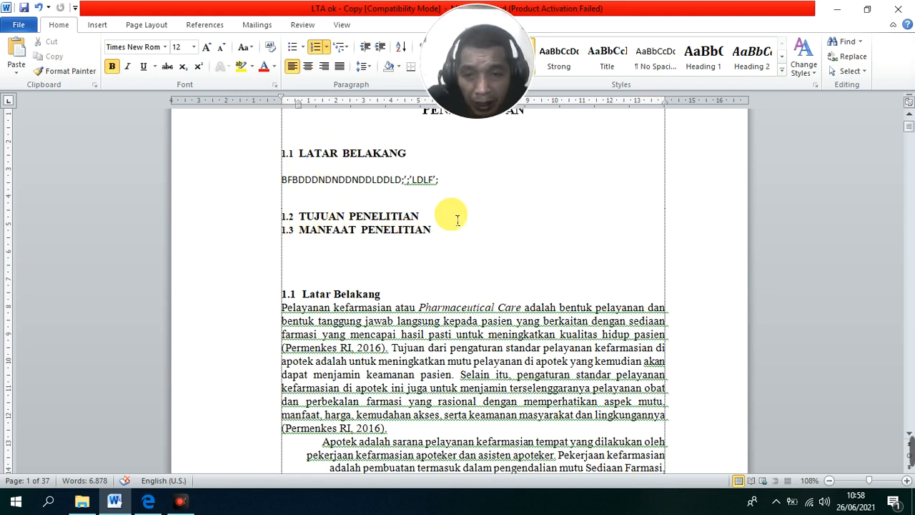
key(Return)
key(Return)
key(Return)
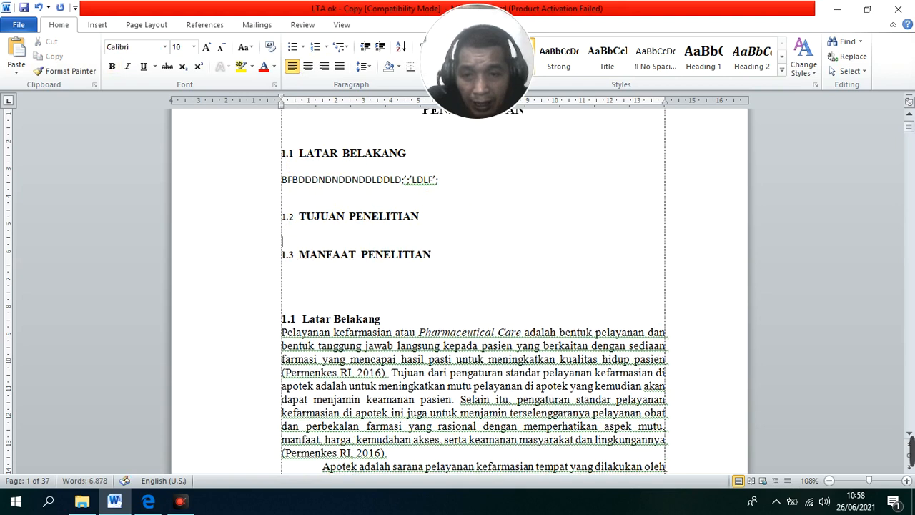
Reapply the 1.1 LATAR BELAKANG heading's formatting to the whole 1.2 TUJUAN PENELITIAN heading, including its number, with Format Painter
click(288, 216)
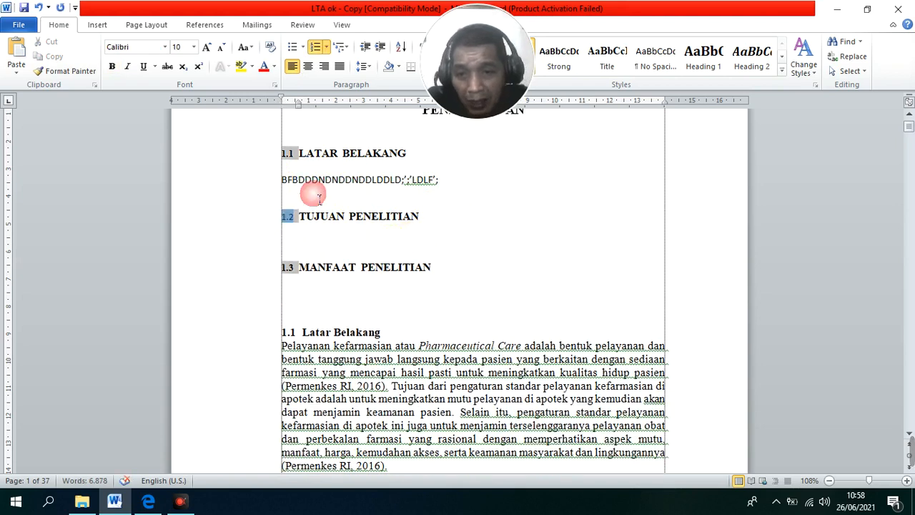
click(350, 163)
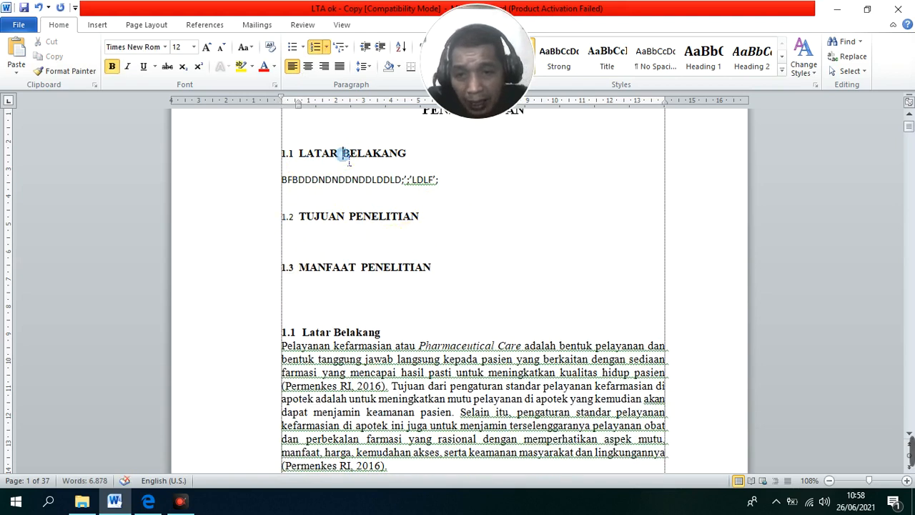
right_click(445, 161)
click(435, 150)
click(276, 156)
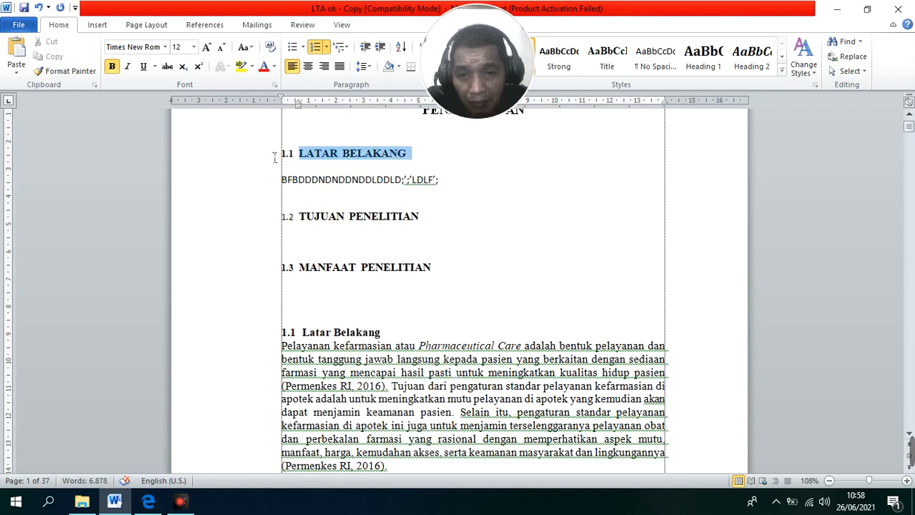
click(362, 164)
right_click(399, 157)
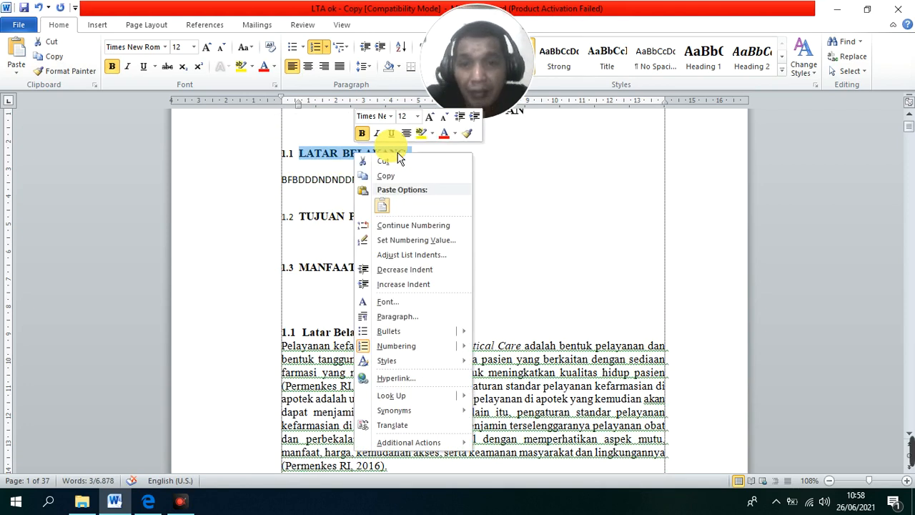
click(471, 136)
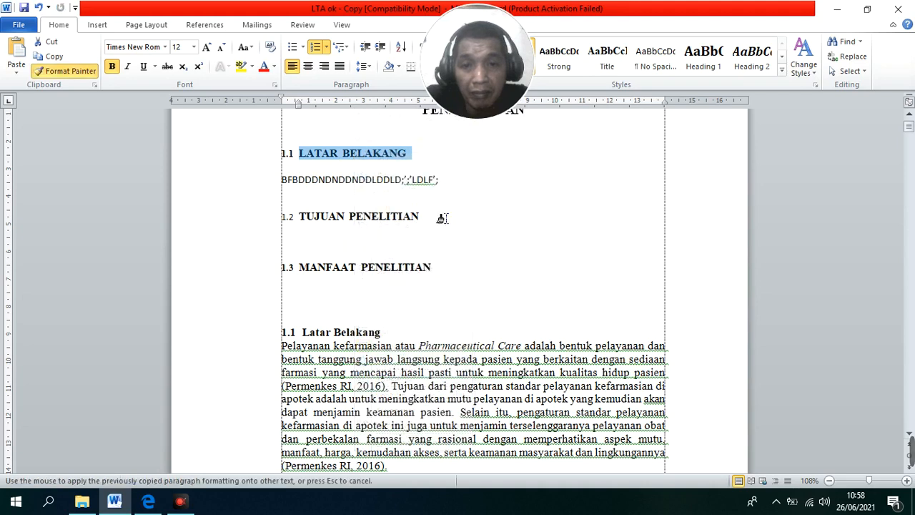
drag(425, 217, 160, 221)
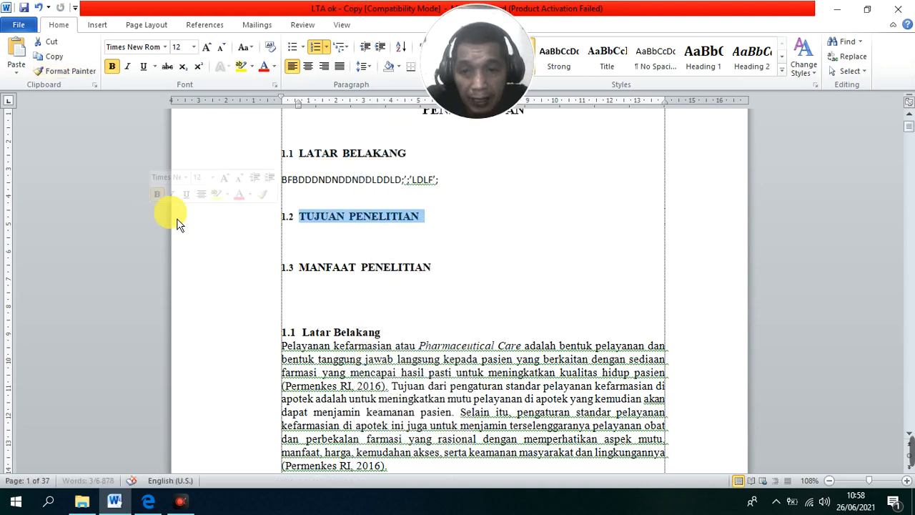
Enter the filler text "HHHHHHHHHH" under the 1.2 TUJUAN PENELITIAN heading and "HHHHHHHHH" under the 1.3 MANFAAT PENELITIAN heading
click(331, 245)
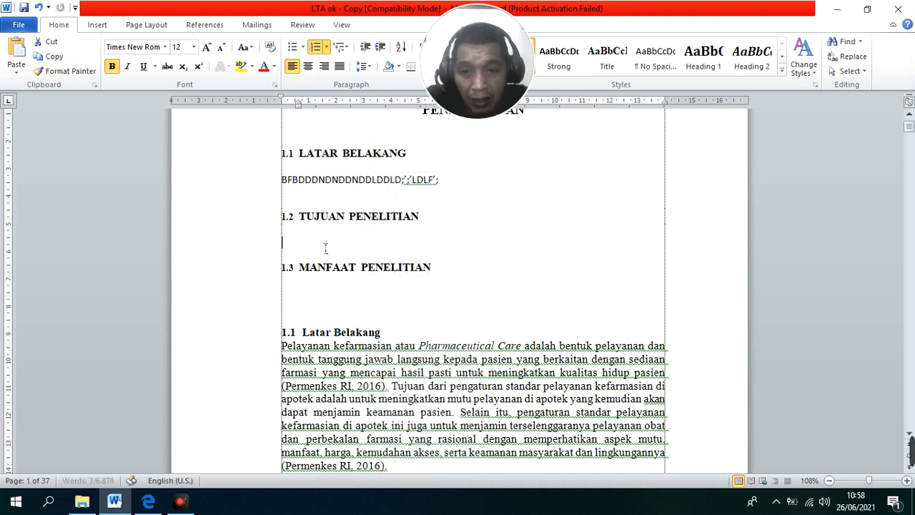
text(HHHHHHHHHHH)
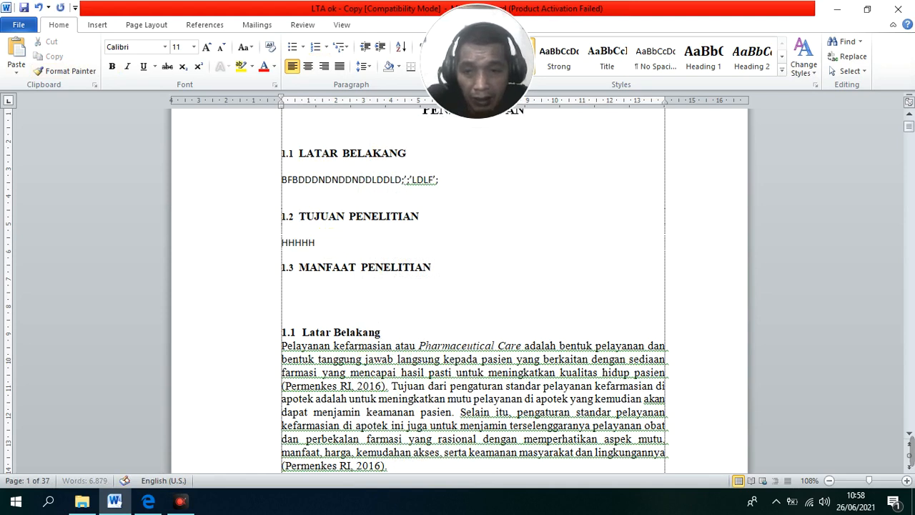
click(331, 298)
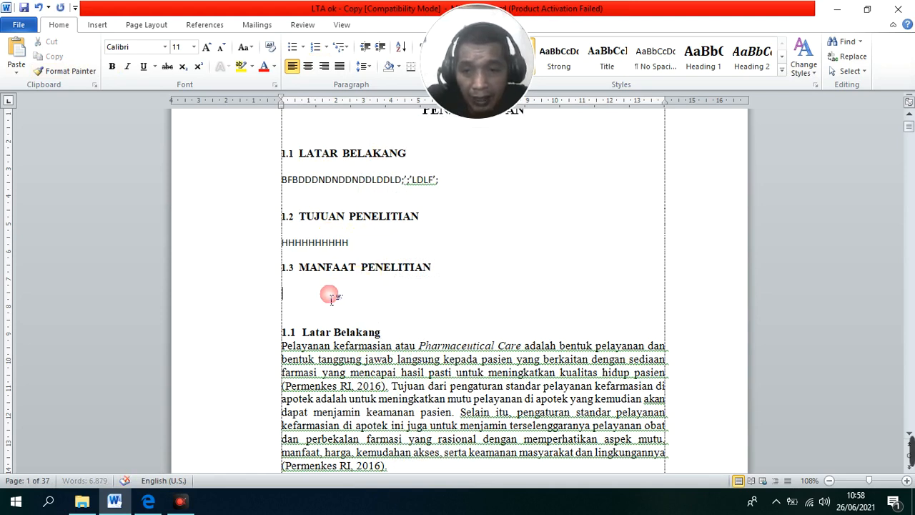
text(HHHHHHHHHH)
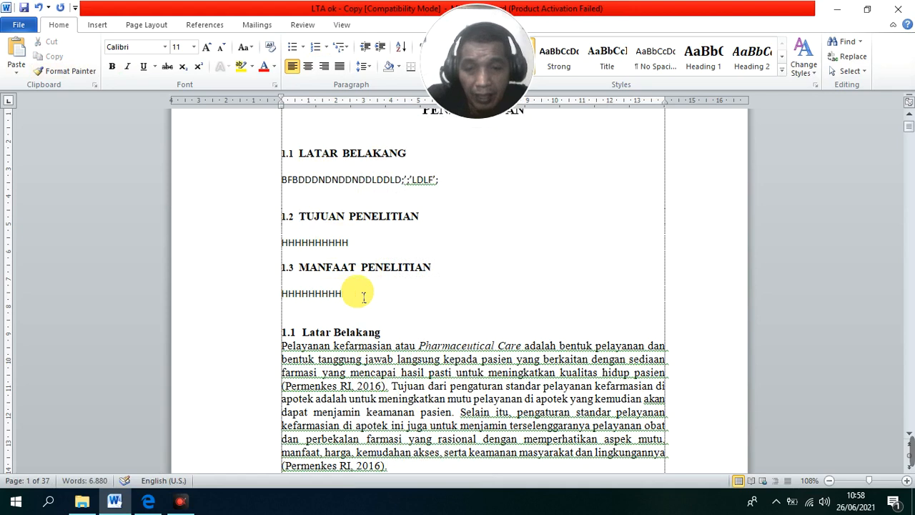
Delete the practice subheadings 1.1 to 1.3 and their filler text above the existing 1.1 Latar Belakang section
drag(437, 267, 323, 269)
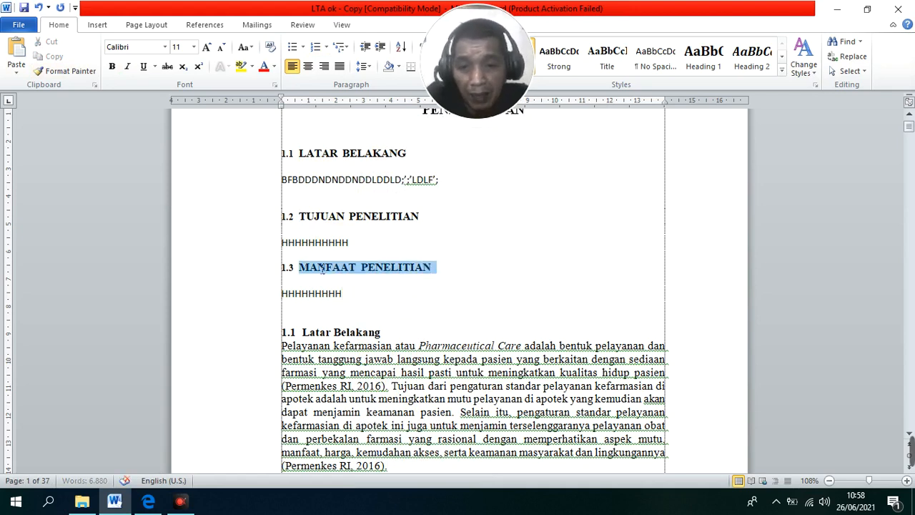
mouse_move(384, 325)
mouse_down()
mouse_move(289, 163)
mouse_move(286, 182)
mouse_up()
key(Delete)
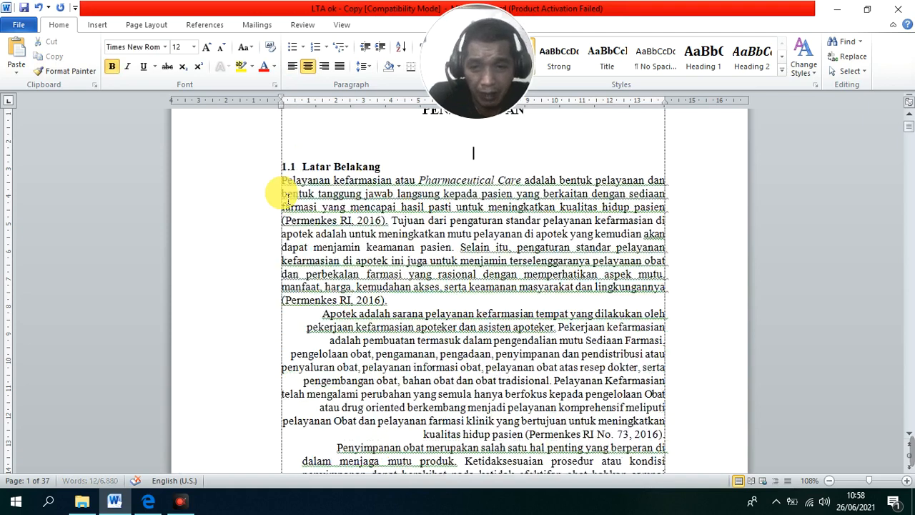
Indent only the first line of the first paragraph under 1.1 Latar Belakang by about 1.25 cm, with its other lines at the margin
scroll(613, 211, up, 1)
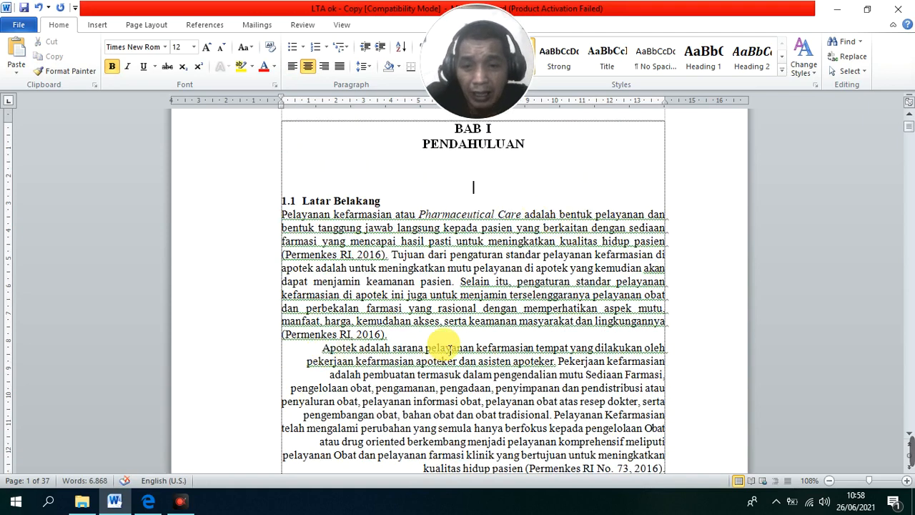
scroll(442, 336, down, 2)
scroll(458, 322, up, 3)
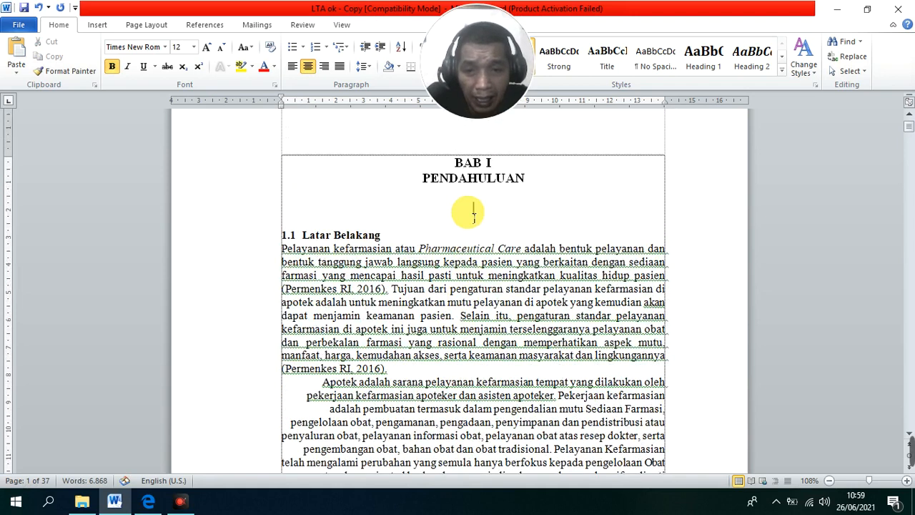
scroll(466, 213, down, 1)
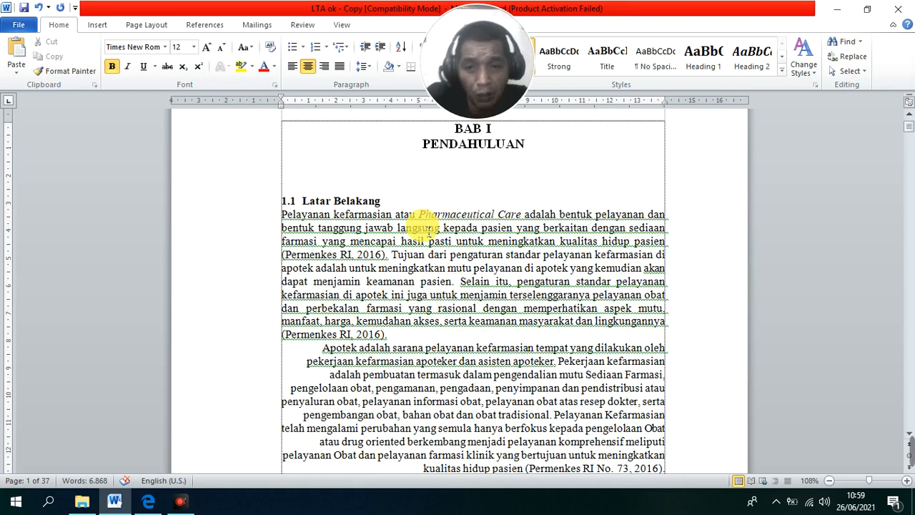
scroll(430, 231, down, 5)
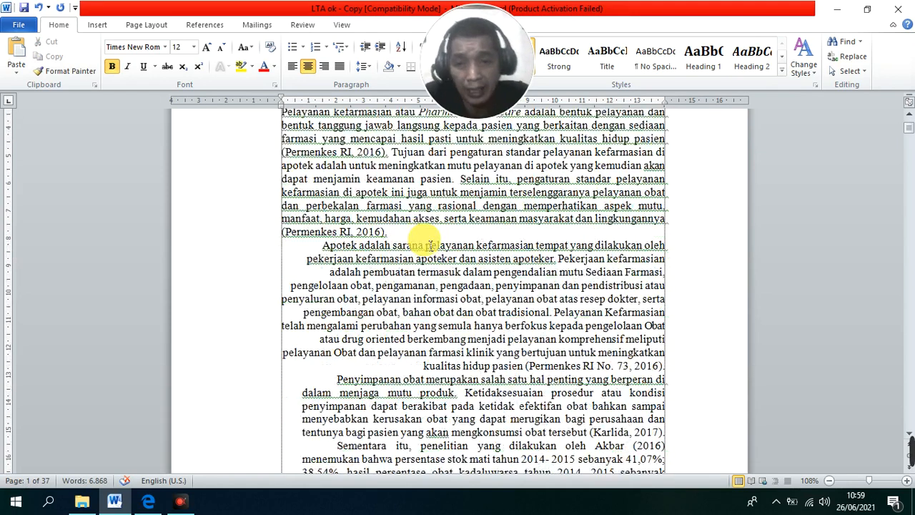
scroll(400, 271, up, 5)
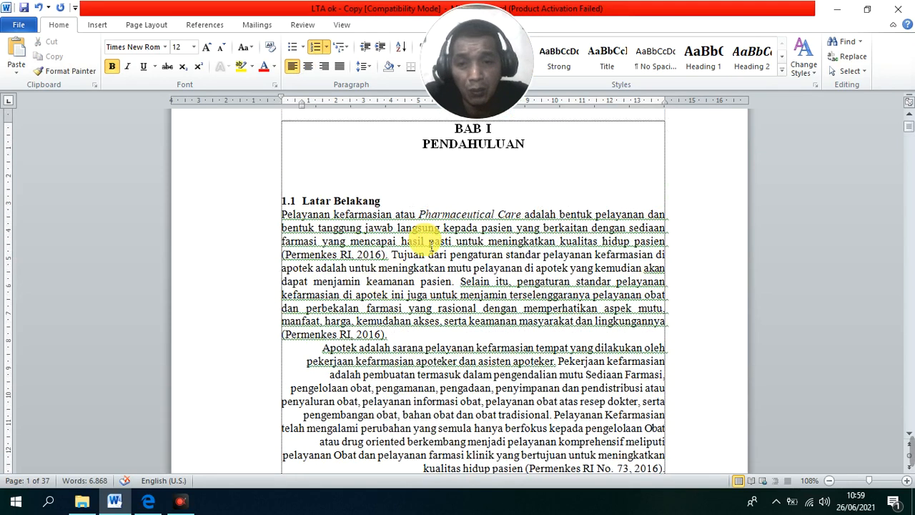
click(283, 228)
mouse_move(283, 226)
mouse_down()
mouse_move(429, 349)
mouse_move(442, 335)
mouse_move(453, 345)
mouse_move(358, 324)
mouse_move(282, 214)
mouse_up()
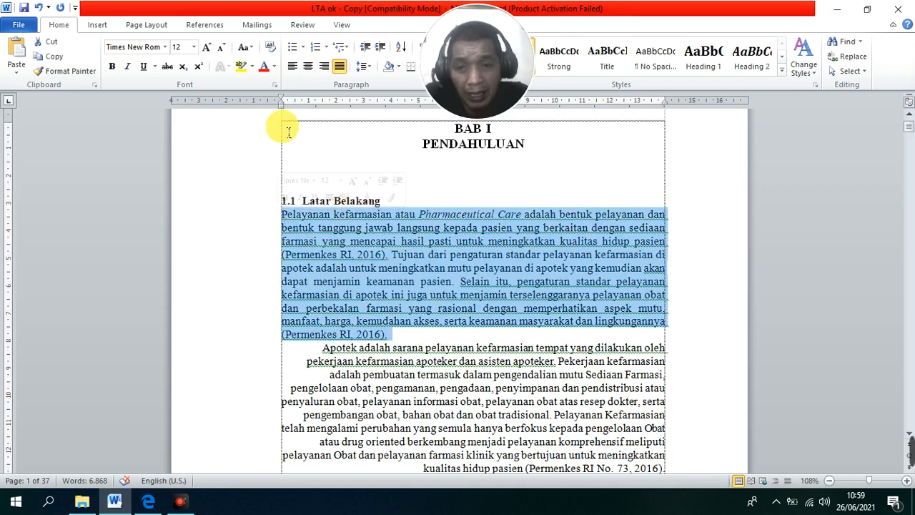
drag(310, 119, 343, 120)
click(383, 227)
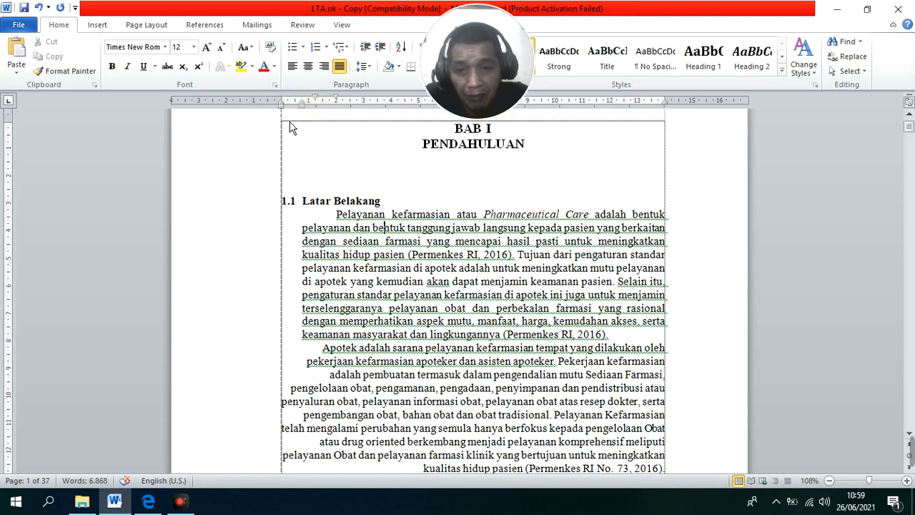
drag(301, 105, 281, 107)
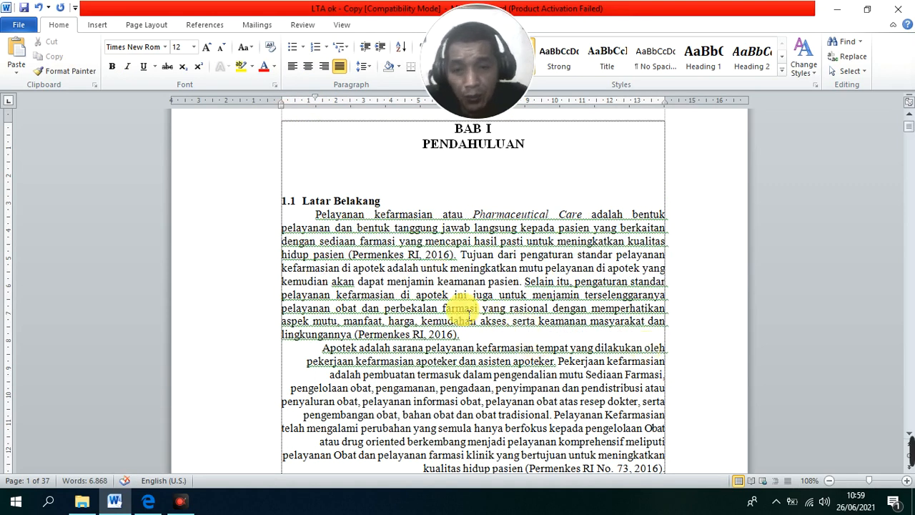
Copy the first Latar Belakang paragraph's formatting onto the paragraph starting "Apotek adalah sarana" with Format Painter
drag(480, 340, 310, 219)
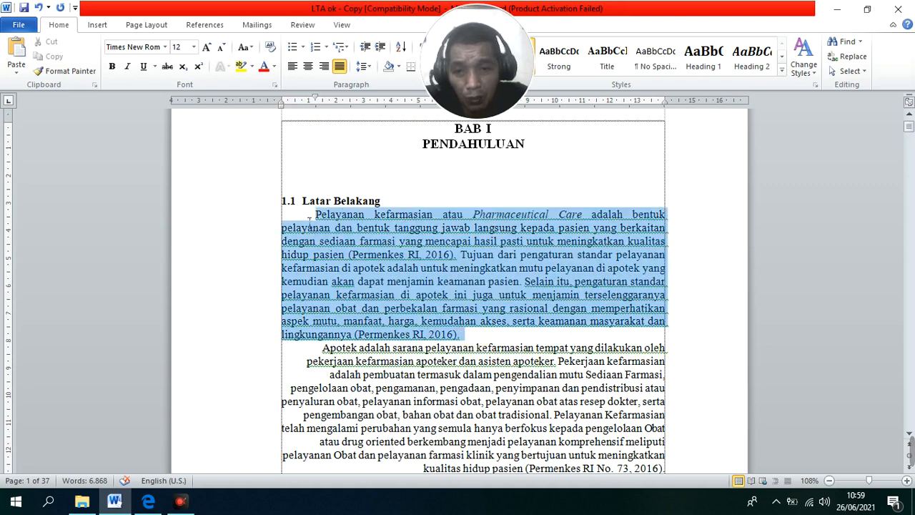
click(437, 245)
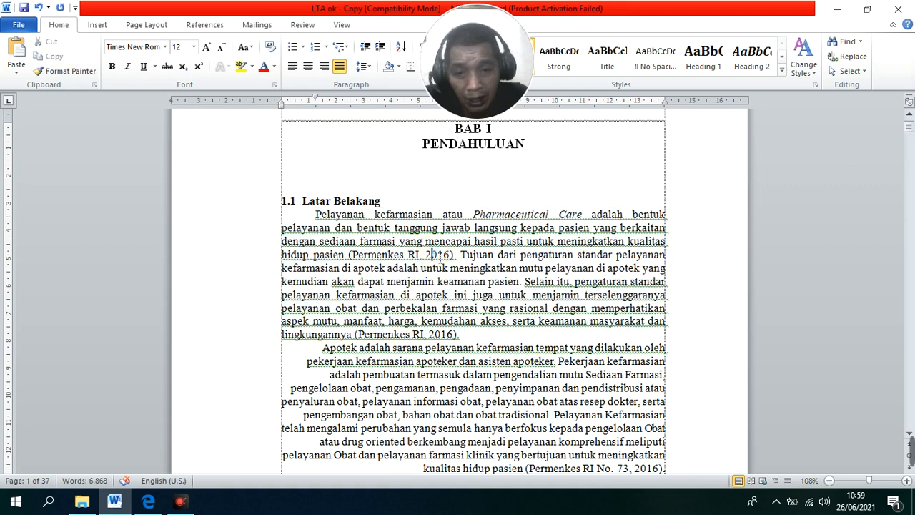
right_click(438, 257)
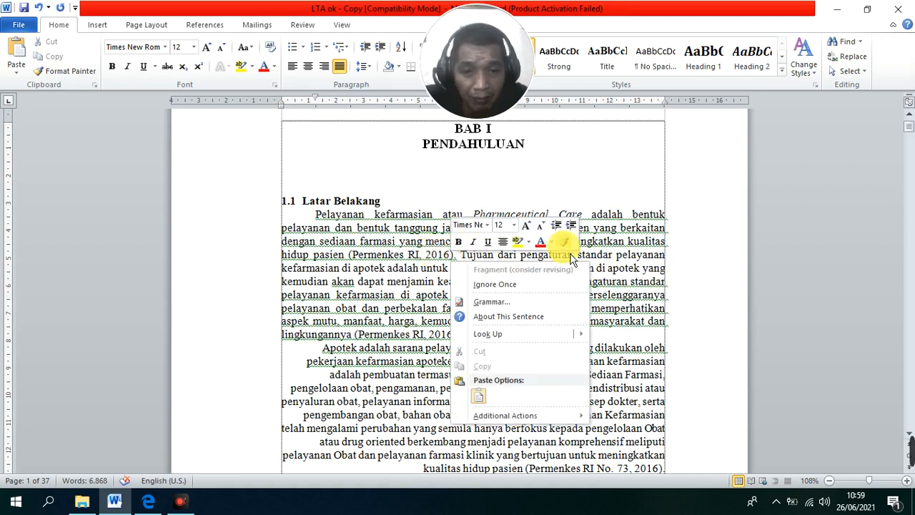
click(556, 197)
scroll(500, 328, down, 1)
scroll(501, 328, down, 3)
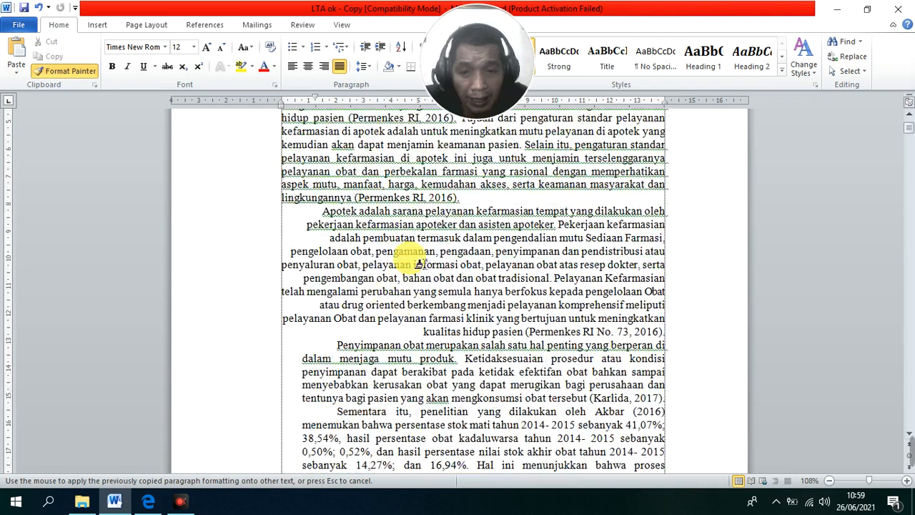
click(411, 213)
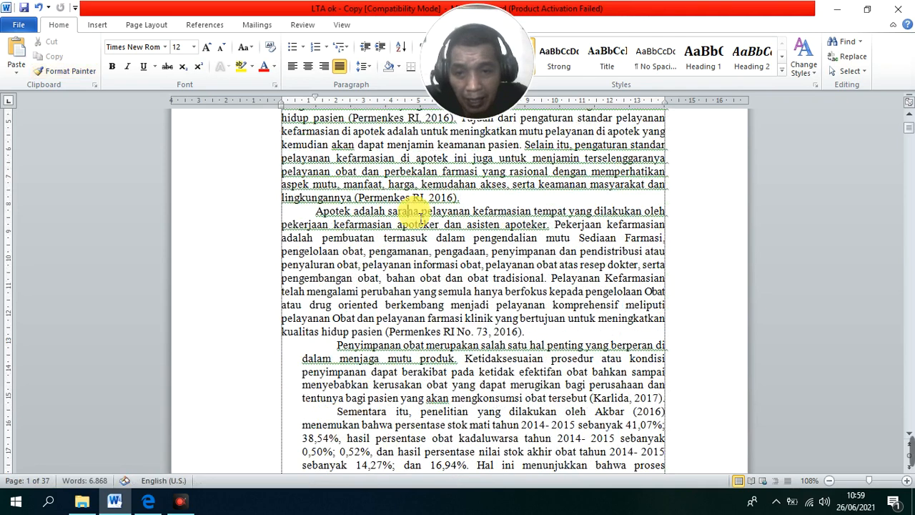
Apply the same body formatting with Format Painter to the remaining 1.1 paragraphs, starting "Penyimpanan obat", "Sementara itu" and "Bagaimanakah gambaran"
key(shift+F10)
click(527, 212)
scroll(529, 222, down, 2)
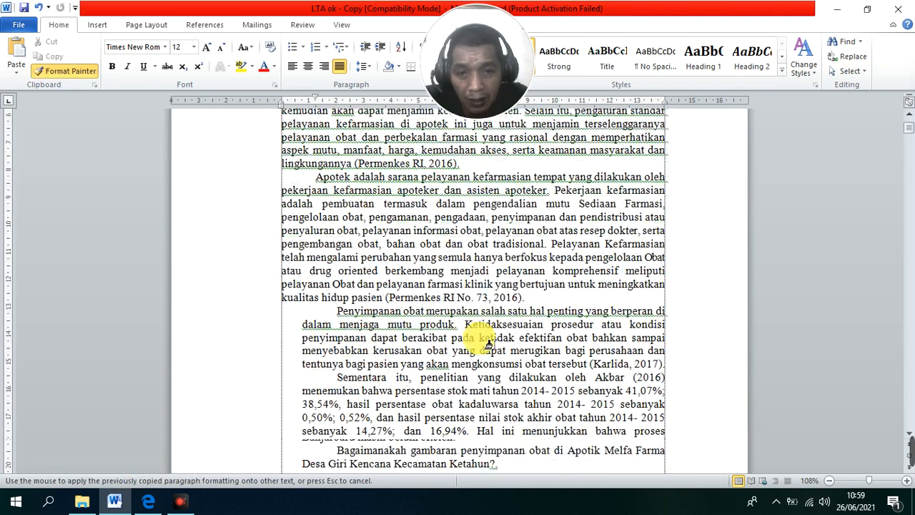
click(429, 294)
click(411, 361)
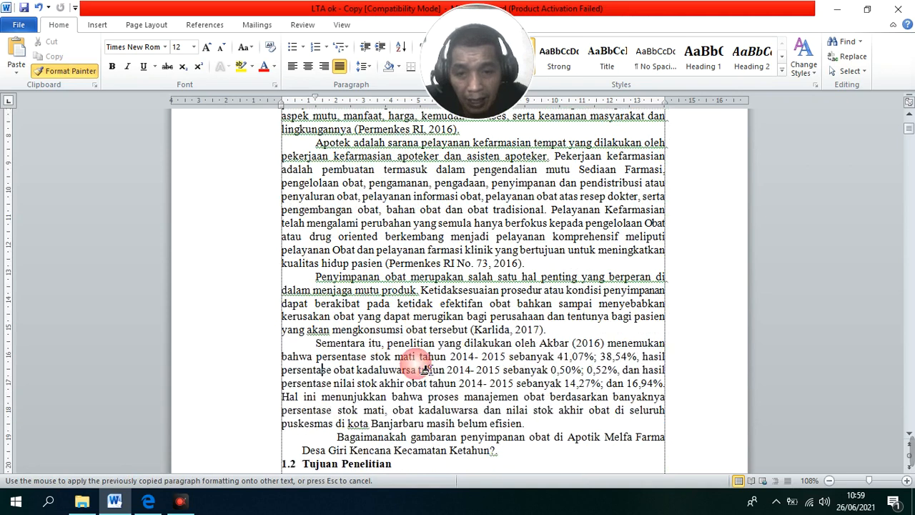
scroll(411, 361, down, 3)
click(413, 309)
Apply the copied body formatting to the paragraphs under 1.2.1 Tujuan Umum, 1.3.1 Manfaat Teoritis and 1.3.2 Manfaat Praktis
scroll(422, 329, down, 1)
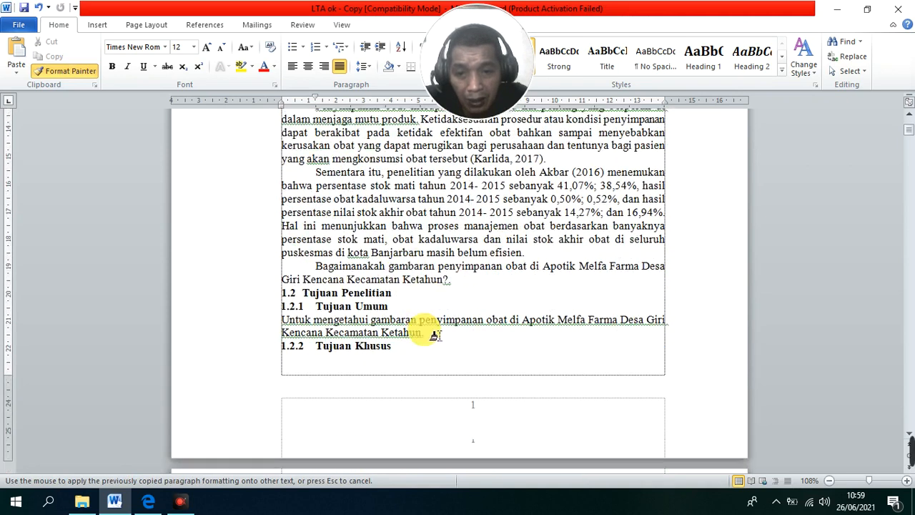
click(433, 324)
scroll(425, 315, down, 8)
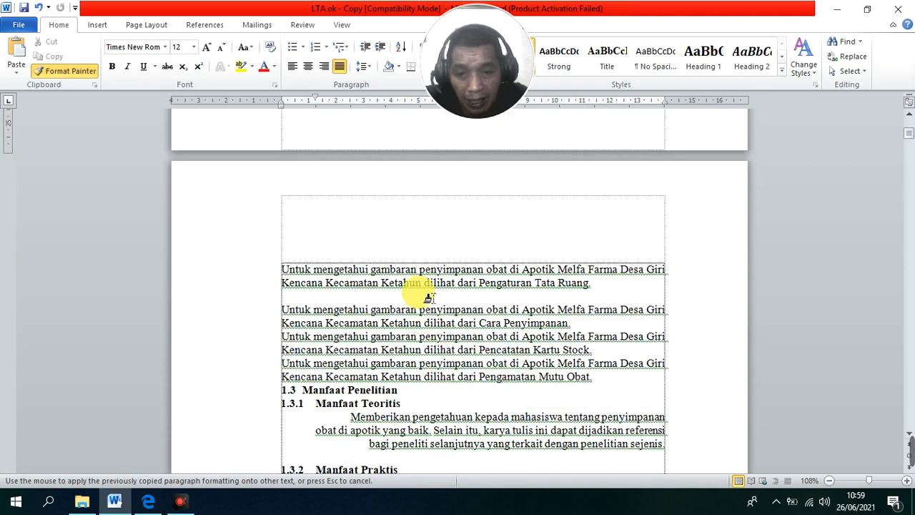
scroll(423, 288, down, 3)
click(422, 325)
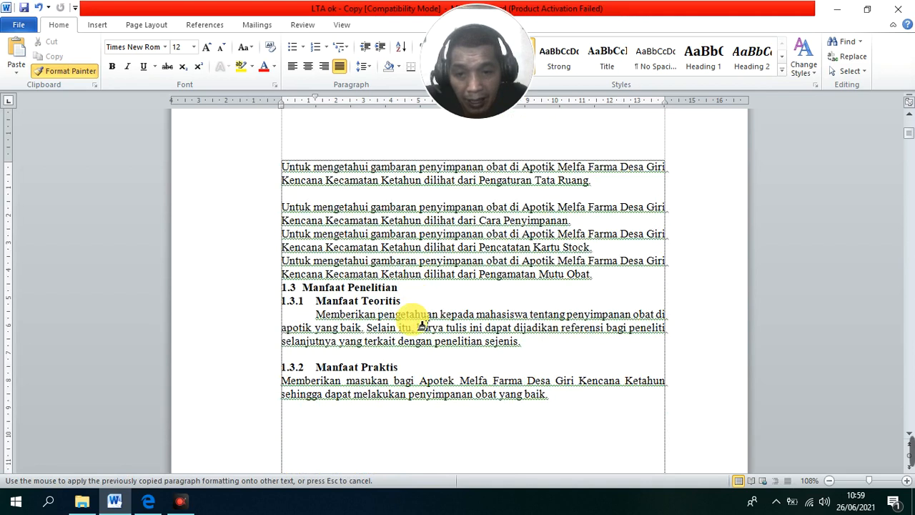
scroll(422, 325, down, 3)
click(420, 291)
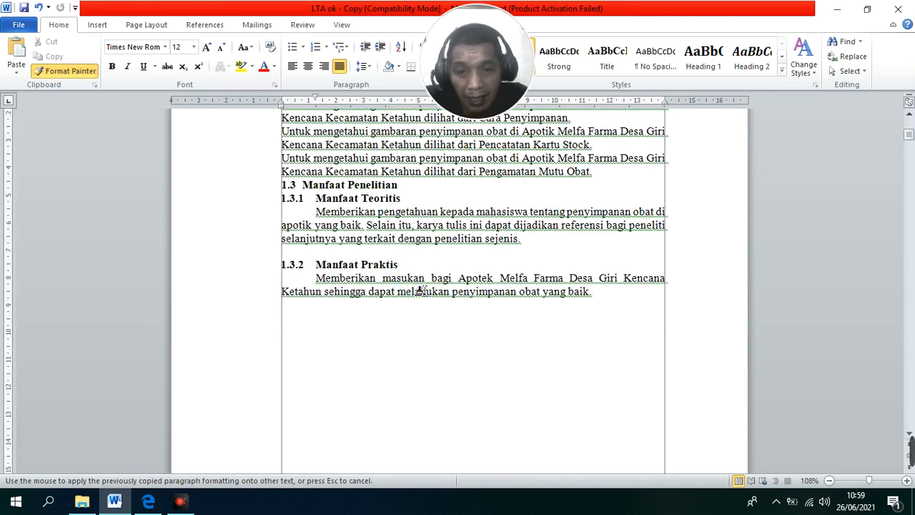
Apply the copied formatting to the blank line below the 1.3.2 Manfaat Praktis paragraph and end Format Painter
right_click(424, 293)
click(408, 333)
click(407, 334)
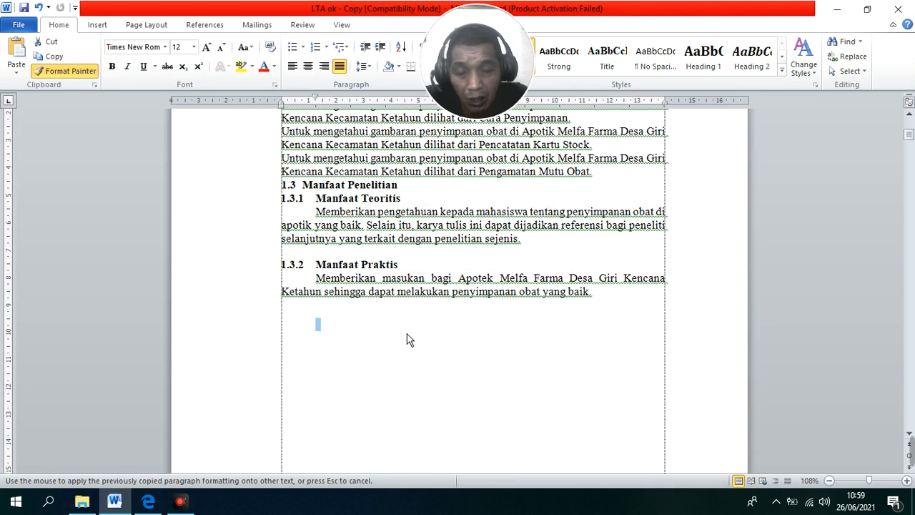
click(487, 348)
right_click(478, 347)
click(591, 379)
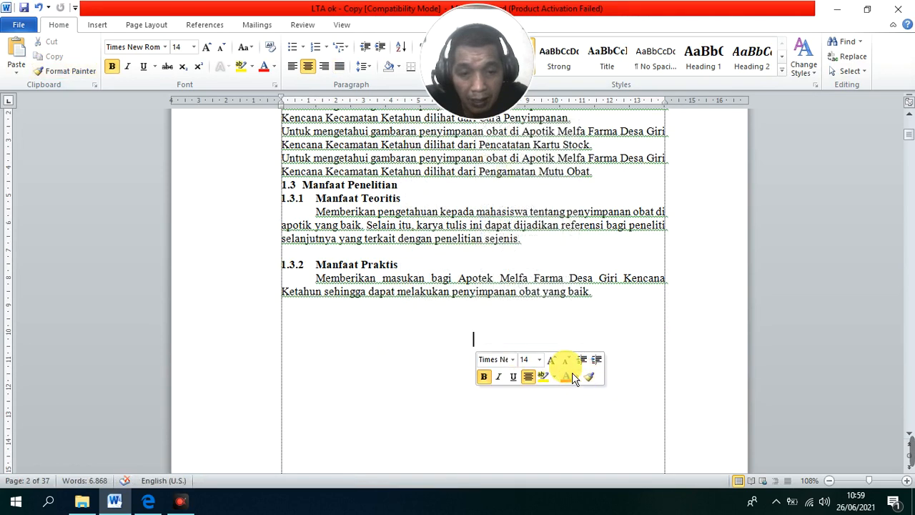
Compare the paragraph formatting under 1.1 Latar Belakang with that under 1.3.2 Manfaat Praktis
scroll(492, 339, up, 20)
scroll(484, 319, up, 3)
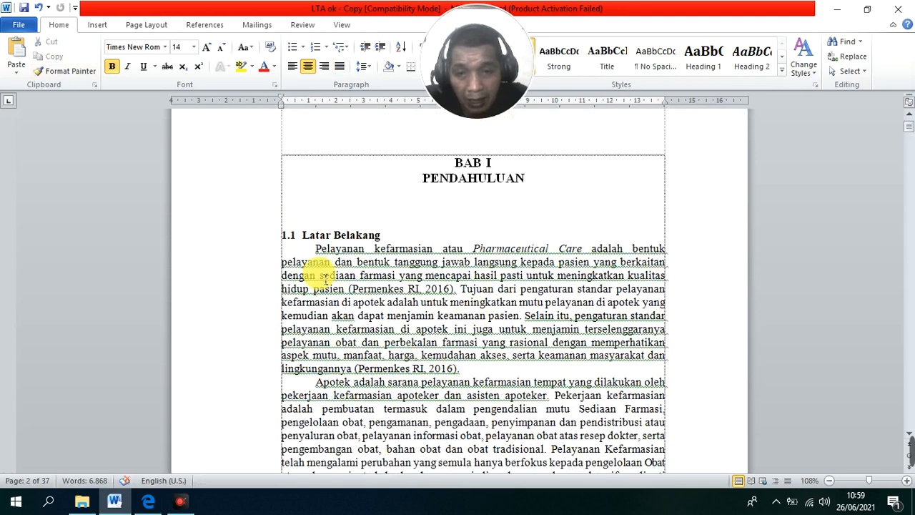
drag(300, 248, 463, 368)
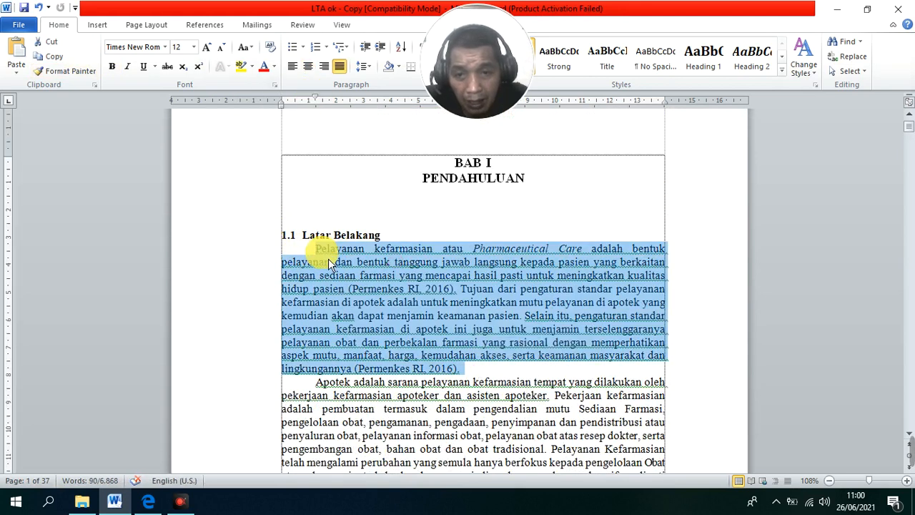
scroll(415, 279, down, 20)
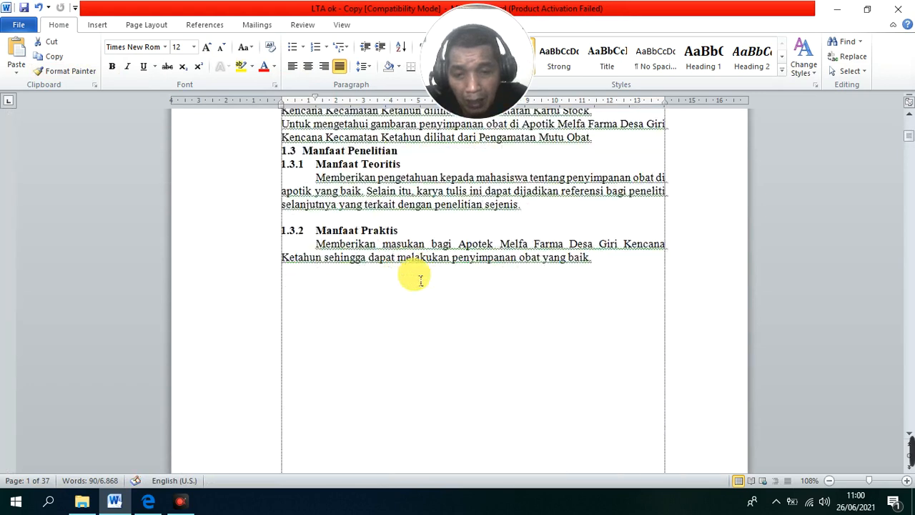
drag(592, 190, 315, 175)
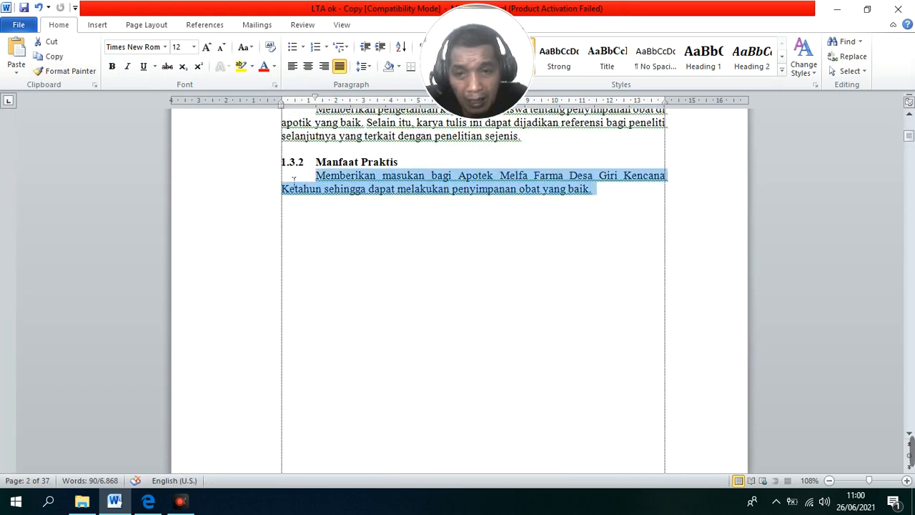
click(354, 233)
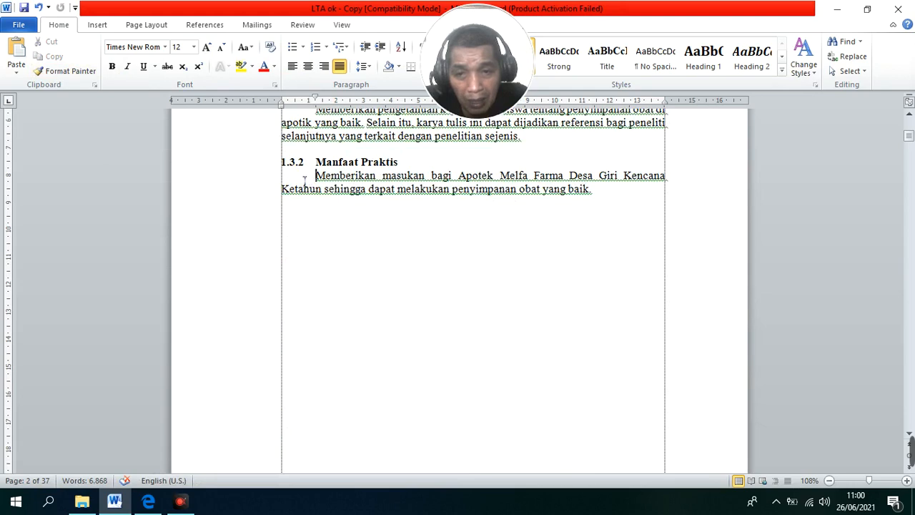
scroll(521, 250, up, 12)
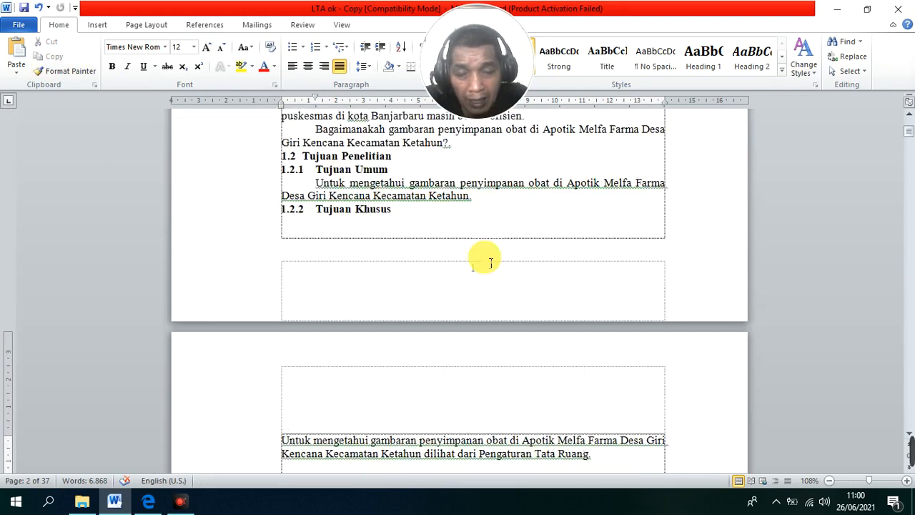
scroll(489, 256, up, 8)
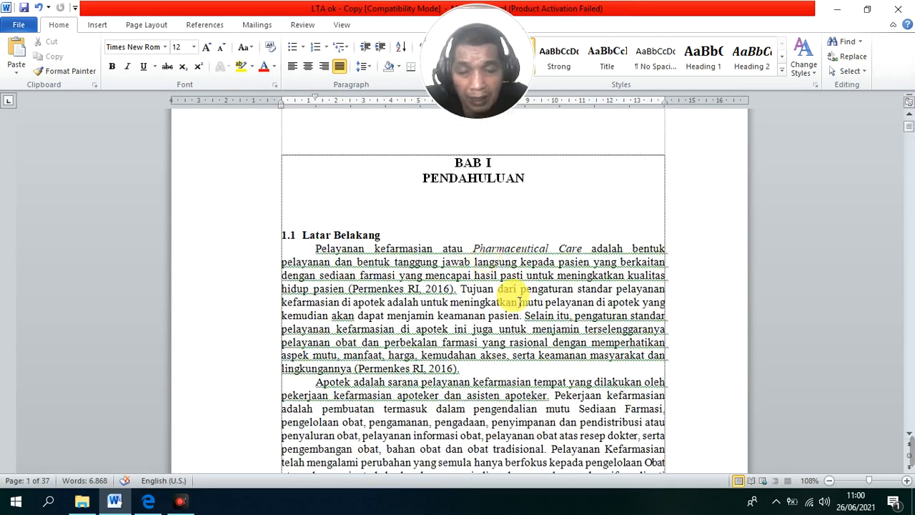
Cycle the first paragraph under 1.1 Latar Belakang through left, justified and centred alignment
scroll(484, 244, down, 2)
click(470, 220)
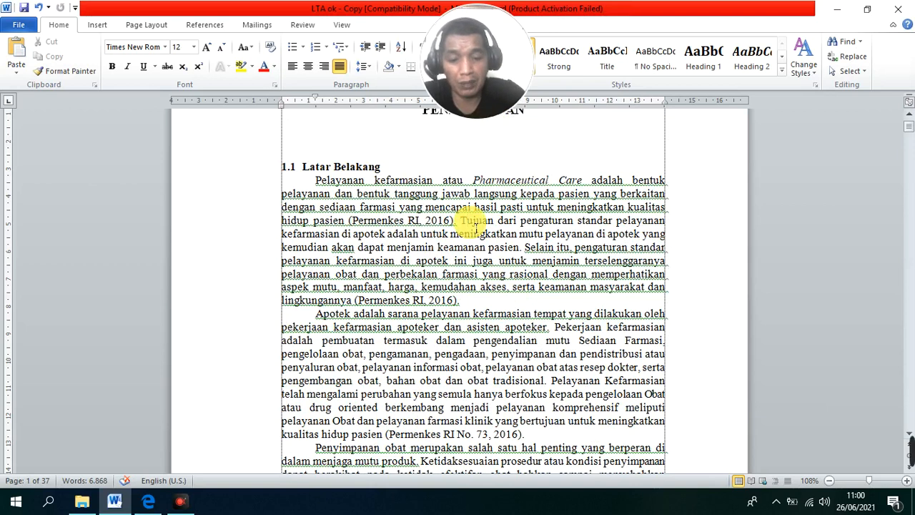
key(ctrl+l)
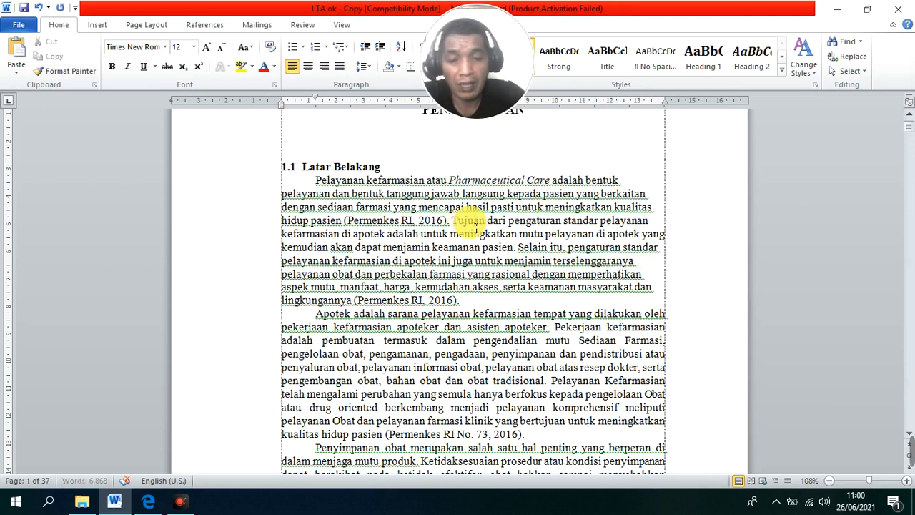
drag(459, 301, 326, 193)
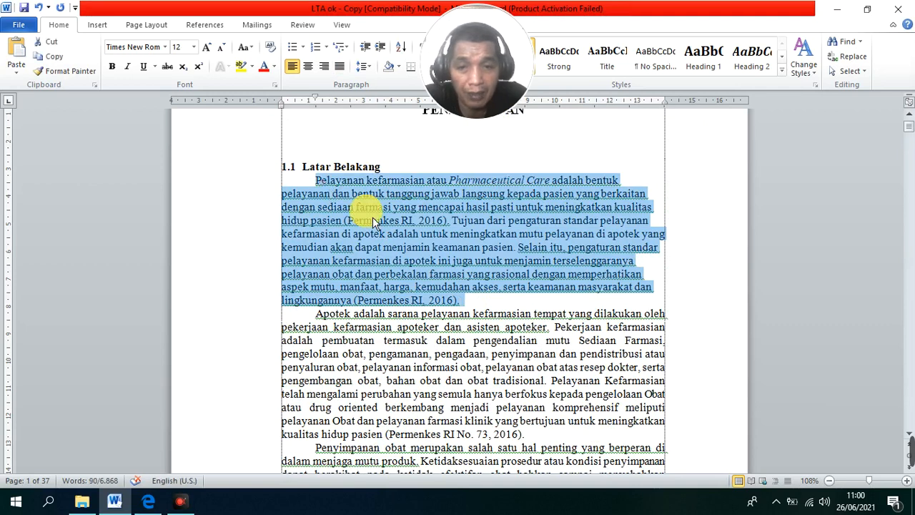
key(ctrl+j)
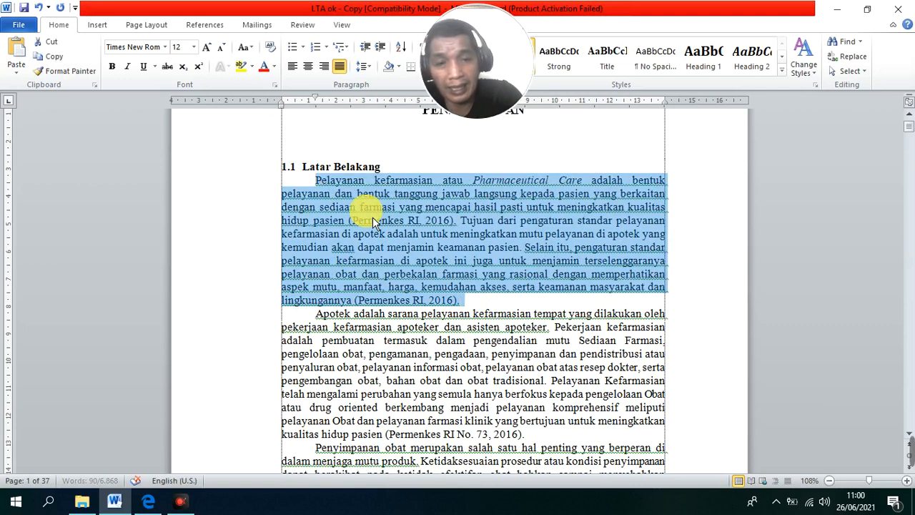
key(ctrl+e)
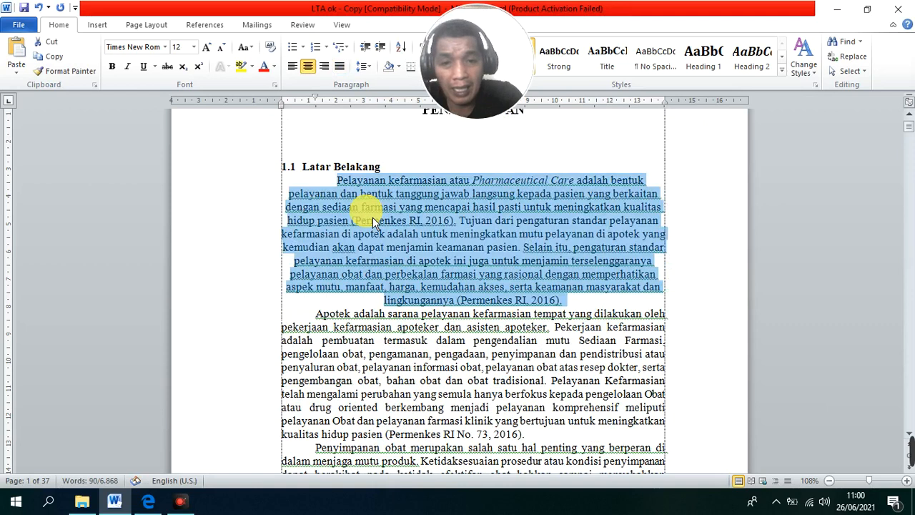
Switch the first paragraph under 1.1 Latar Belakang between left, justified and right alignment
key(ctrl+l)
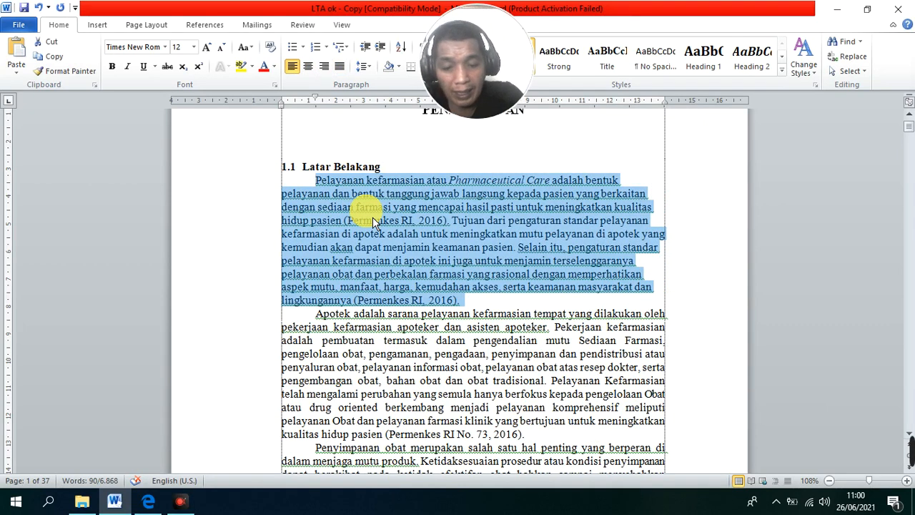
key(ctrl+j)
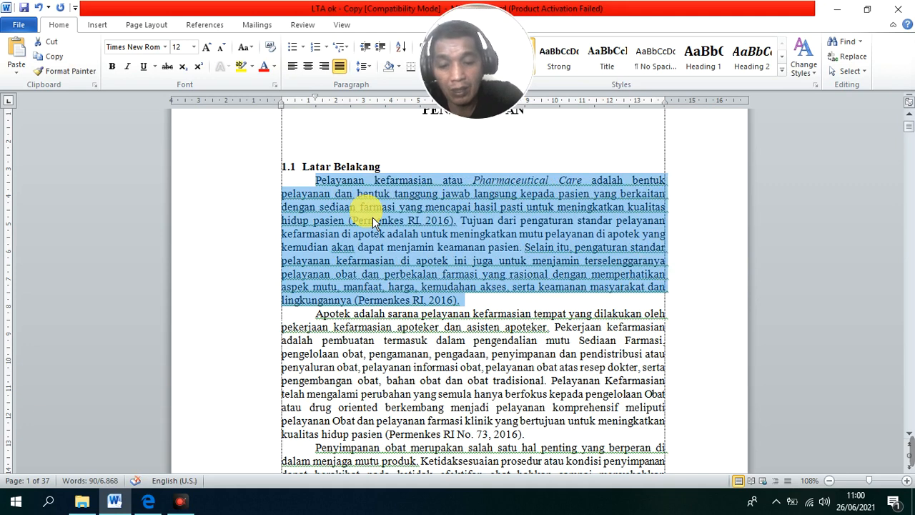
key(ctrl+r)
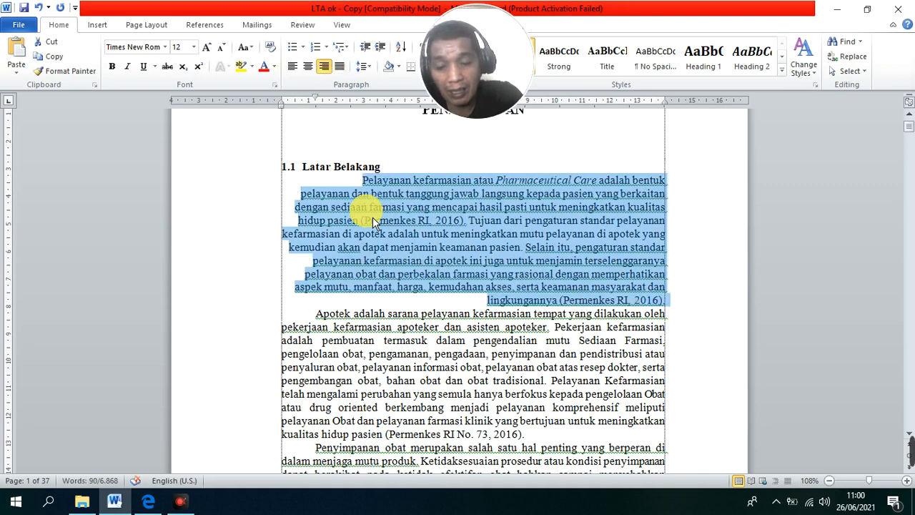
key(ctrl+l)
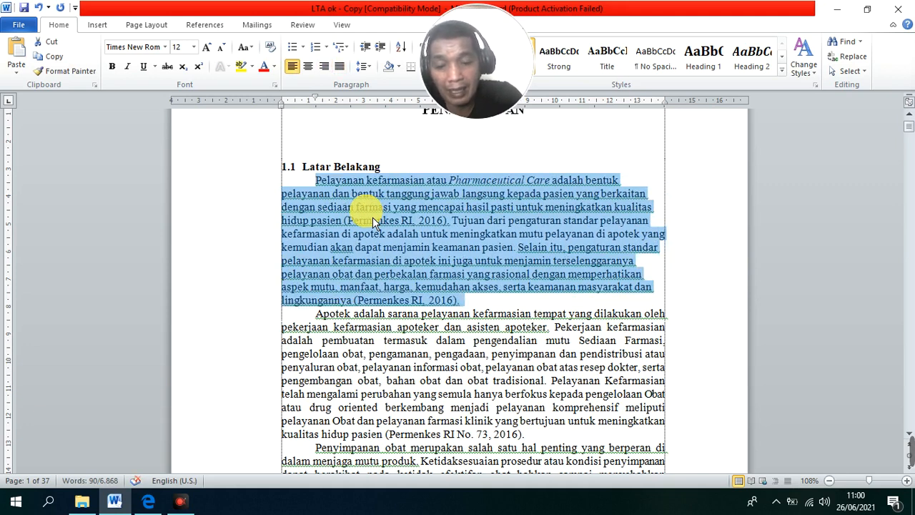
key(ctrl+r)
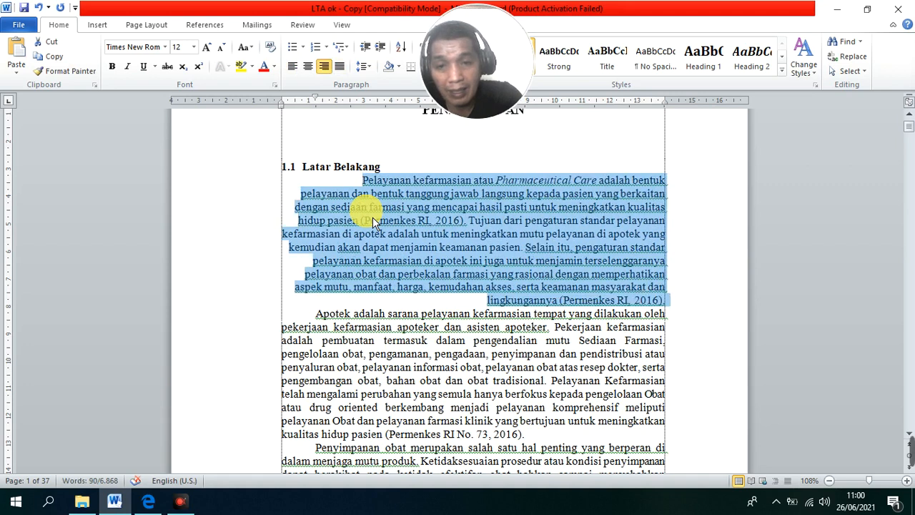
key(ctrl+l)
Compare centred with justified alignment on the first paragraph under 1.1 Latar Belakang and leave it justified
key(ctrl+j)
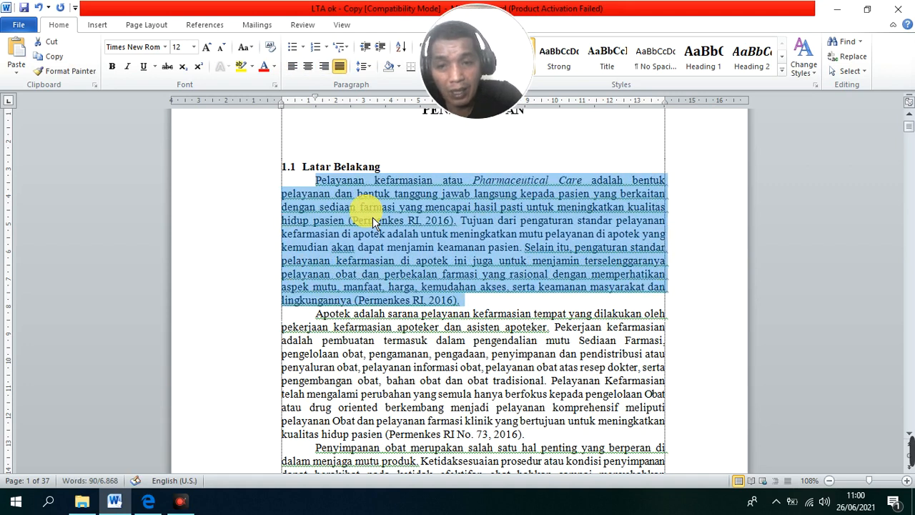
key(ctrl+e)
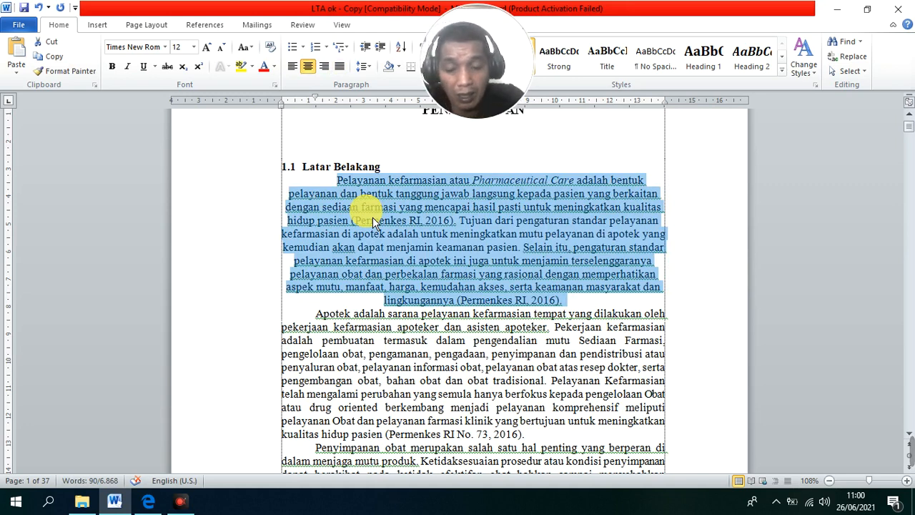
key(ctrl+j)
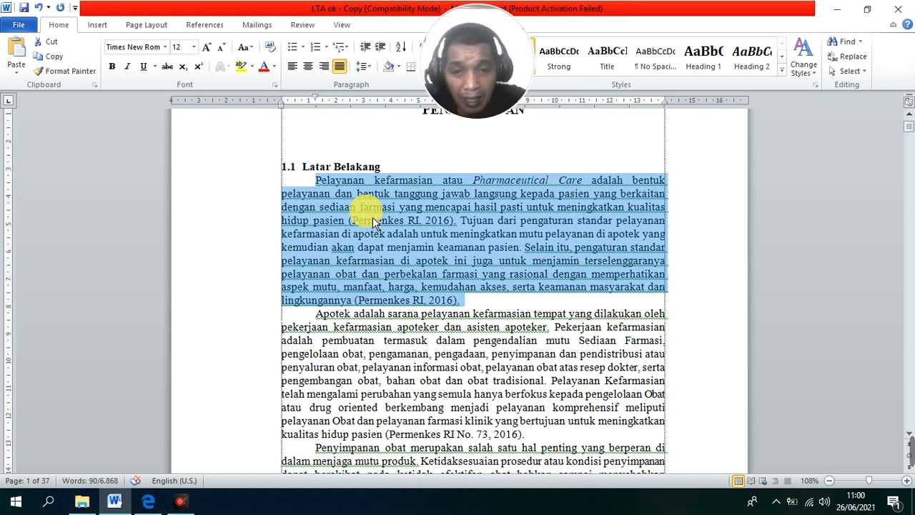
click(375, 221)
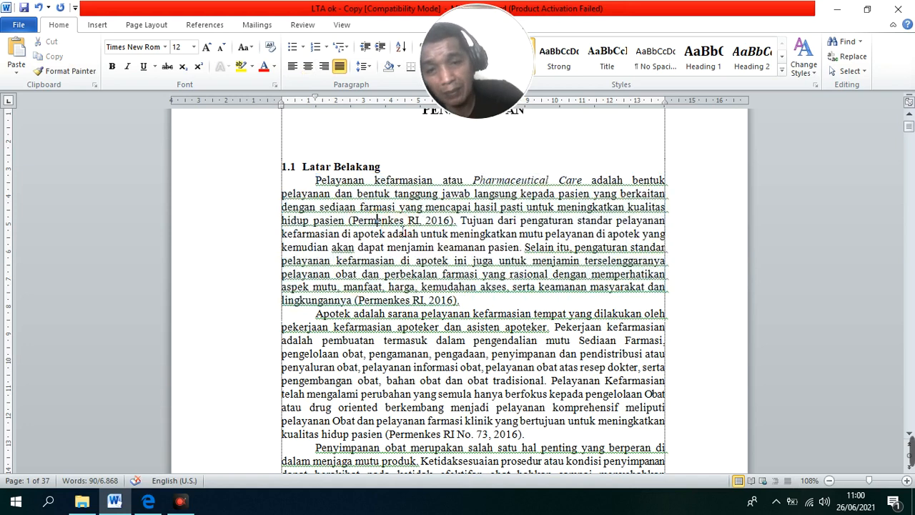
Set double line spacing for the 1.1 Latar Belakang heading and its first paragraph
scroll(443, 247, up, 3)
scroll(448, 249, down, 3)
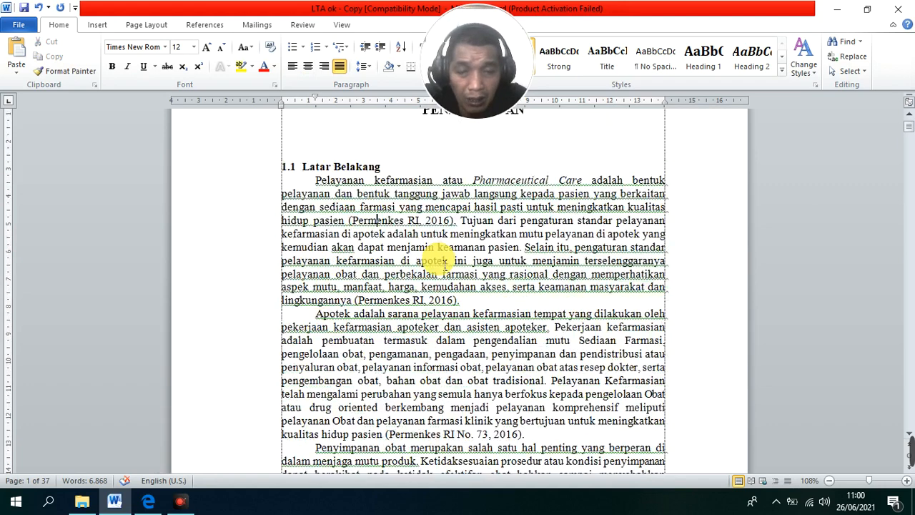
scroll(445, 257, down, 1)
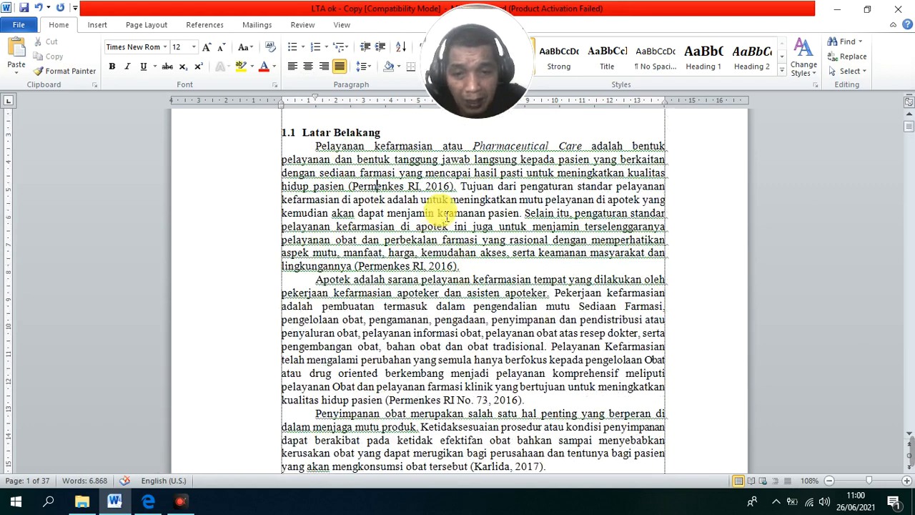
right_click(442, 211)
click(379, 215)
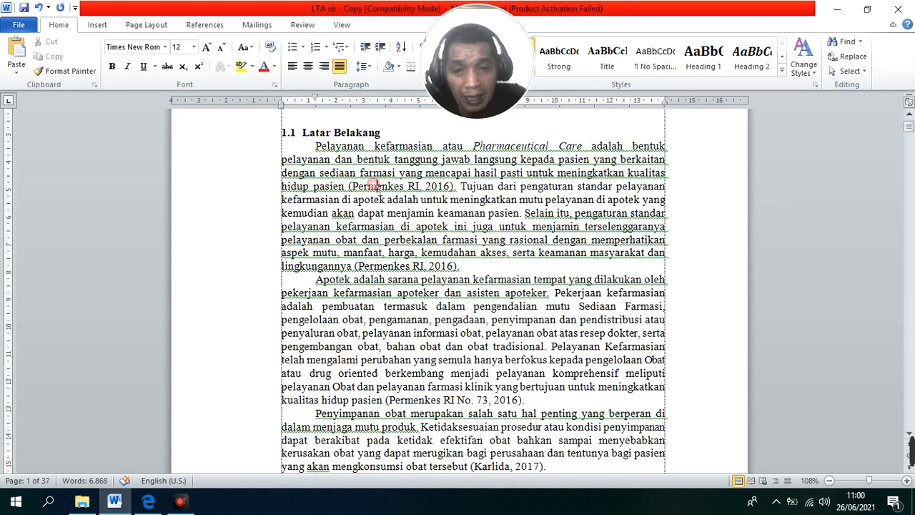
drag(370, 134, 386, 187)
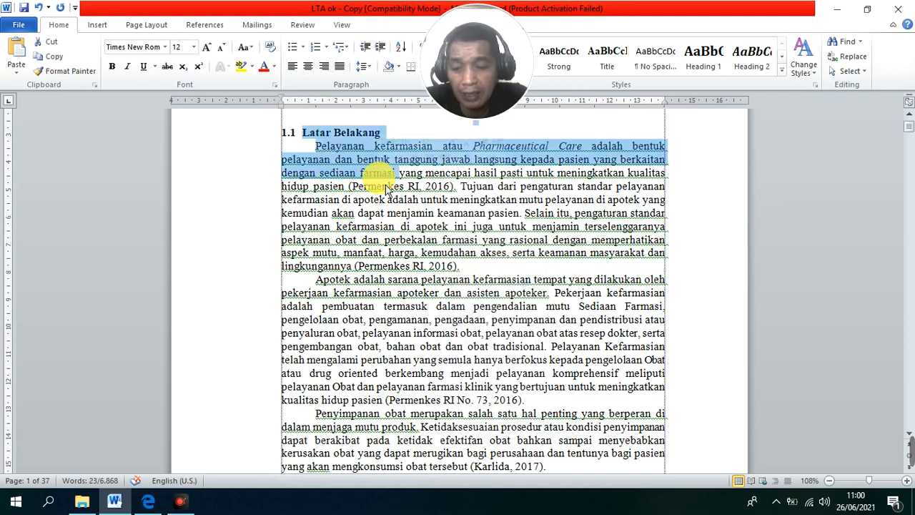
key(ctrl+2)
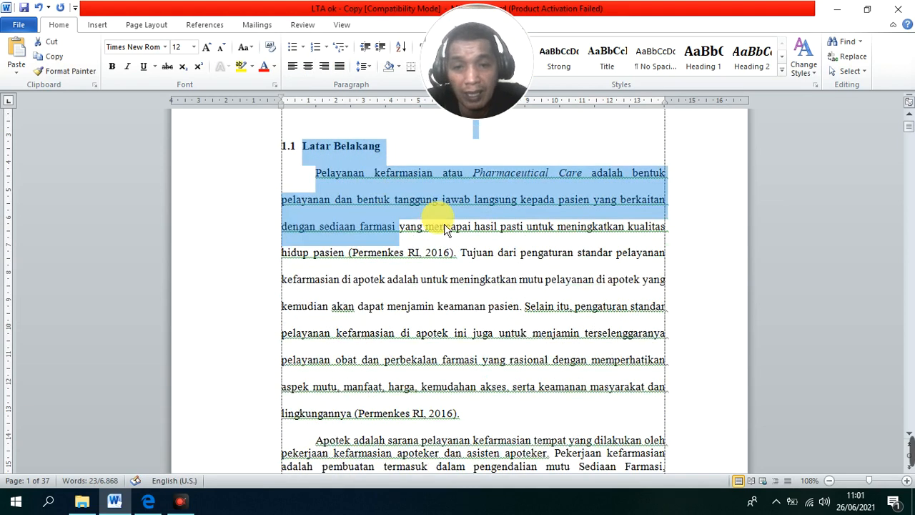
click(439, 199)
Copy the first paragraph's double-spaced formatting with Format Painter to the remaining paragraphs of 1.1, from "Apotek adalah sarana" through "Bagaimanakah gambaran"
scroll(500, 243, down, 1)
scroll(514, 256, down, 20)
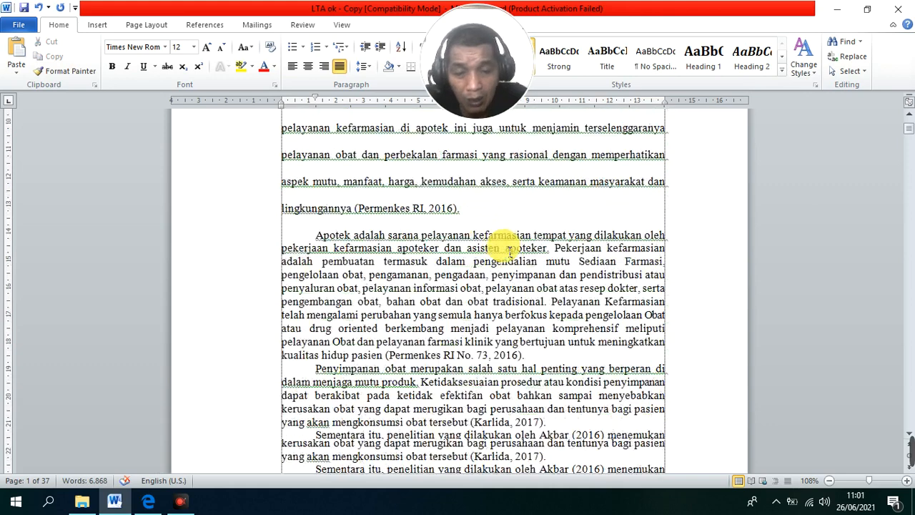
scroll(511, 252, up, 20)
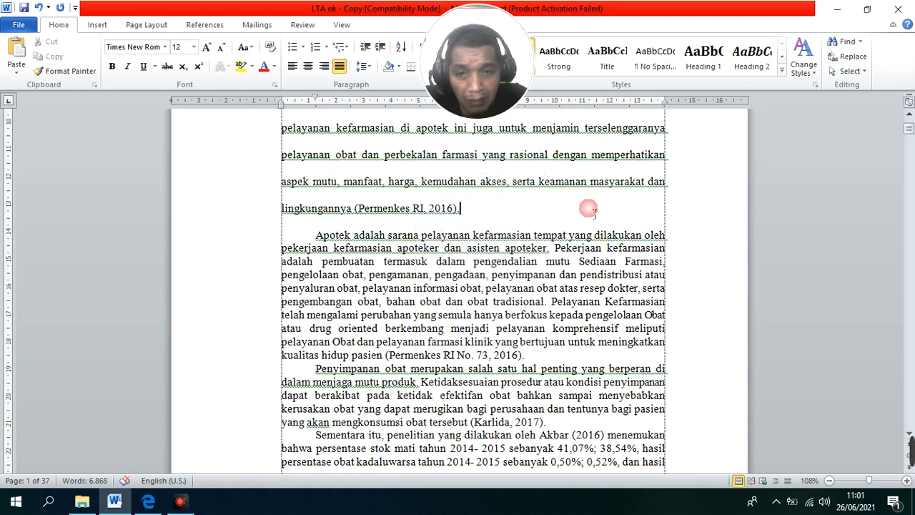
scroll(543, 209, up, 3)
click(490, 205)
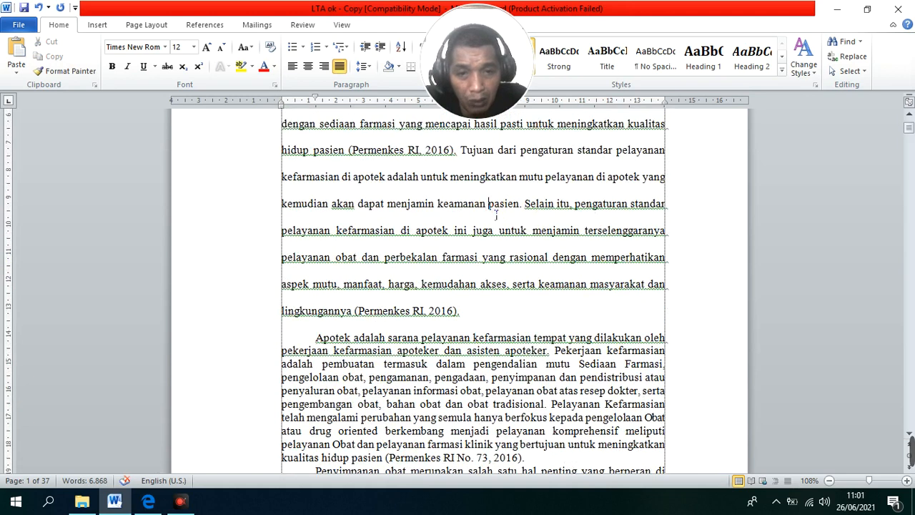
right_click(601, 195)
click(596, 179)
scroll(497, 243, down, 6)
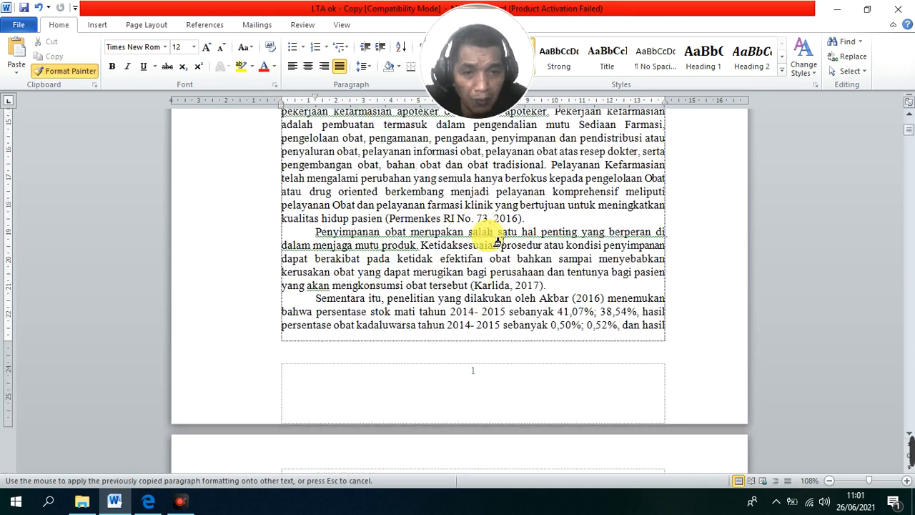
mouse_move(419, 179)
mouse_down()
mouse_move(484, 444)
mouse_move(474, 208)
mouse_move(469, 349)
mouse_move(465, 261)
mouse_up()
scroll(482, 249, down, 4)
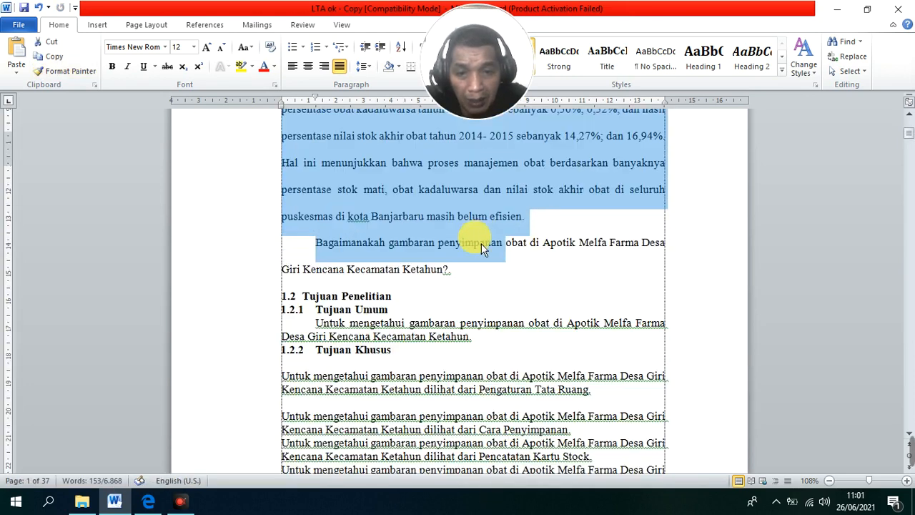
Copy the "Bagaimanakah gambaran" paragraph's formatting with Format Painter to the paragraph under 1.2.1 Tujuan Umum
scroll(491, 239, up, 12)
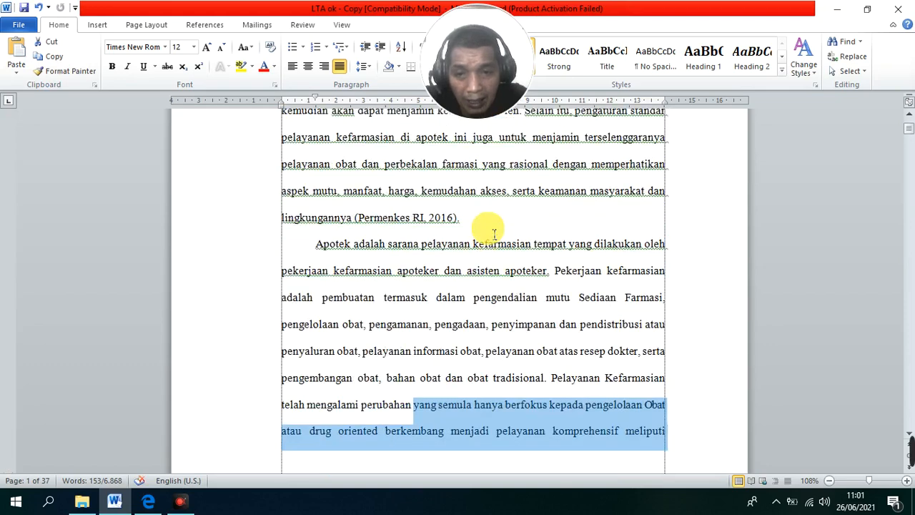
scroll(492, 232, up, 10)
click(474, 231)
scroll(474, 236, down, 3)
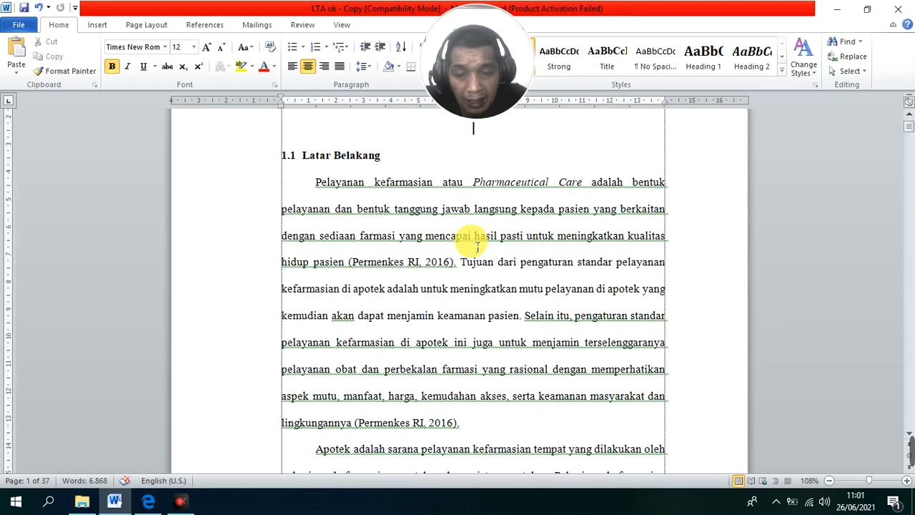
scroll(478, 247, down, 15)
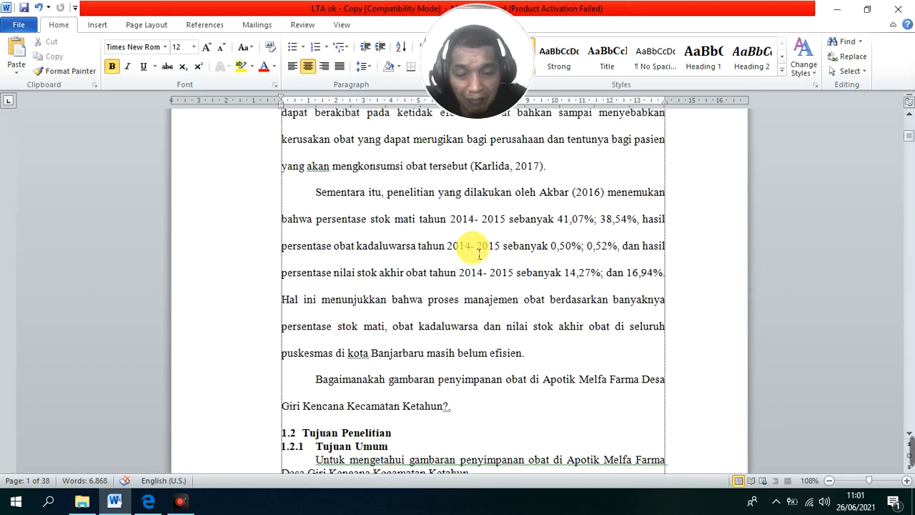
scroll(479, 254, down, 5)
click(409, 174)
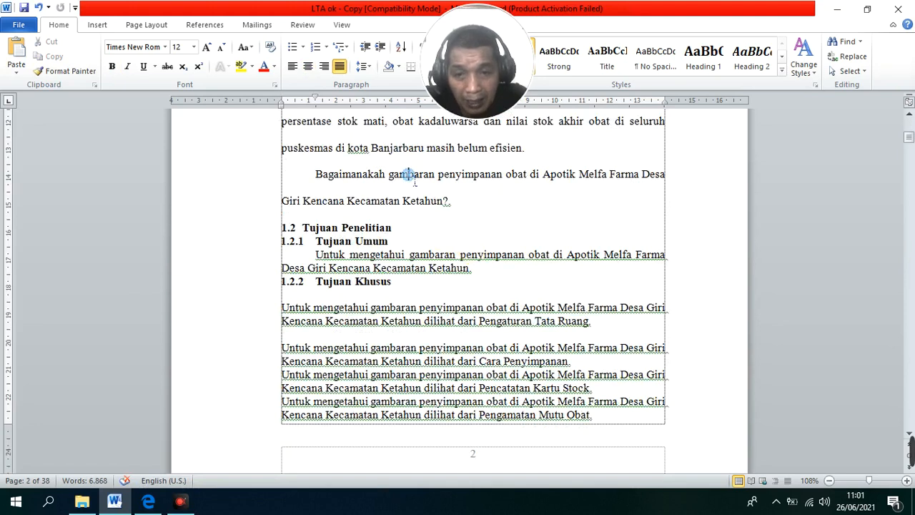
key(Menu)
click(519, 154)
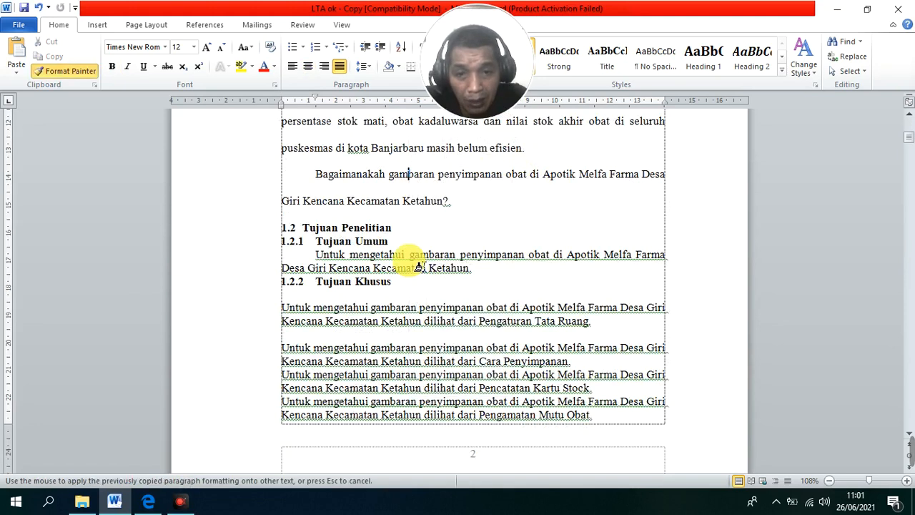
click(418, 267)
Set double line spacing from heading 1.2 Tujuan Penelitian through 1.2.2 Tujuan Khusus and delete the blank line below 1.2.2
drag(368, 228, 393, 326)
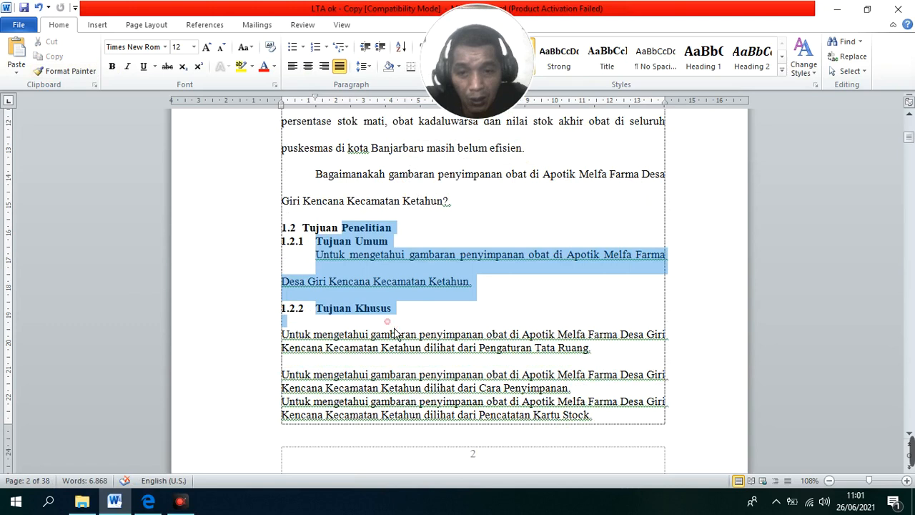
key(ctrl+2)
scroll(394, 327, down, 2)
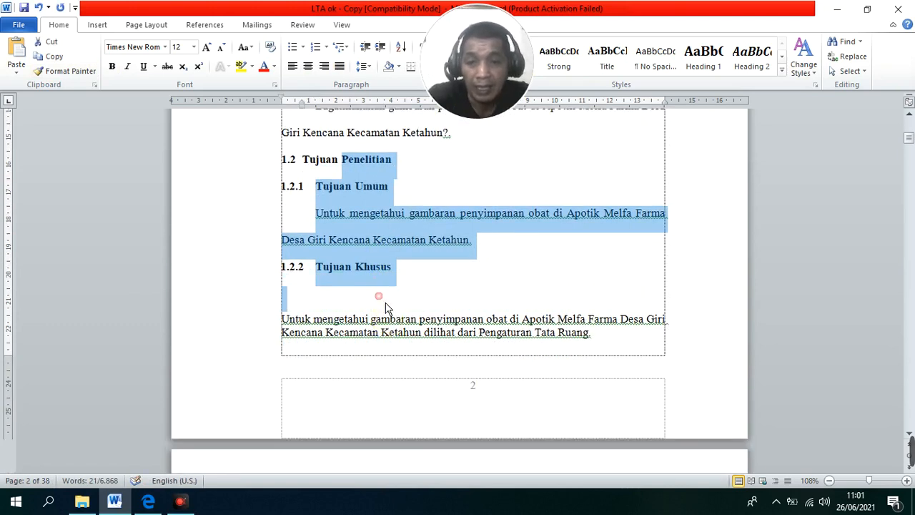
click(384, 298)
key(Delete)
Insert a blank line after the Pencatatan Kartu Stock paragraph and another after the Pengamatan Mutu Obat paragraph
scroll(399, 294, down, 7)
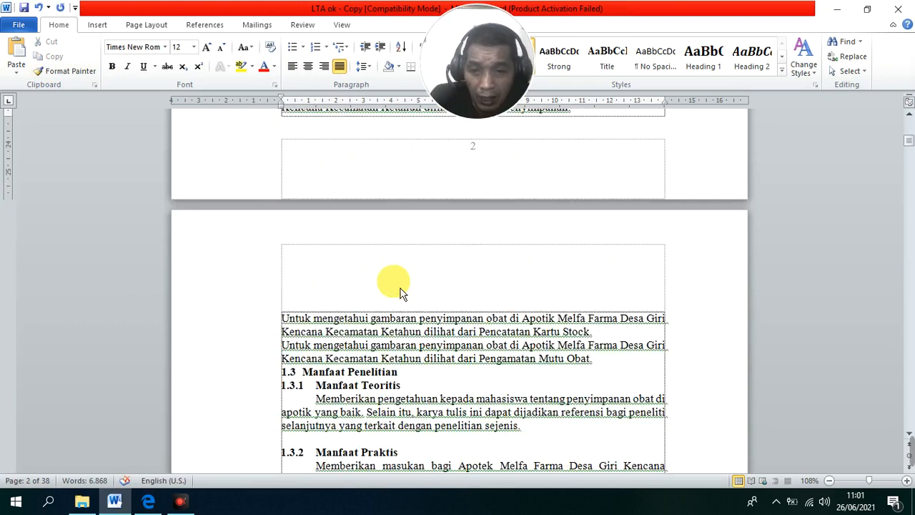
scroll(562, 322, up, 4)
click(587, 251)
scroll(587, 265, down, 4)
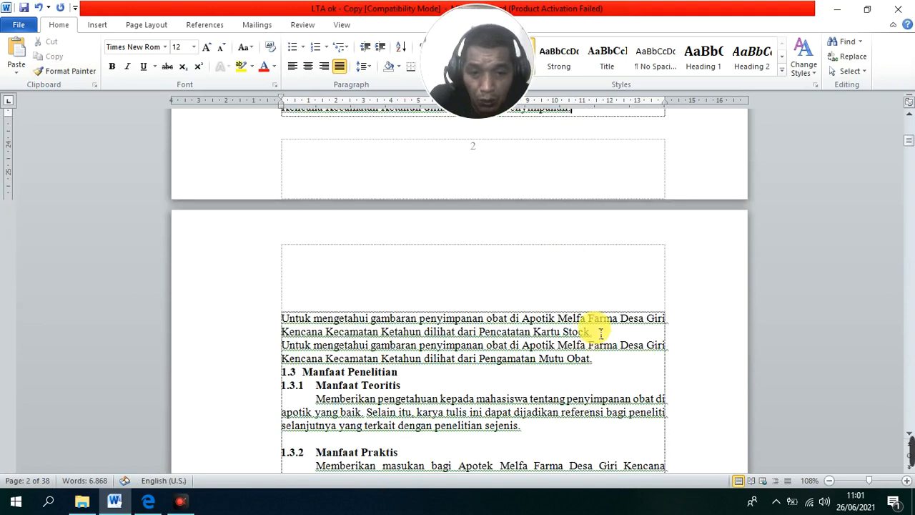
click(601, 332)
key(Return)
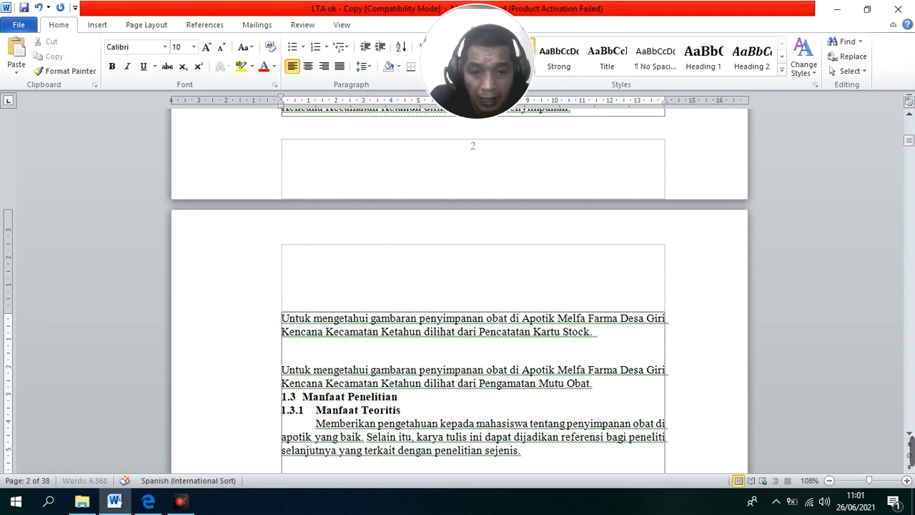
click(609, 384)
key(Return)
Apply "1. 2. 3." numbering to the four specific objective paragraphs under 1.2.2 Tujuan Khusus
scroll(562, 336, up, 4)
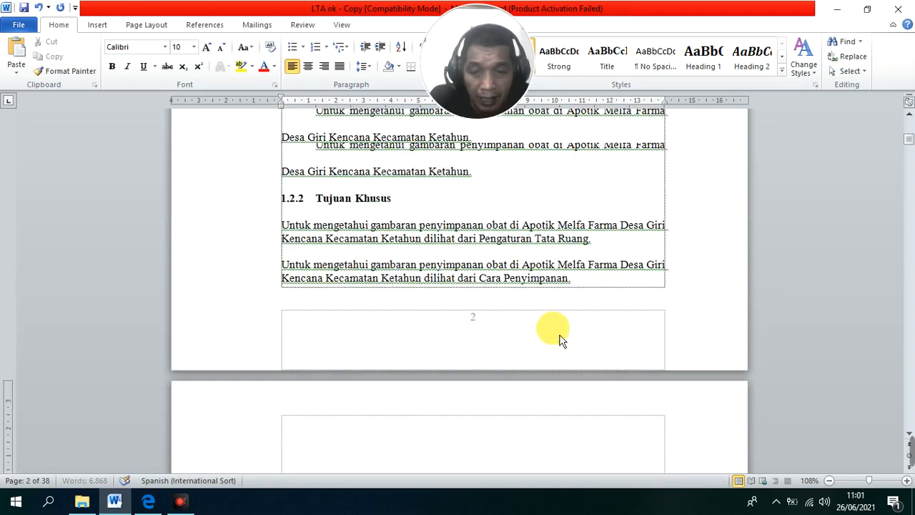
scroll(552, 332, down, 1)
scroll(552, 332, down, 2)
scroll(564, 374, up, 4)
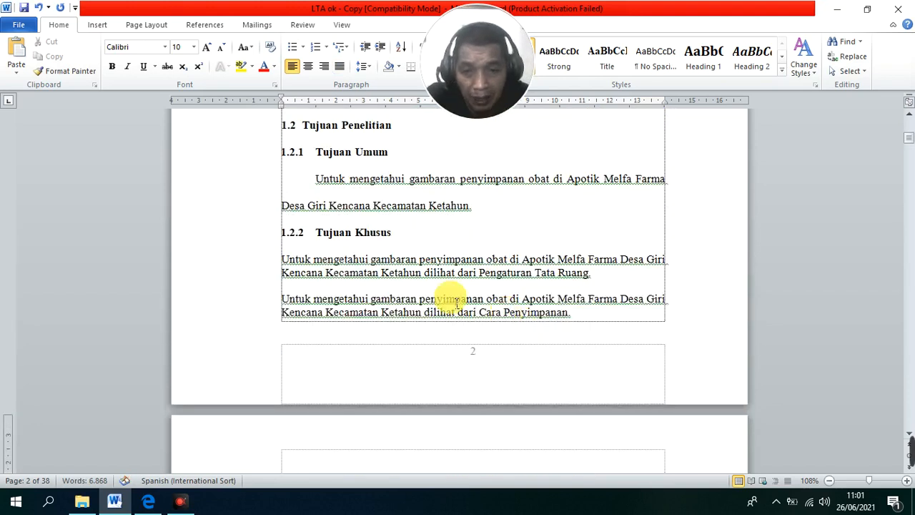
scroll(334, 286, down, 1)
drag(289, 228, 605, 311)
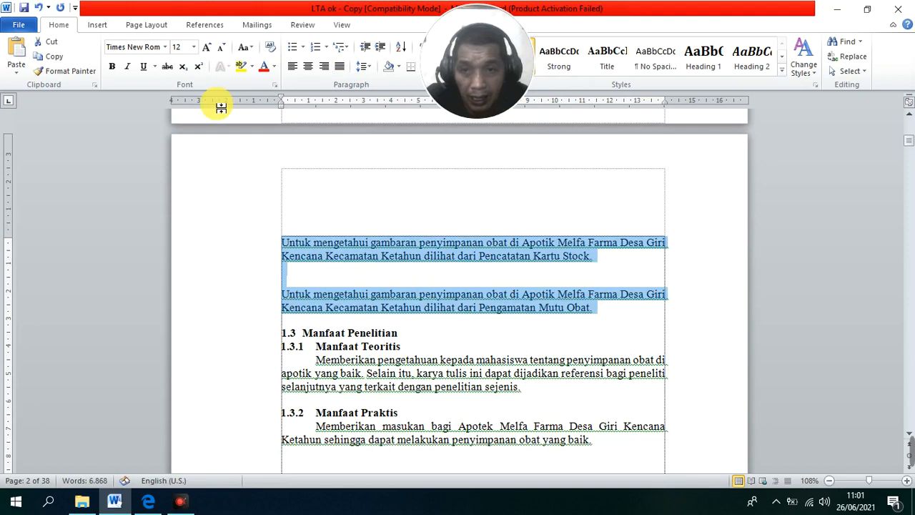
click(99, 26)
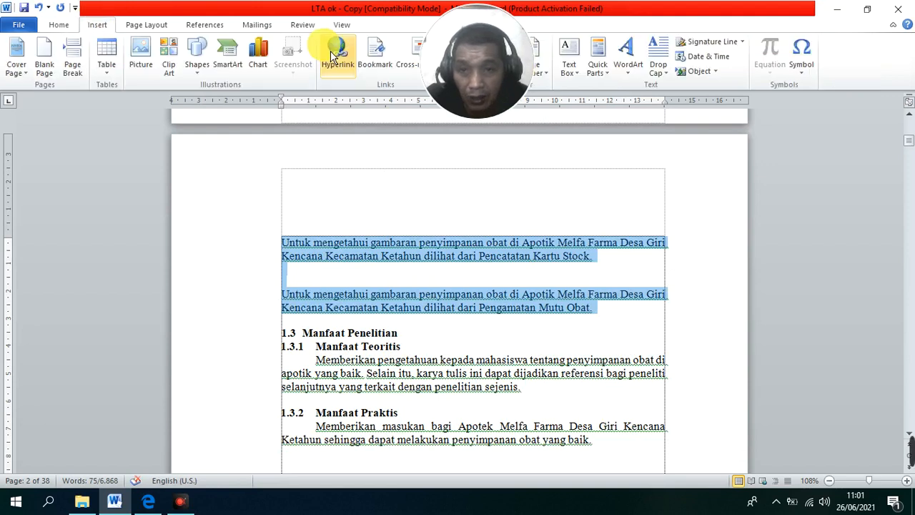
click(58, 25)
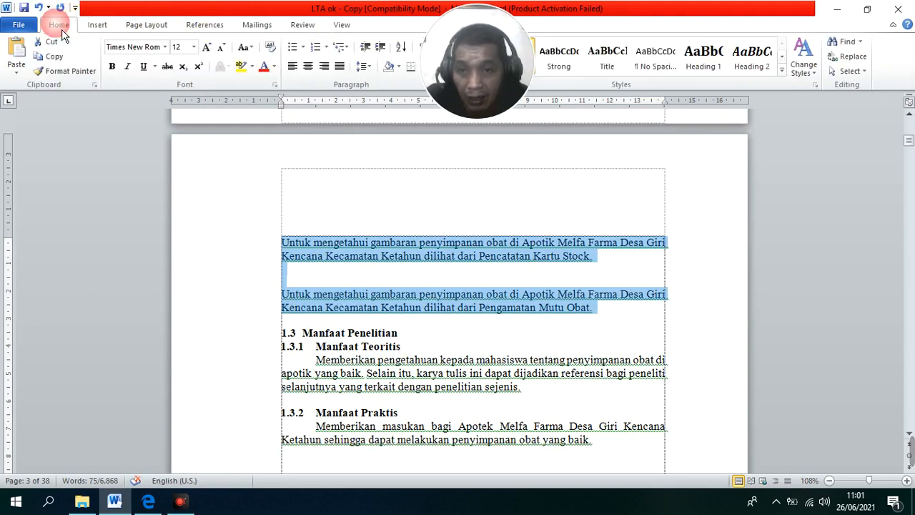
click(326, 47)
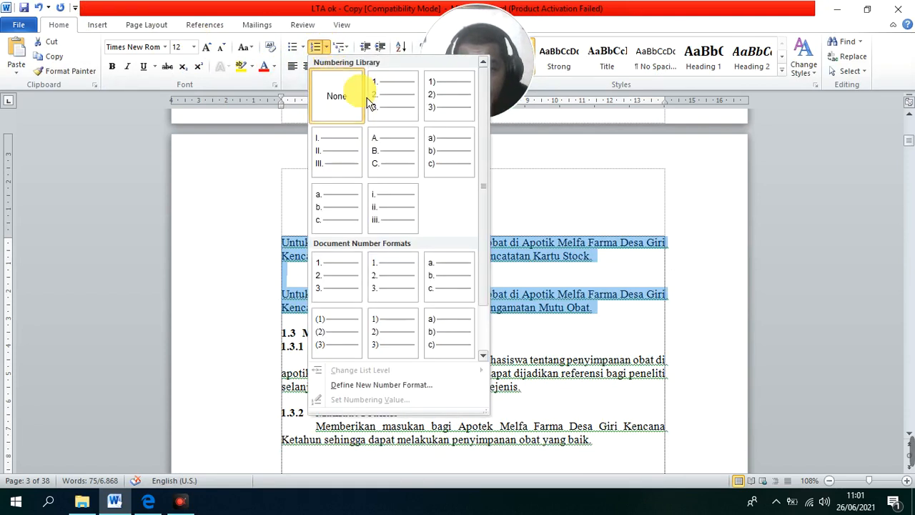
click(400, 112)
scroll(377, 320, up, 4)
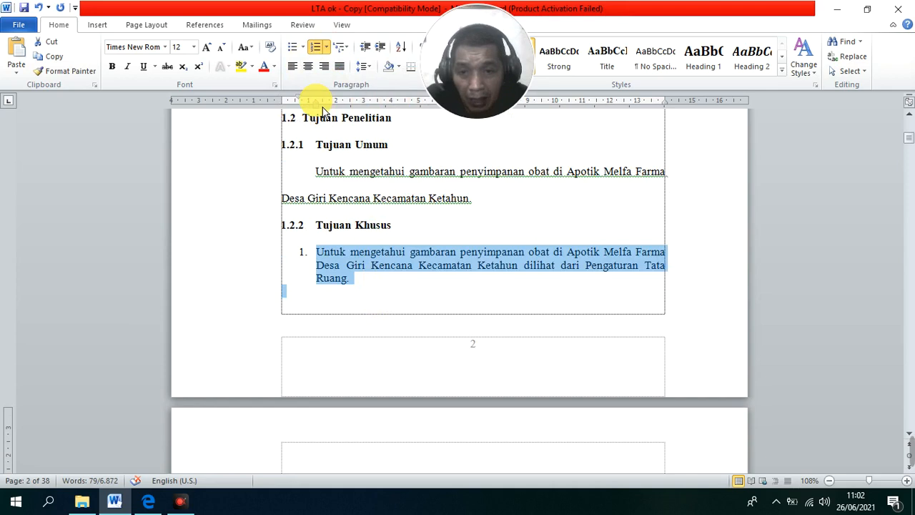
Indent the numbered objectives to about 1.25 cm and set the first objective's hanging indent to about 1.75 cm
mouse_move(323, 111)
mouse_down()
mouse_move(340, 118)
mouse_move(323, 107)
mouse_up()
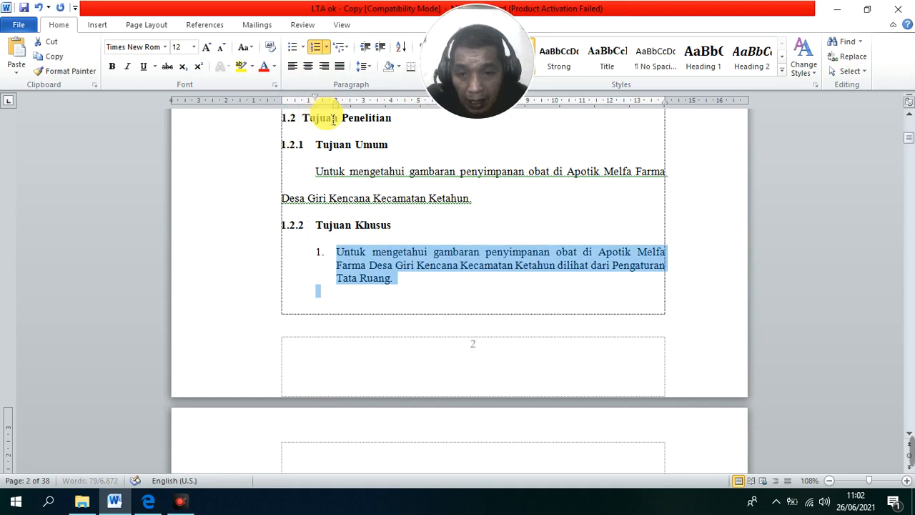
scroll(429, 226, down, 2)
scroll(421, 238, up, 2)
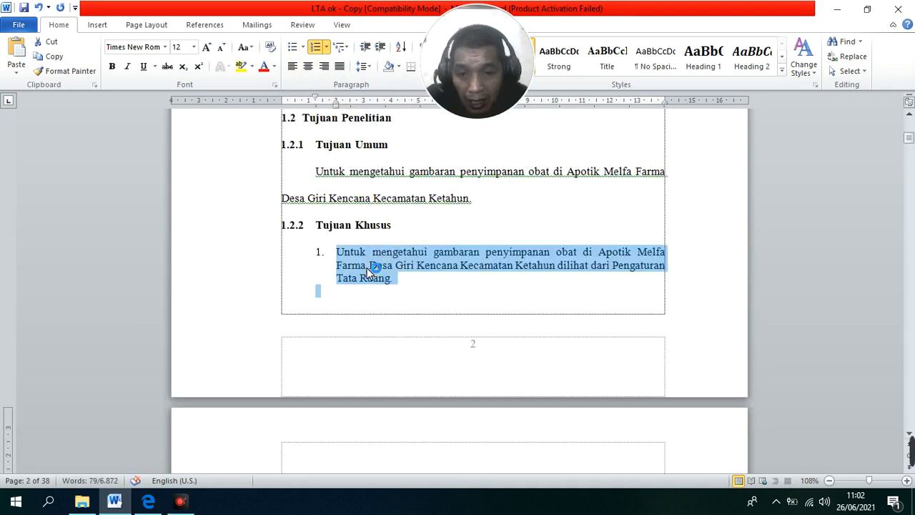
drag(419, 289, 336, 252)
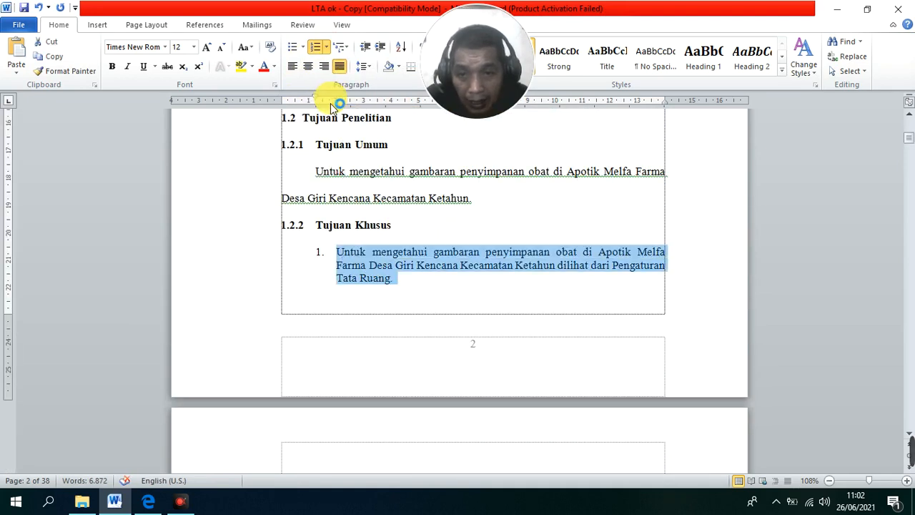
drag(337, 106, 329, 105)
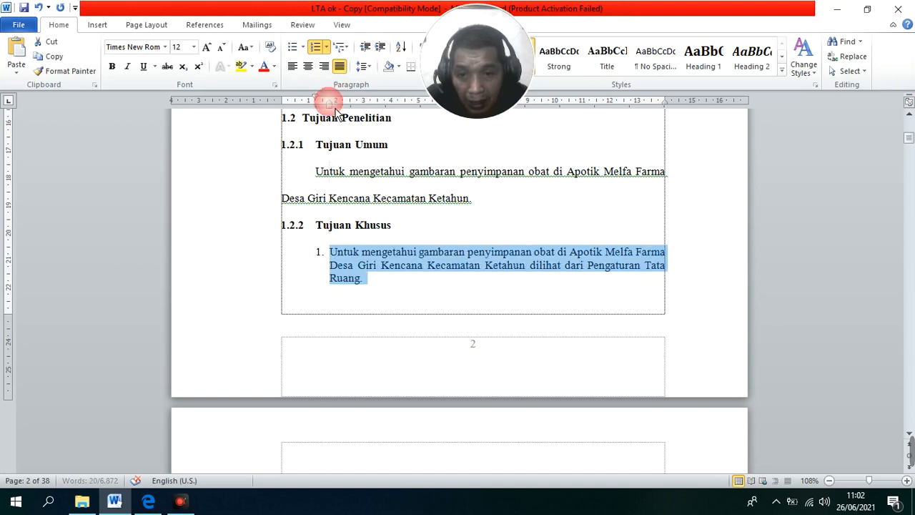
Set double line spacing for the first specific objective, the Pengaturan Tata Ruang item
click(393, 290)
drag(393, 289, 322, 248)
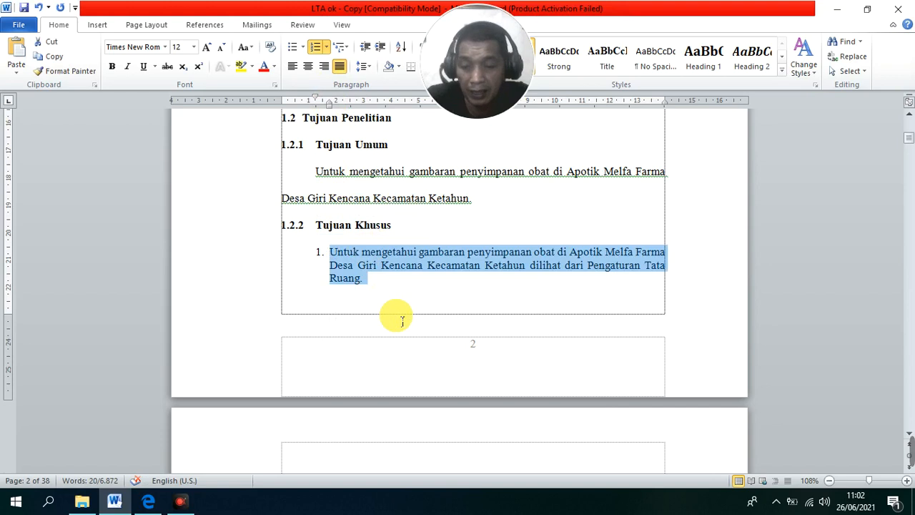
key(ctrl+2)
Copy the first objective's formatting with Format Painter to the remaining objectives, from Cara Penyimpanan through Pengamatan Mutu Obat
scroll(400, 293, down, 3)
click(358, 177)
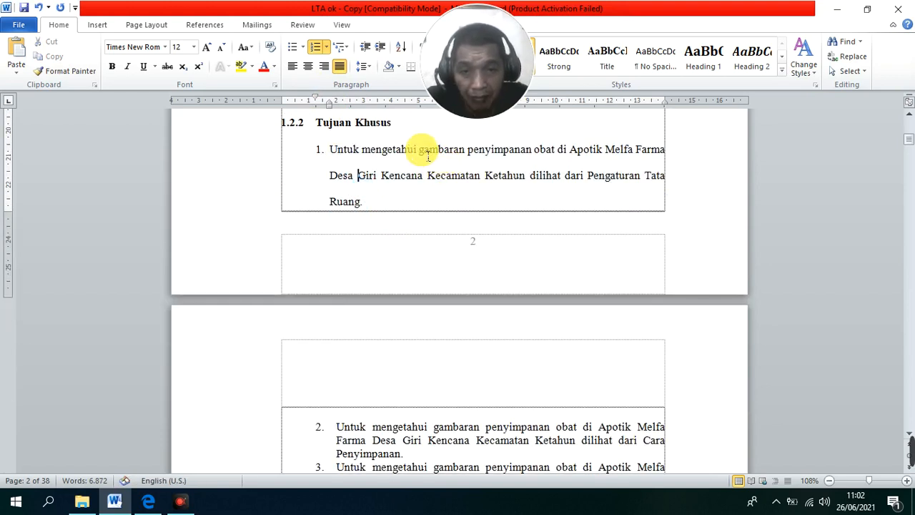
right_click(360, 175)
click(488, 165)
click(526, 176)
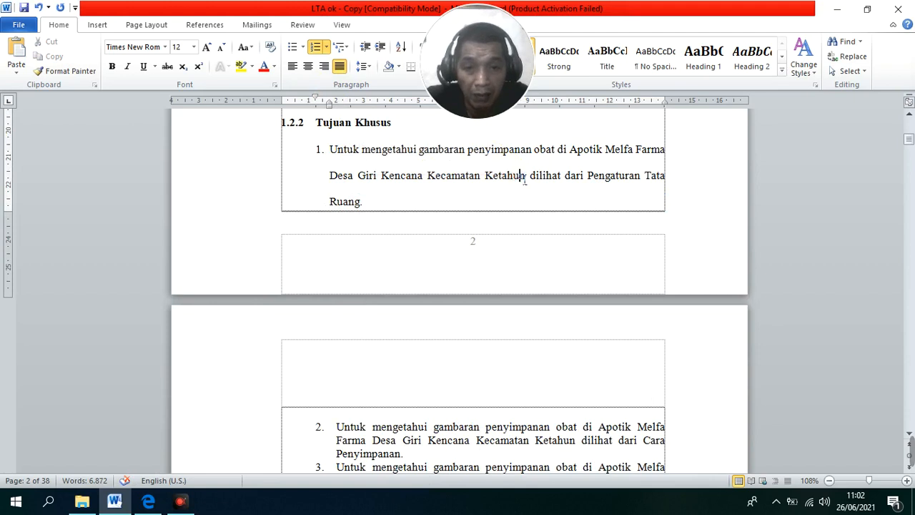
right_click(584, 186)
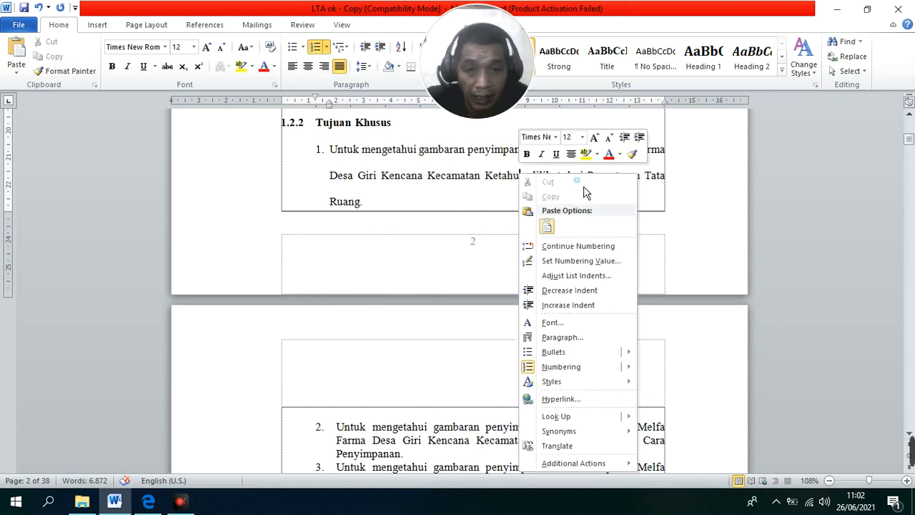
click(632, 152)
scroll(532, 245, down, 3)
scroll(532, 245, down, 2)
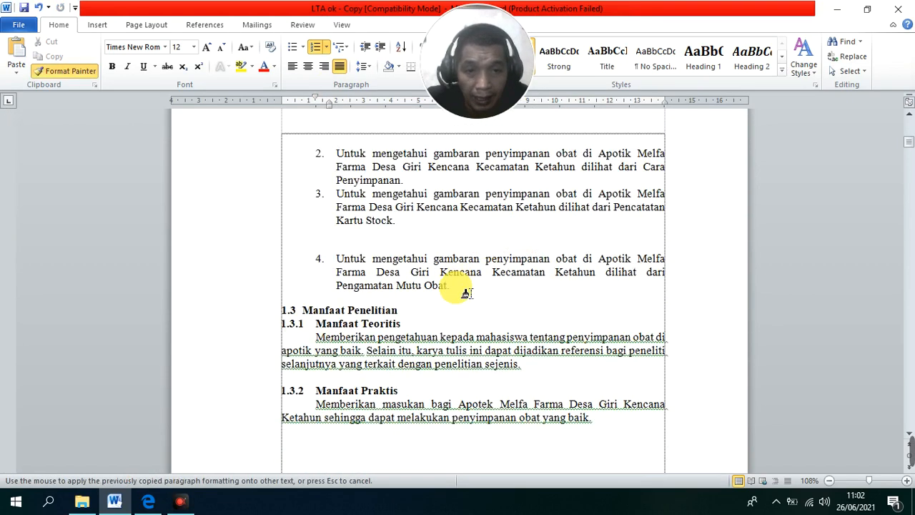
mouse_move(460, 286)
mouse_down()
mouse_move(347, 147)
mouse_move(341, 153)
mouse_up()
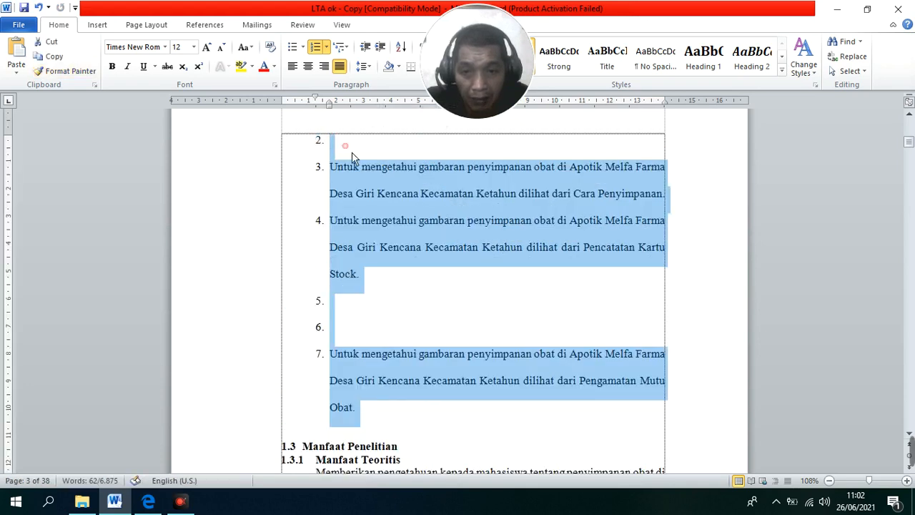
Delete the empty list items above the Cara Penyimpanan objective and below the Pencatatan Kartu Stock objective
click(359, 170)
scroll(370, 179, up, 1)
key(Delete)
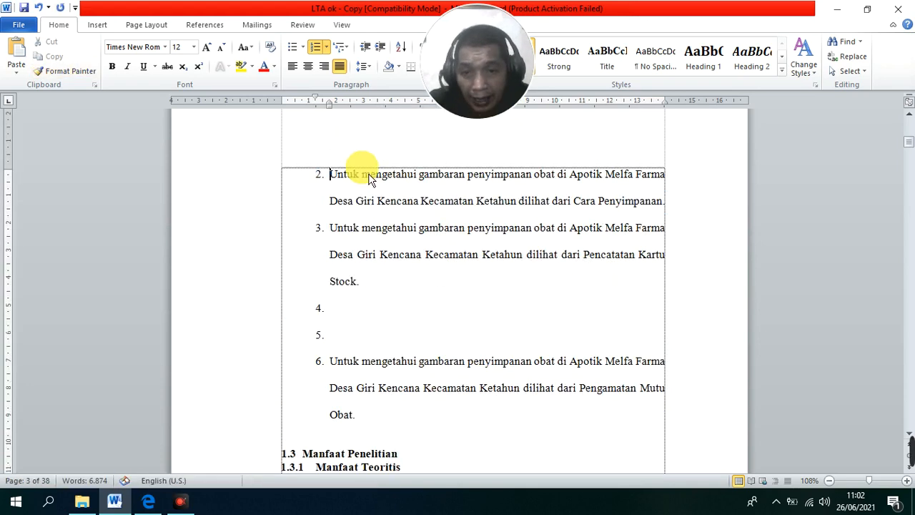
click(365, 312)
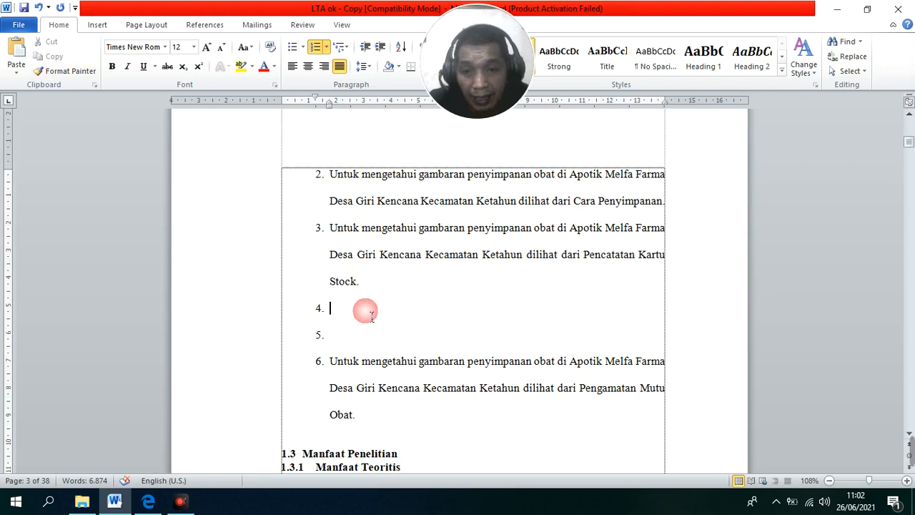
key(Delete)
key(Delete)
Remove the numbering and indent from the first specific objective and set it to single line spacing
scroll(386, 301, up, 10)
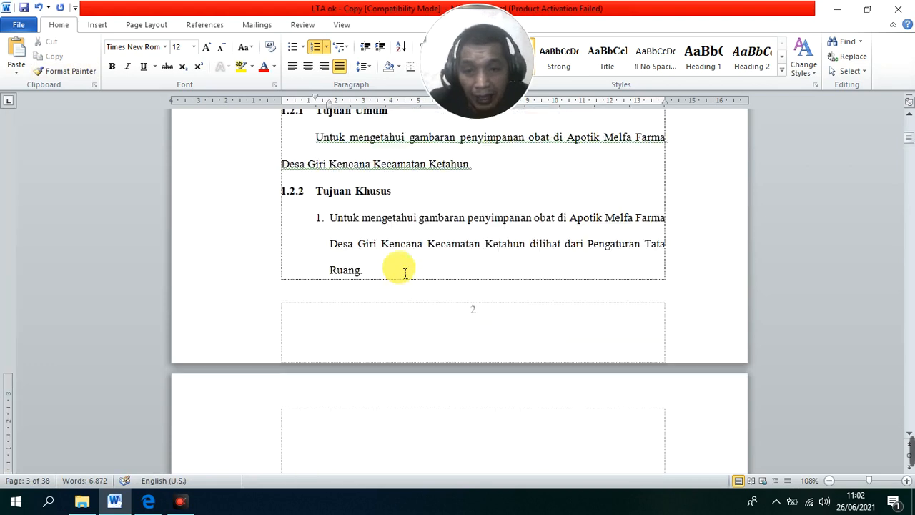
scroll(405, 270, down, 3)
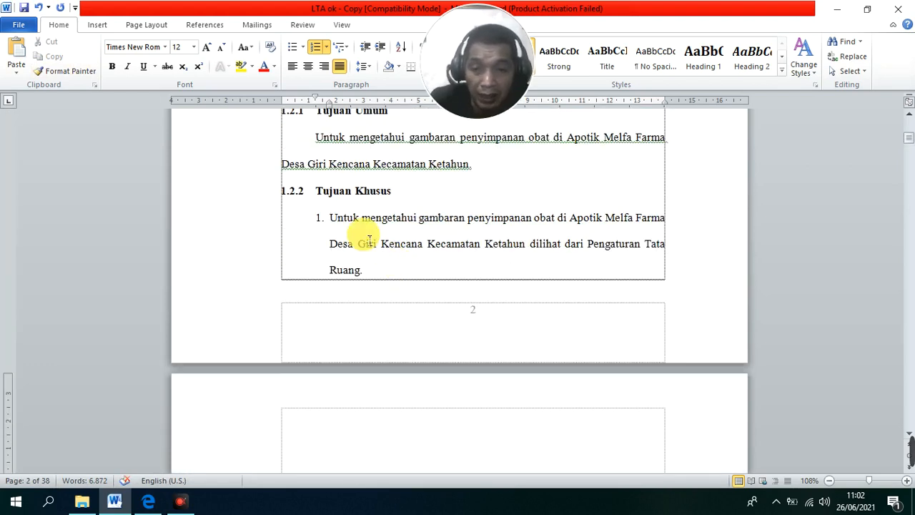
click(340, 224)
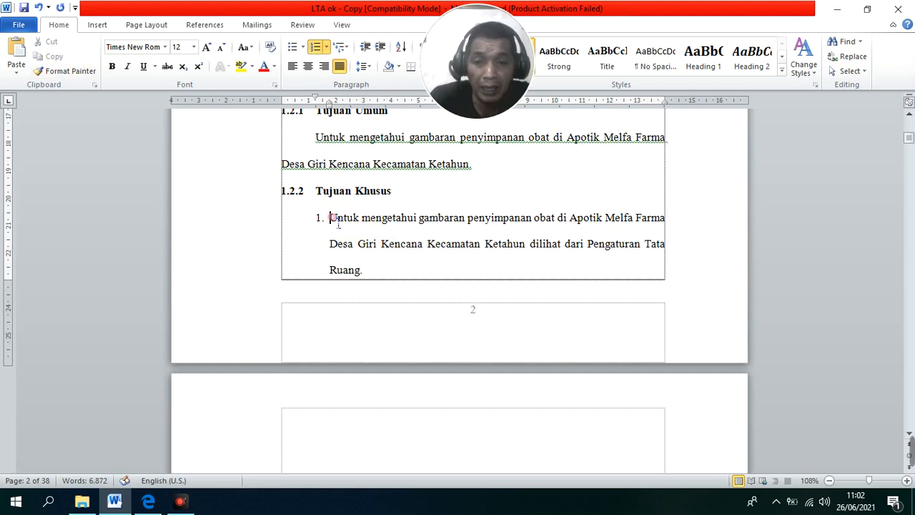
key(BackSpace)
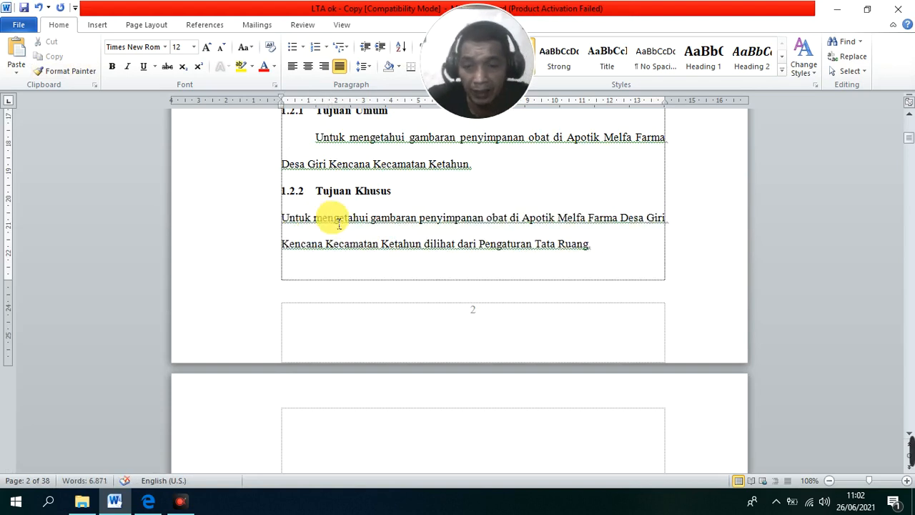
key(ctrl+1)
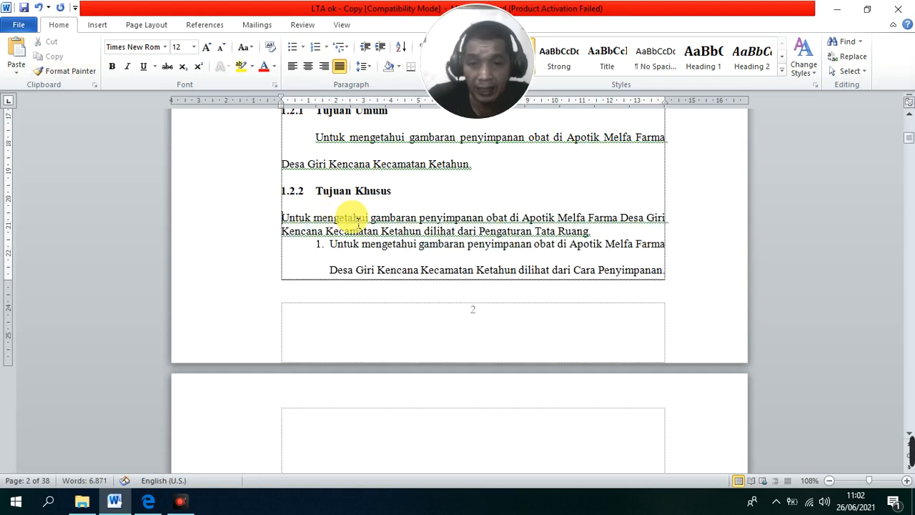
Copy the first objective's unnumbered, single-spaced formatting with Format Painter to the other three objectives
right_click(451, 220)
click(472, 204)
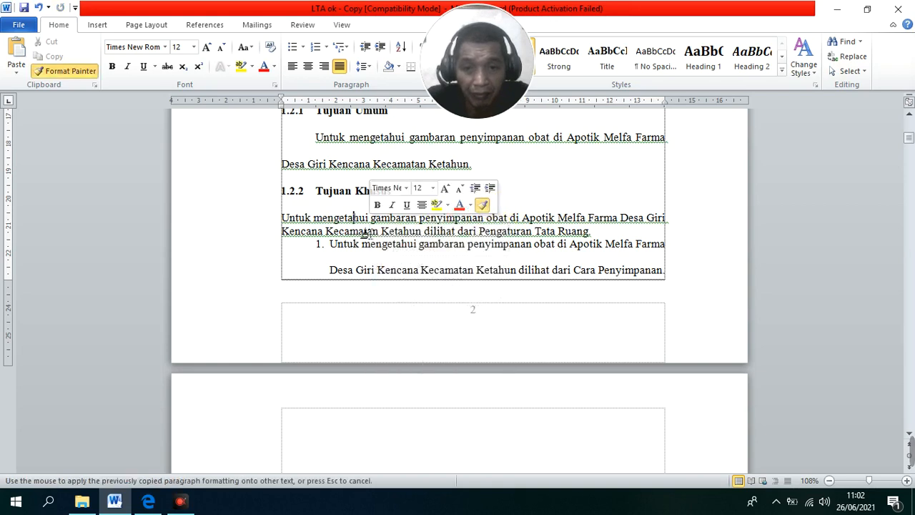
mouse_move(326, 231)
mouse_down()
mouse_move(450, 439)
mouse_move(485, 384)
mouse_up()
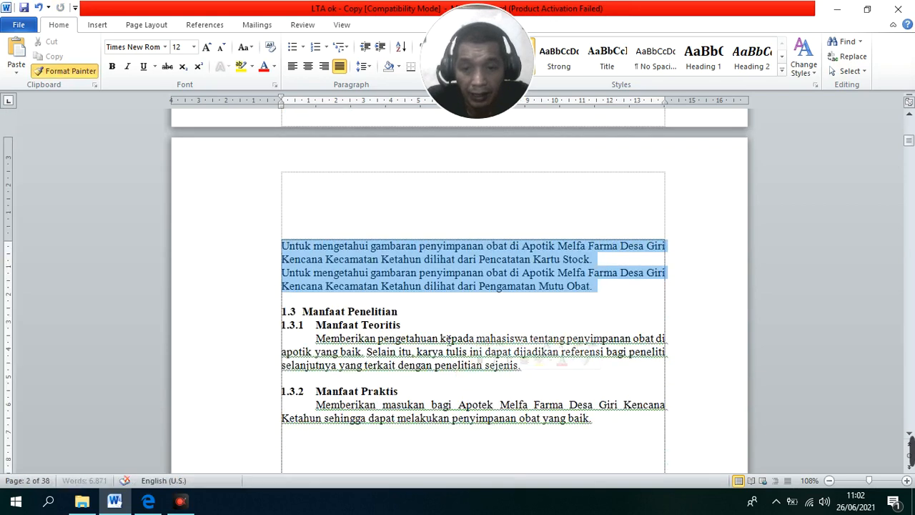
Number the first specific objective "1." with the number indented about 1.25 cm, and add a blank line below it
scroll(409, 299, up, 5)
scroll(409, 299, up, 2)
click(285, 266)
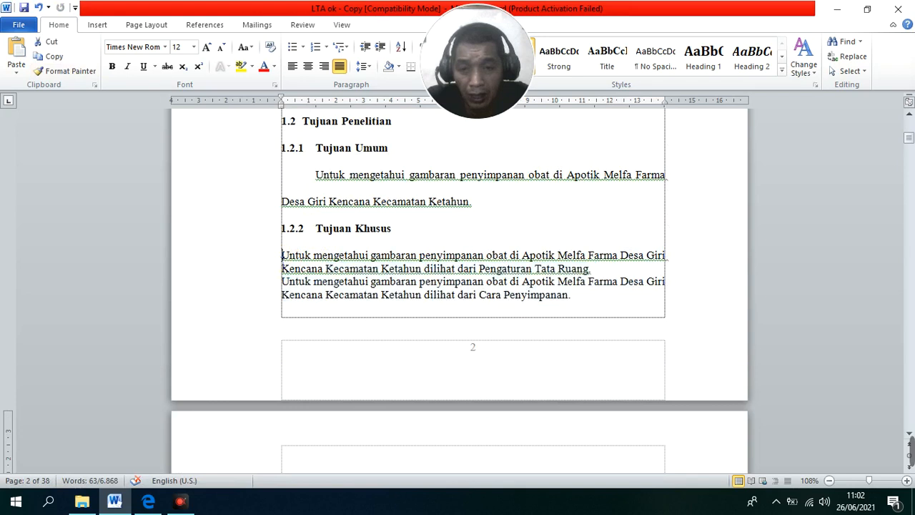
text(1.)
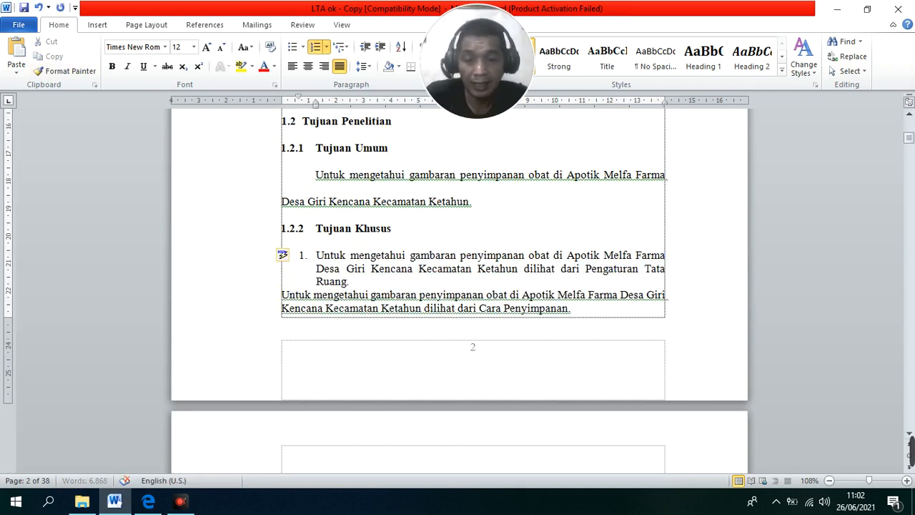
key(BackSpace)
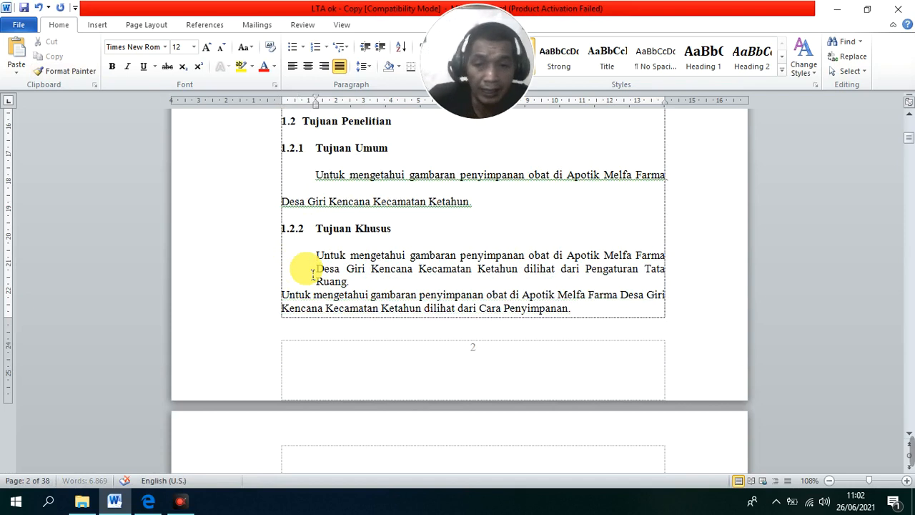
key(ctrl+z)
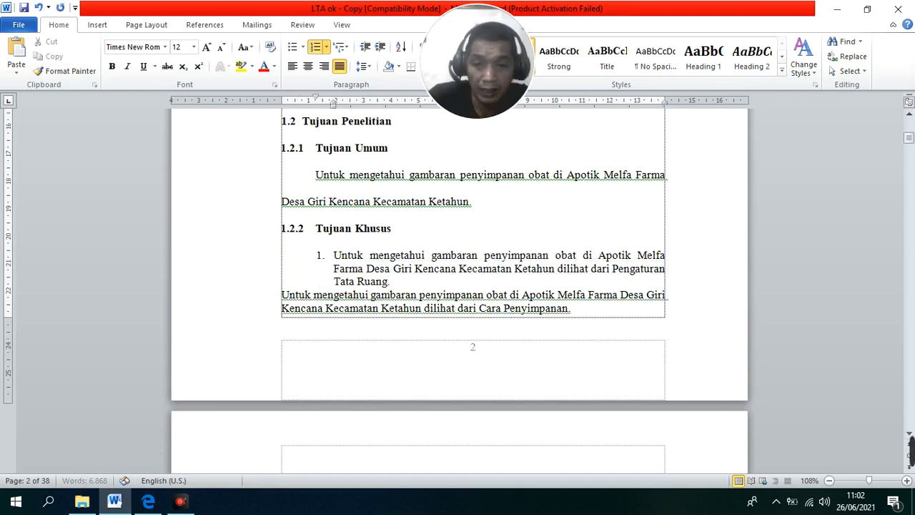
click(463, 283)
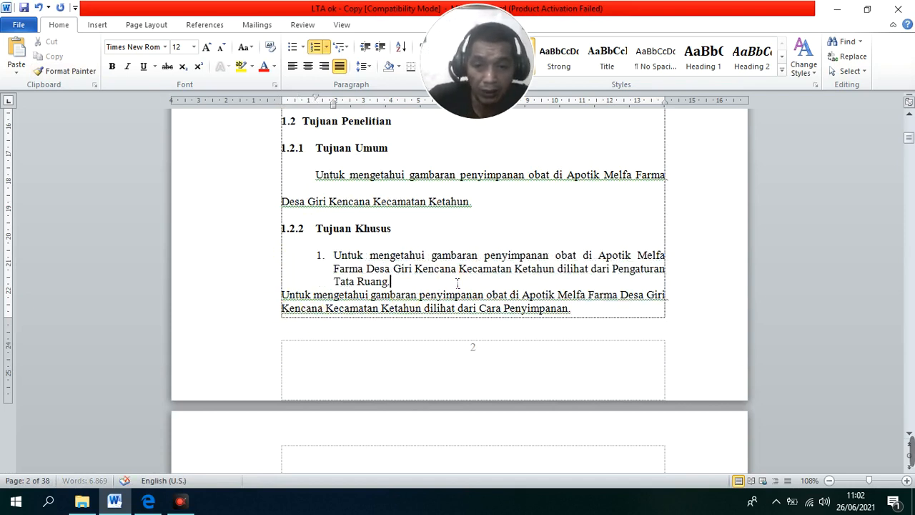
key(ctrl+z)
scroll(450, 292, down, 2)
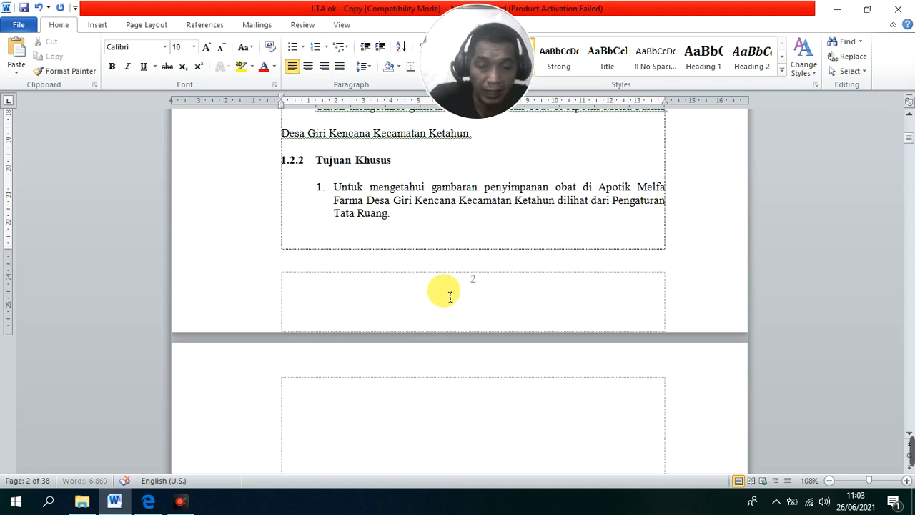
Format the list number of the first specific objective in Times New Roman, size 12, and set that objective to double line spacing
scroll(450, 292, up, 1)
click(334, 187)
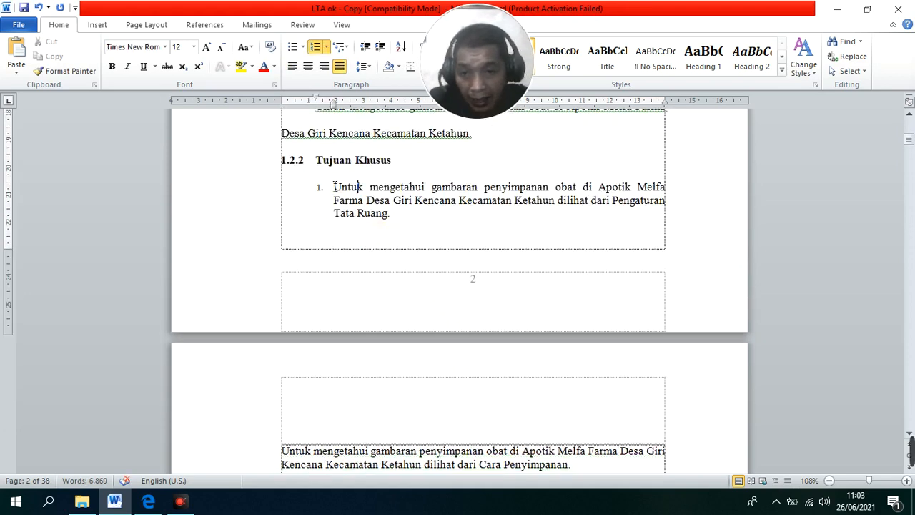
click(321, 187)
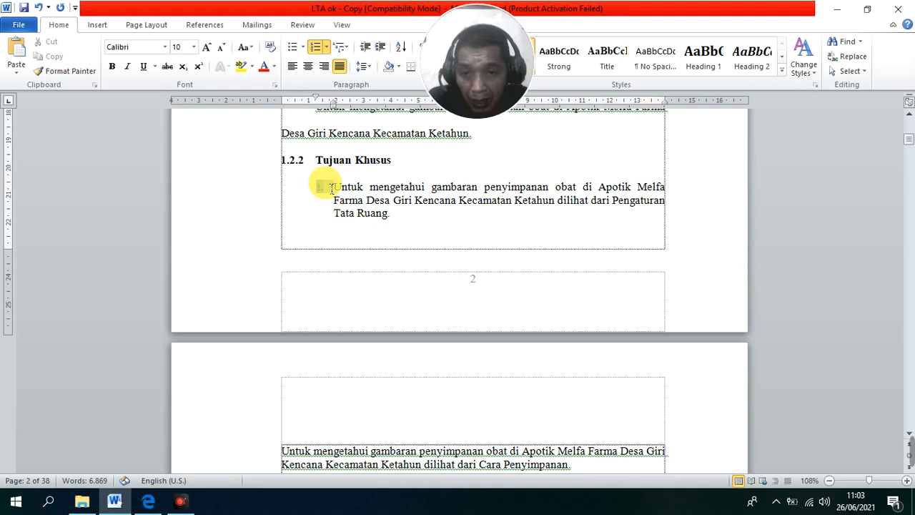
right_click(325, 186)
click(360, 147)
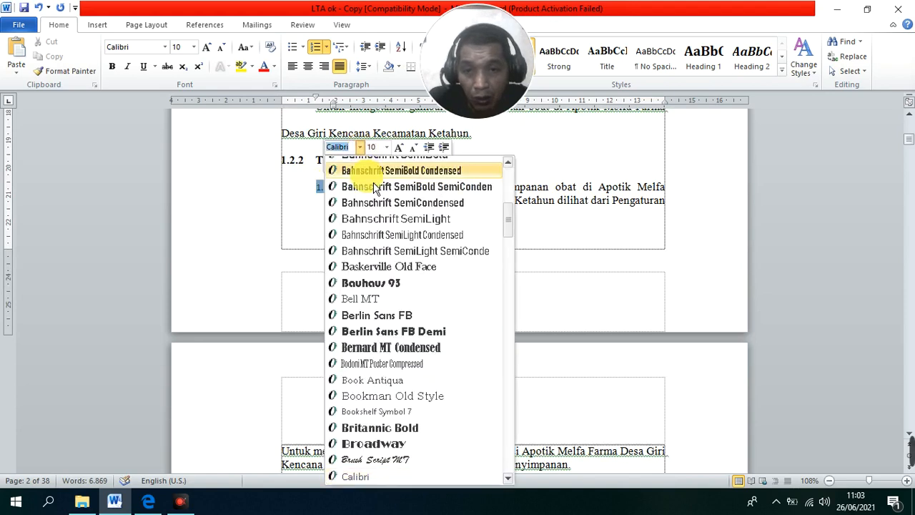
scroll(396, 236, up, 4)
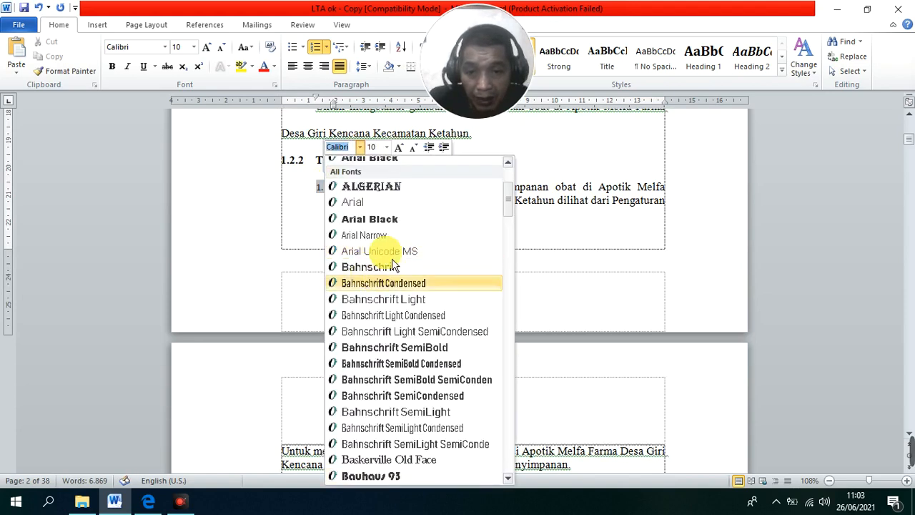
scroll(415, 230, up, 3)
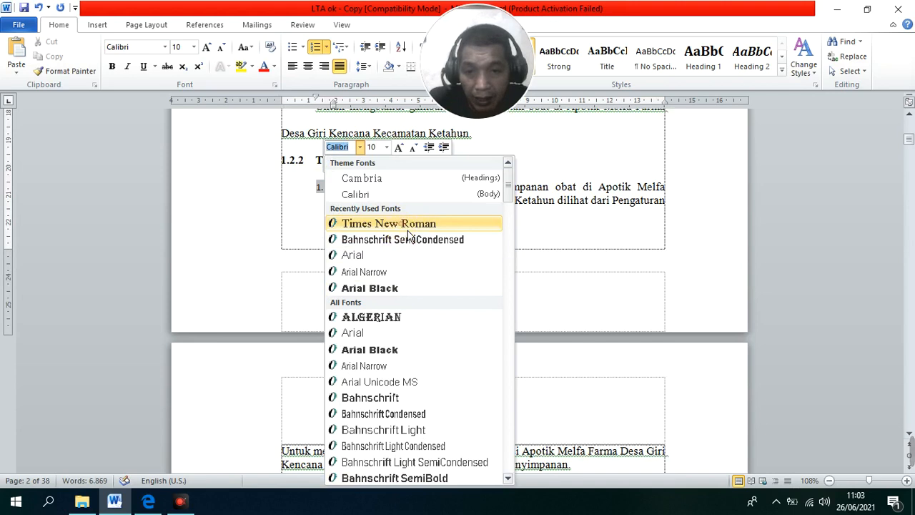
click(401, 223)
click(387, 148)
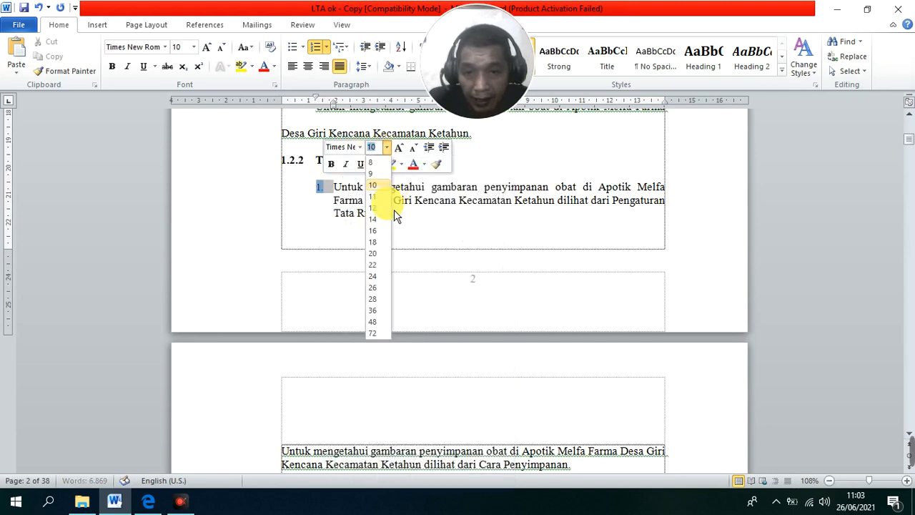
click(373, 207)
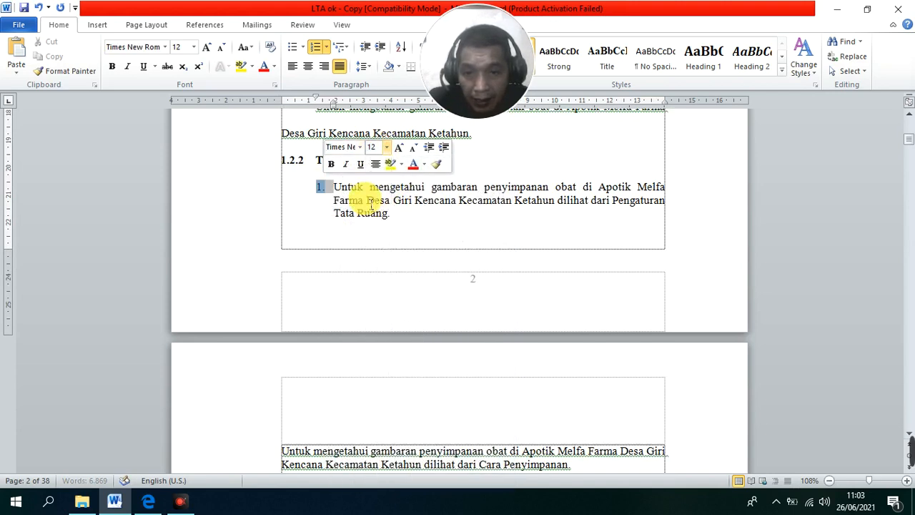
click(365, 201)
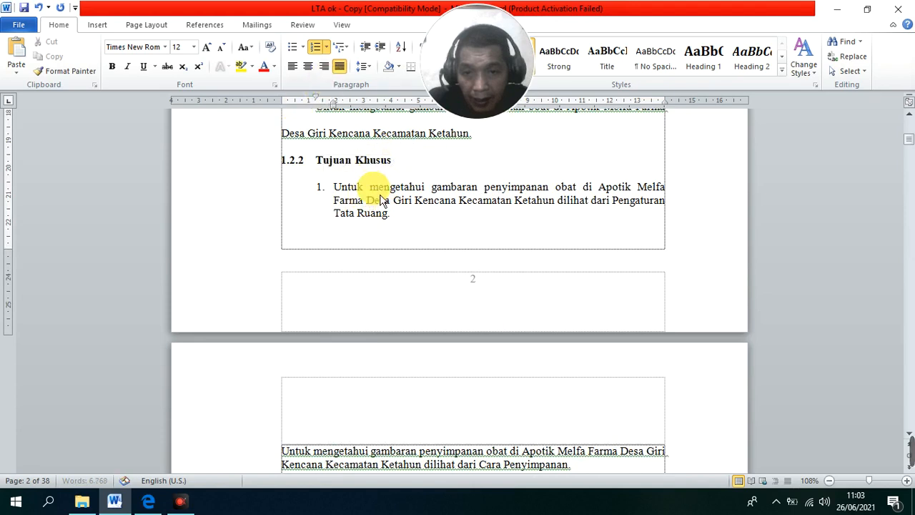
key(ctrl+2)
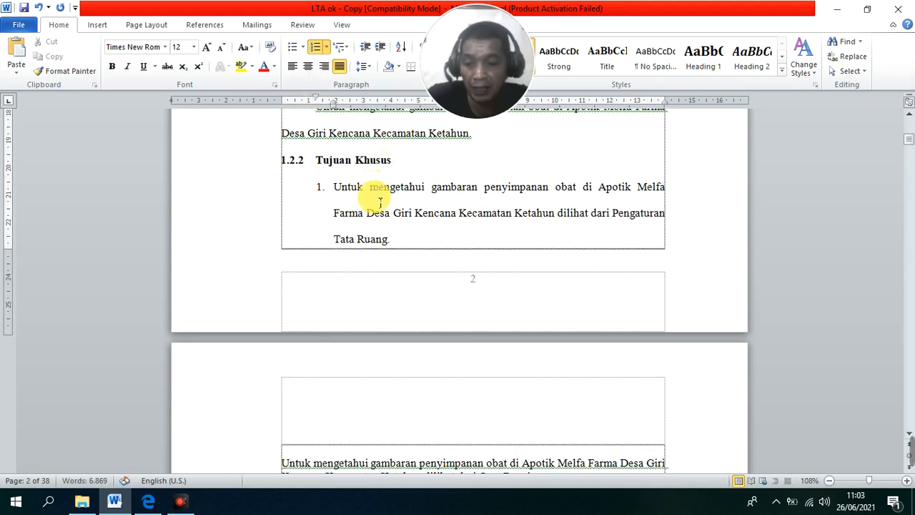
Copy the first objective's numbered, double-spaced formatting to the other three objectives with Format Painter, and delete the empty list item above them
click(382, 204)
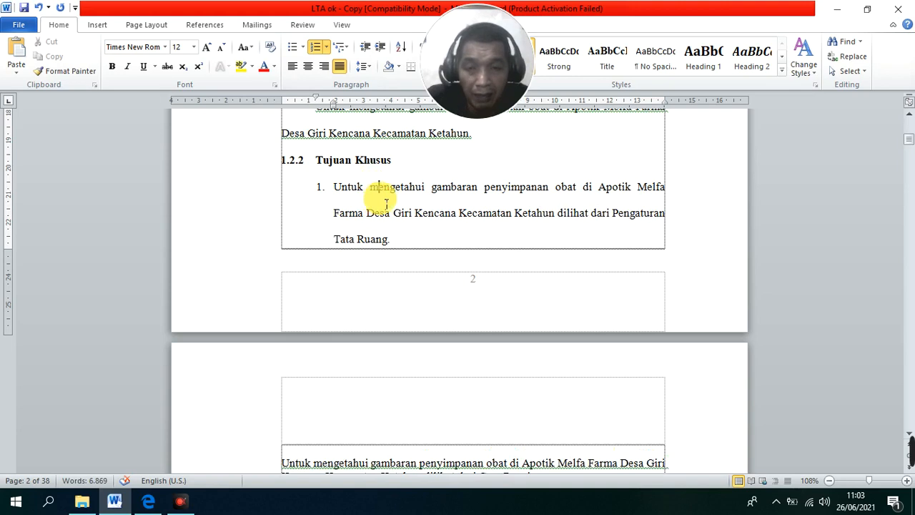
right_click(392, 203)
click(492, 169)
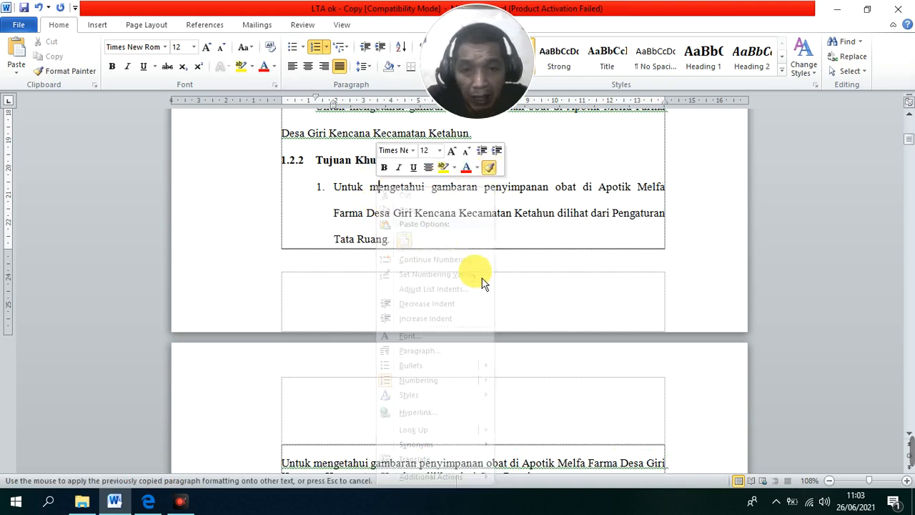
scroll(480, 279, down, 6)
mouse_move(620, 295)
mouse_down()
mouse_move(293, 200)
mouse_move(303, 209)
mouse_up()
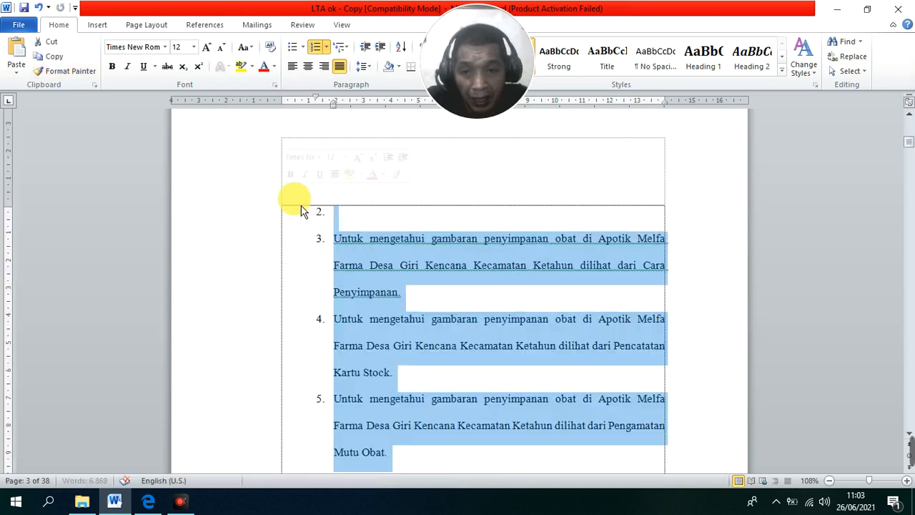
click(398, 222)
key(Delete)
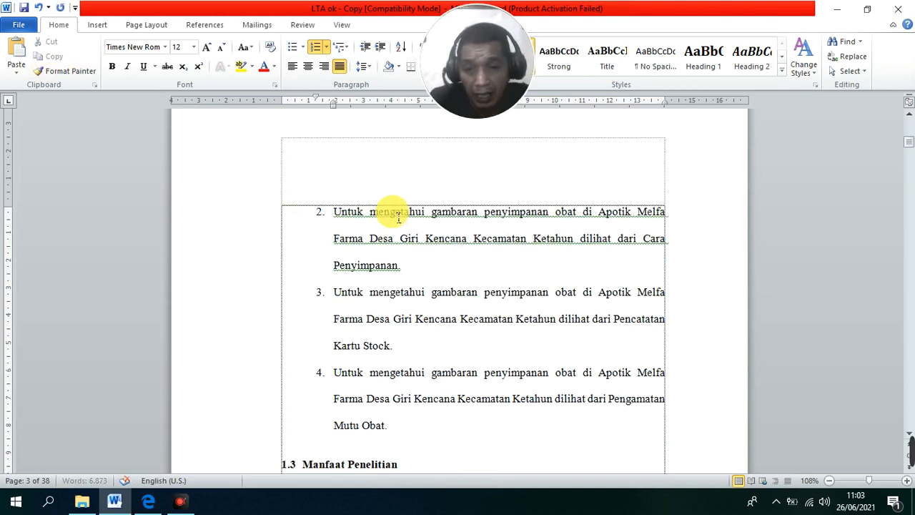
Set the Manfaat Penelitian section to double line spacing and delete the blank lines above the Manfaat Penelitian and Manfaat Praktis headings
scroll(390, 218, down, 5)
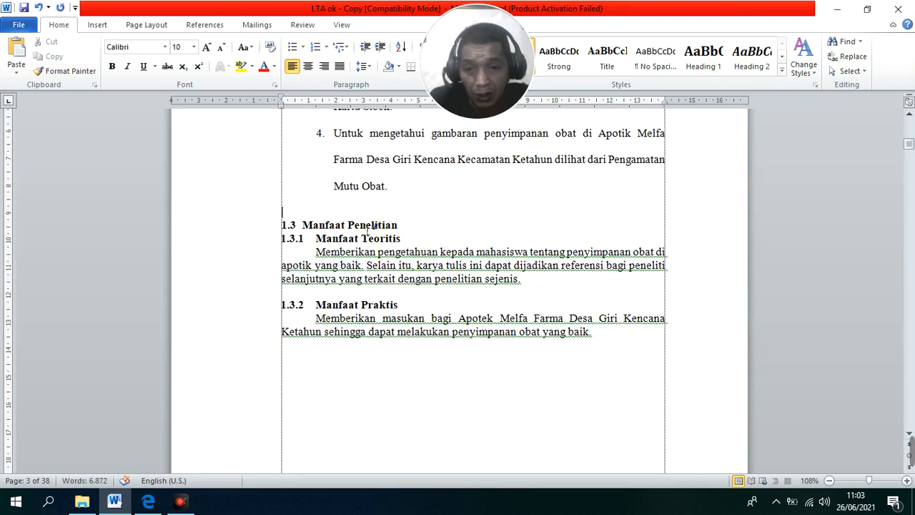
drag(284, 213, 374, 343)
key(ctrl+2)
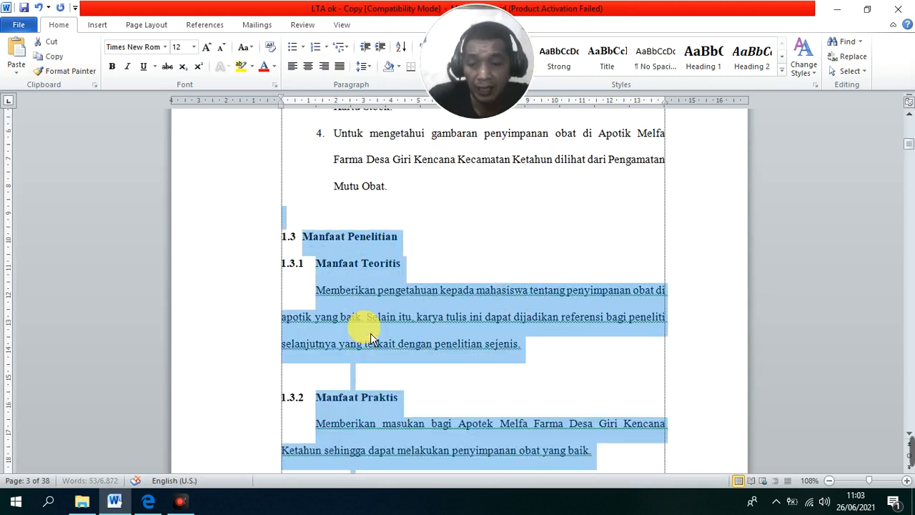
click(370, 212)
key(Delete)
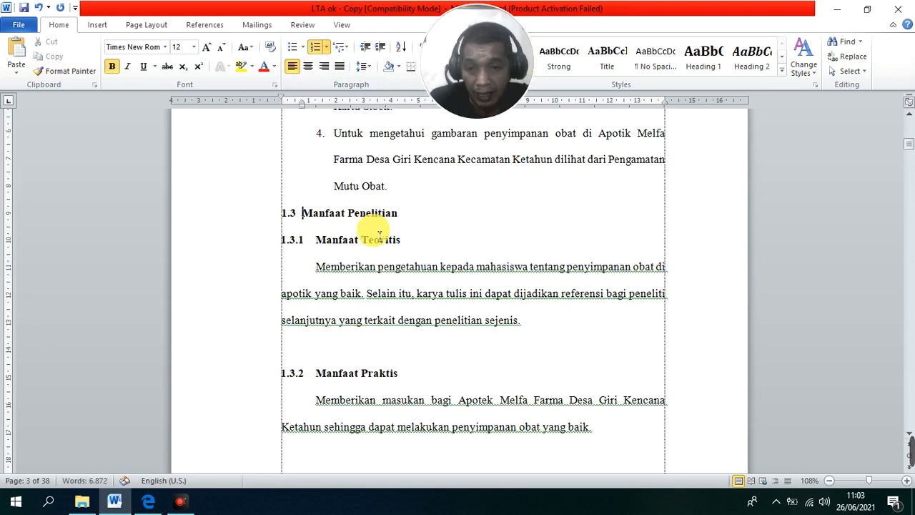
scroll(361, 240, down, 3)
click(346, 243)
key(Delete)
Review the line spacing and numbering from the Tujuan Penelitian section through the Manfaat Penelitian section
scroll(364, 250, up, 2)
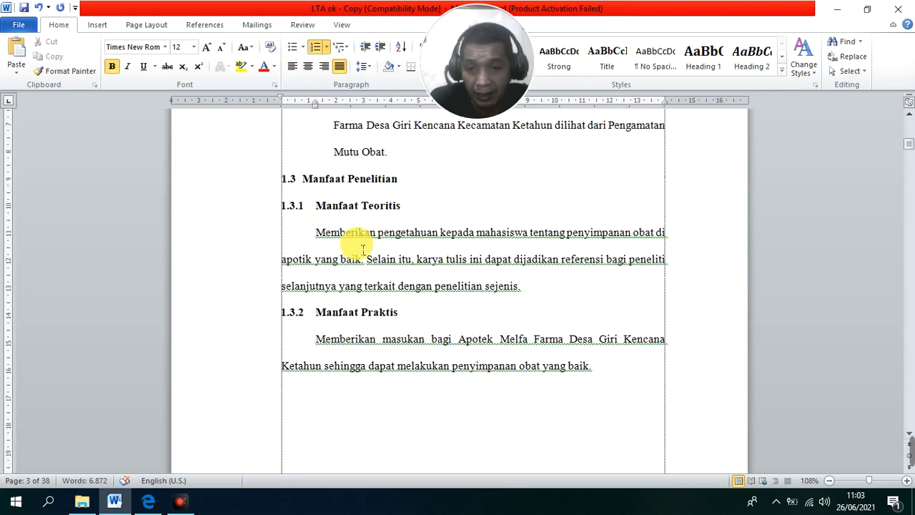
scroll(363, 260, down, 2)
scroll(429, 284, up, 7)
scroll(429, 284, up, 6)
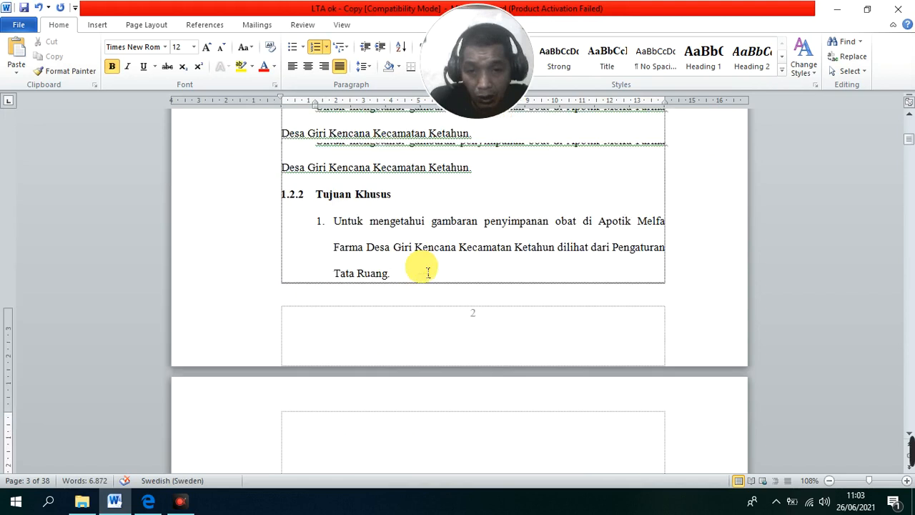
scroll(430, 286, down, 4)
scroll(431, 292, up, 3)
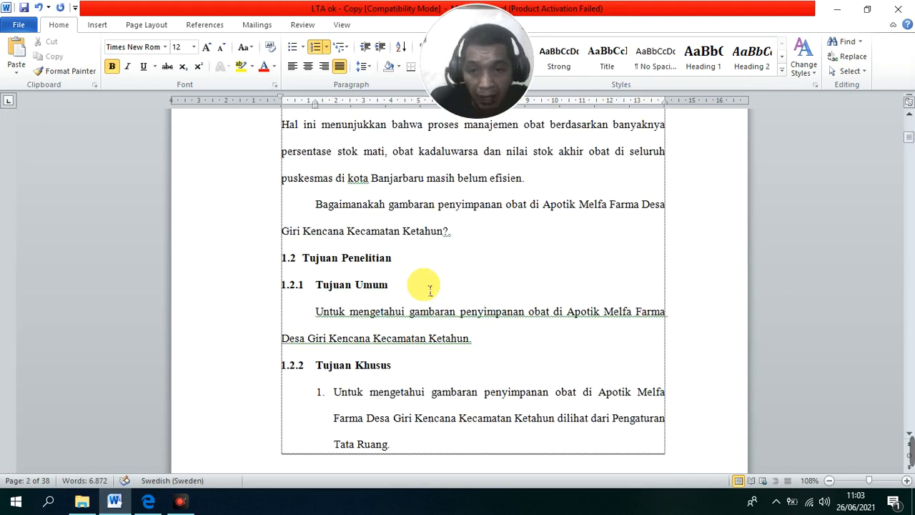
scroll(399, 272, down, 12)
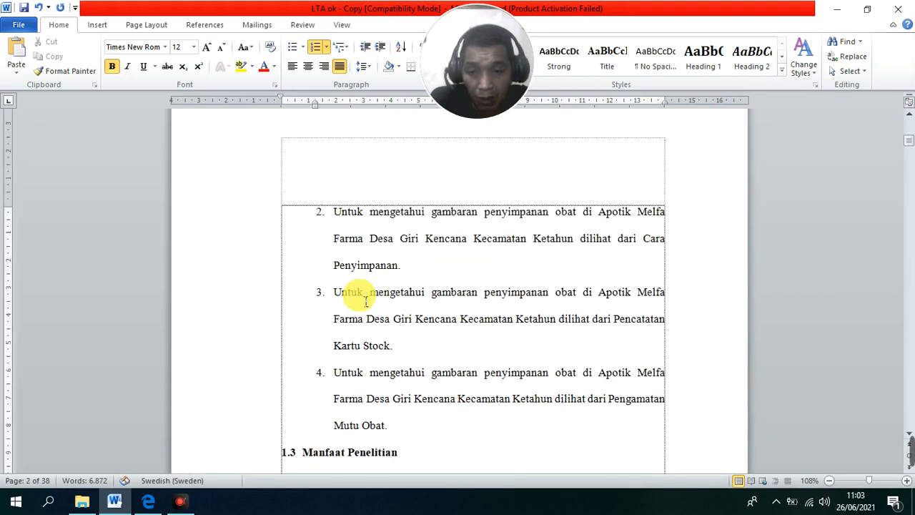
Replace the automatic number of the Manfaat Penelitian heading with a manually entered "2.1" and add a blank line below the heading
scroll(339, 298, down, 2)
click(302, 179)
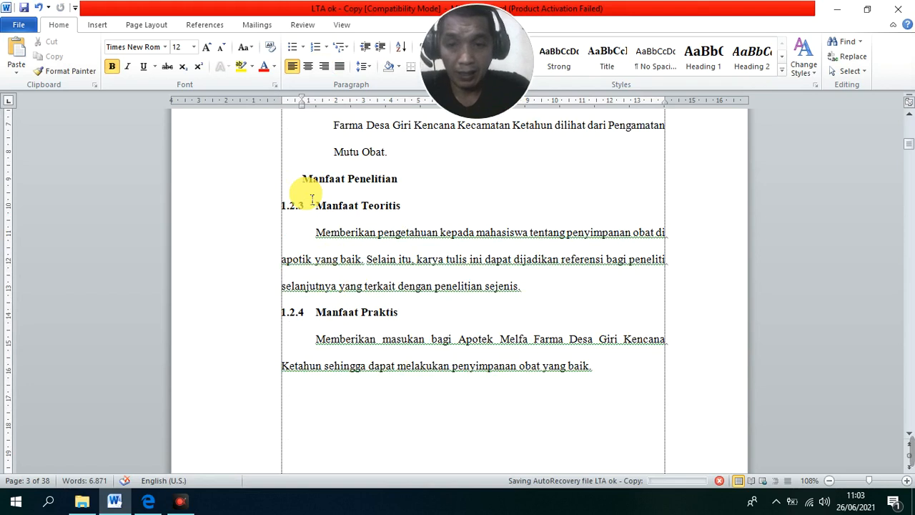
text(2.)
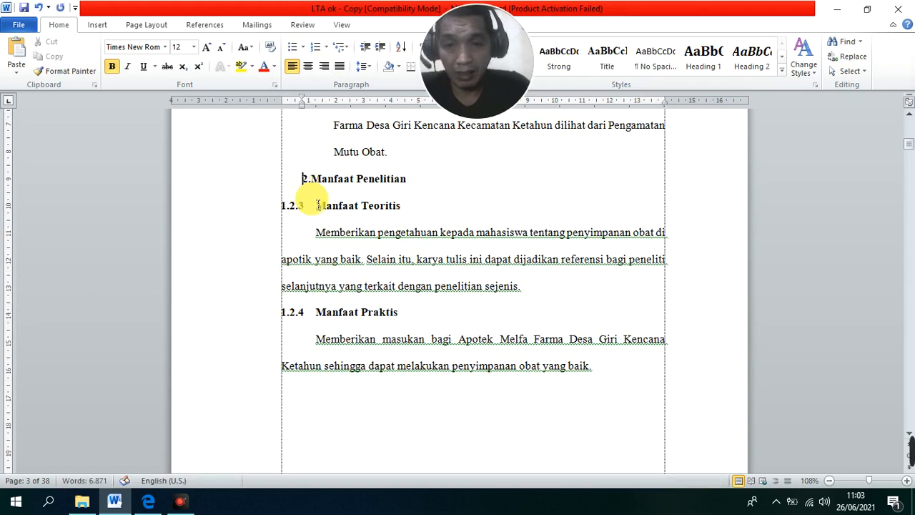
text(1)
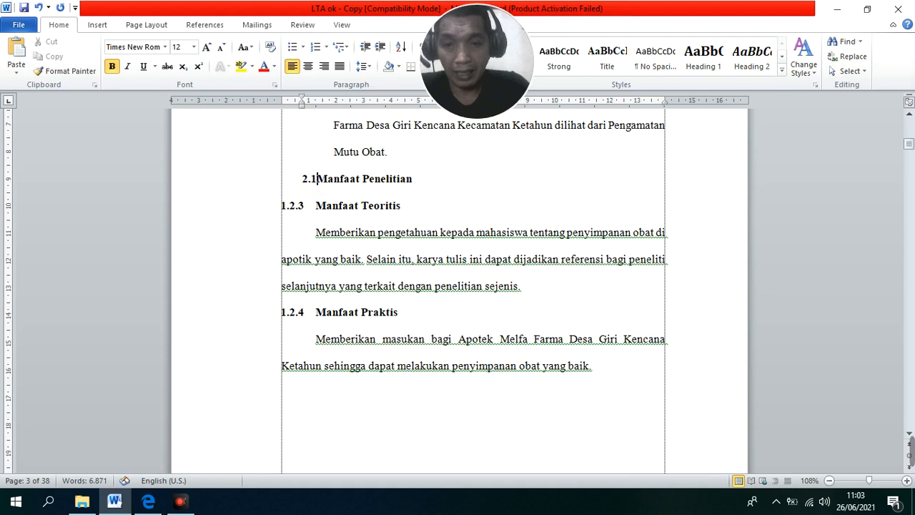
click(450, 189)
key(Return)
click(423, 187)
click(321, 179)
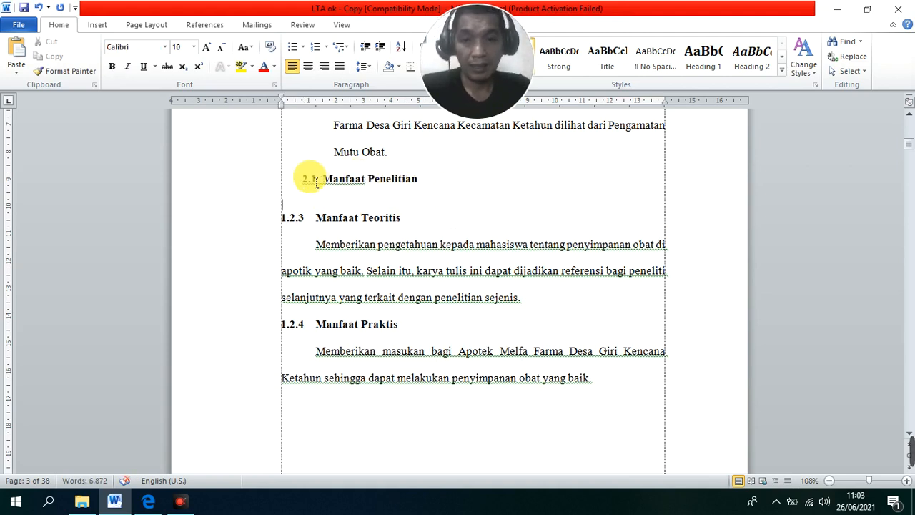
Delete the manual number from the Manfaat Penelitian heading and have its blank line above the heading instead of below
key(BackSpace)
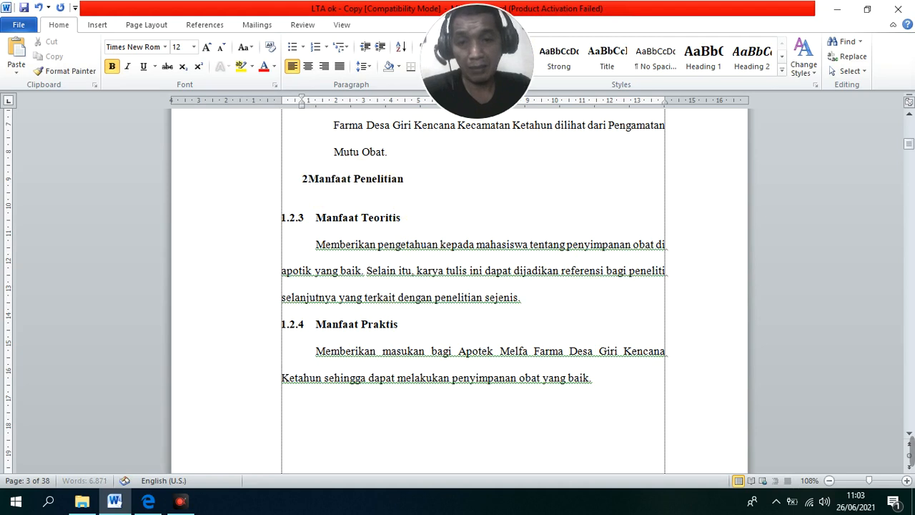
key(BackSpace)
key(Return)
click(323, 208)
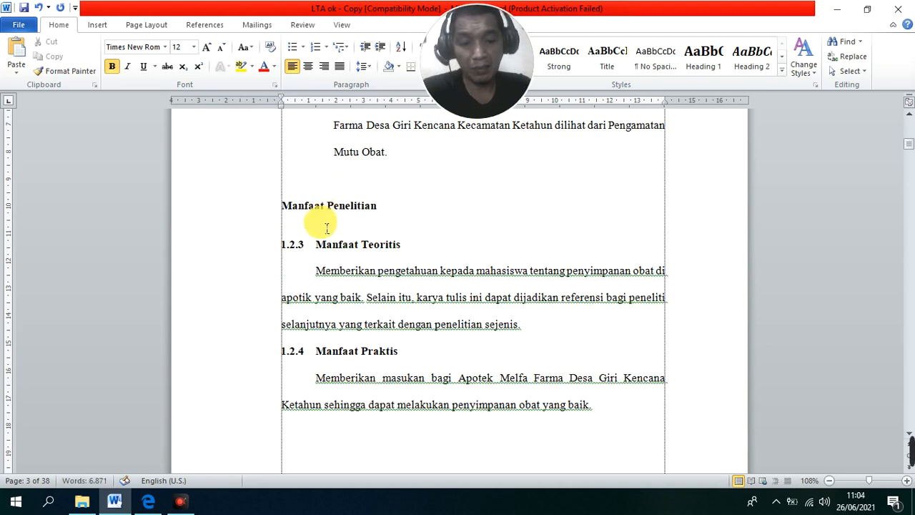
click(322, 233)
Copy the Tujuan Penelitian heading's numbered formatting to the Manfaat Penelitian heading with Format Painter, and delete the empty numbered line above it
scroll(348, 198, up, 10)
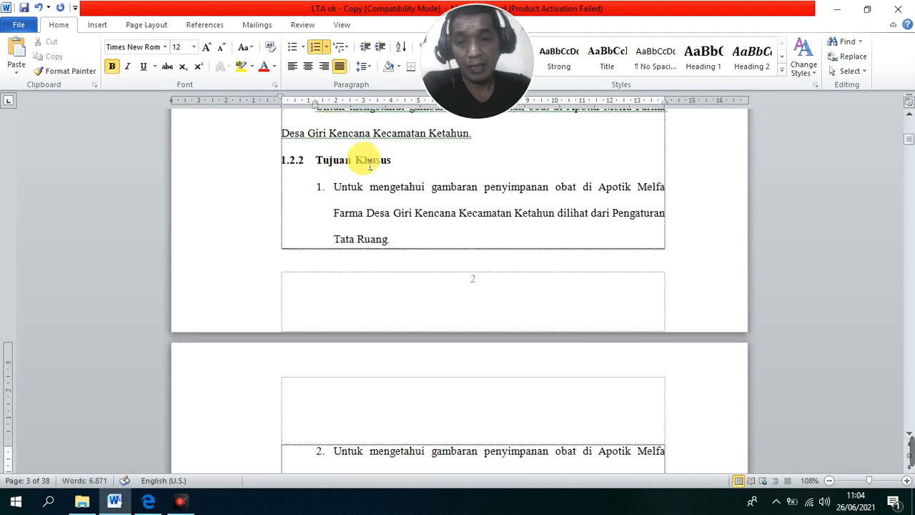
scroll(336, 167, up, 3)
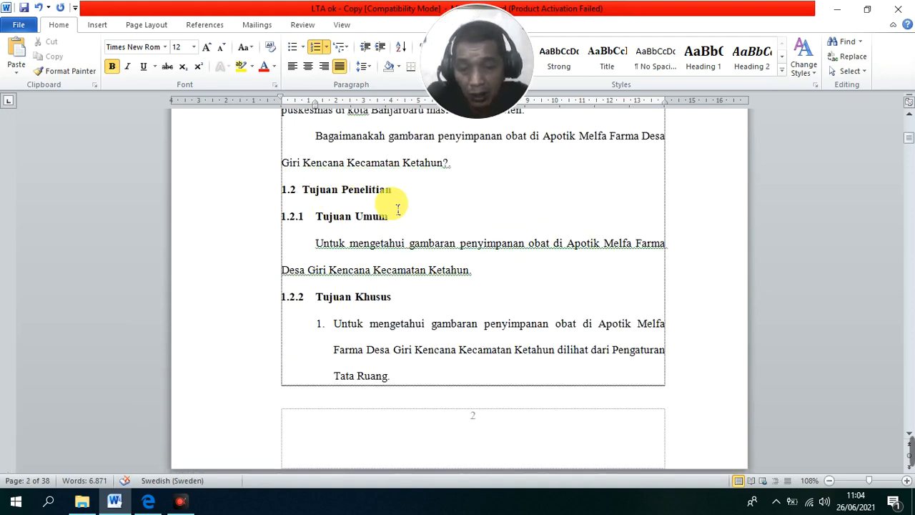
click(362, 186)
scroll(357, 215, up, 5)
scroll(356, 220, down, 4)
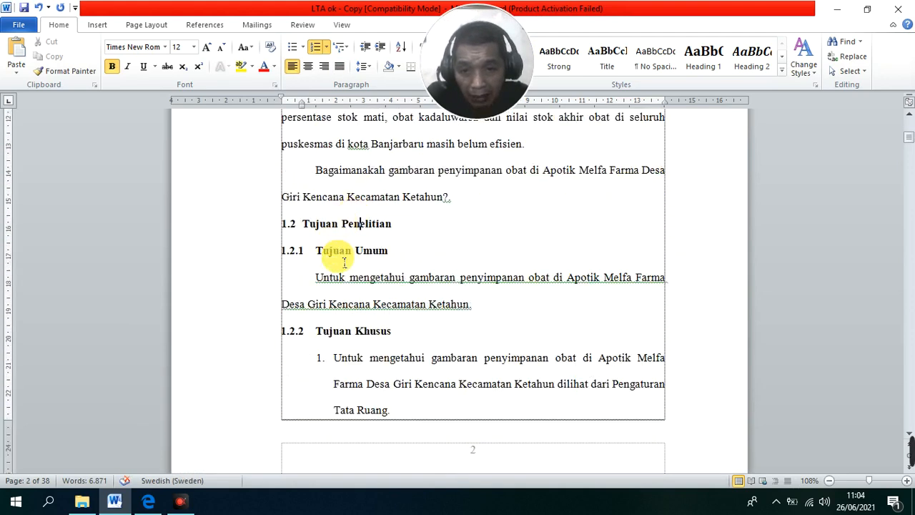
click(346, 229)
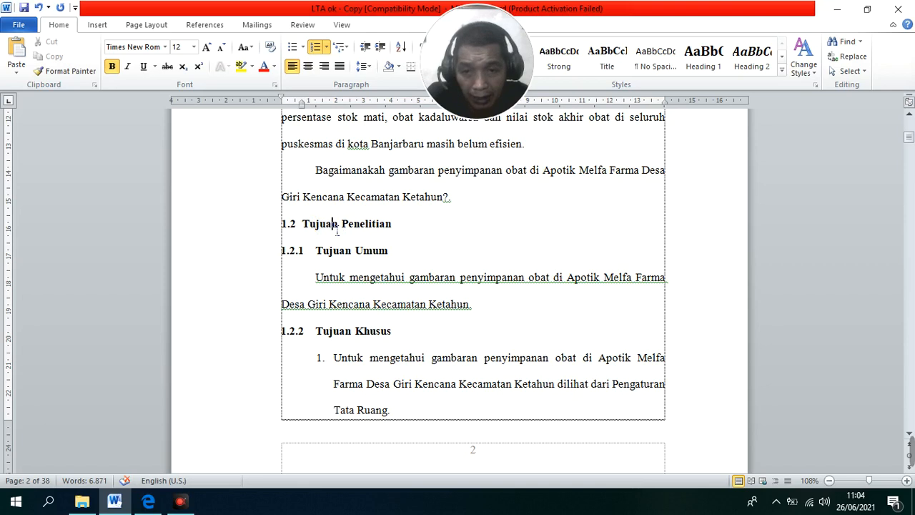
right_click(337, 231)
click(444, 152)
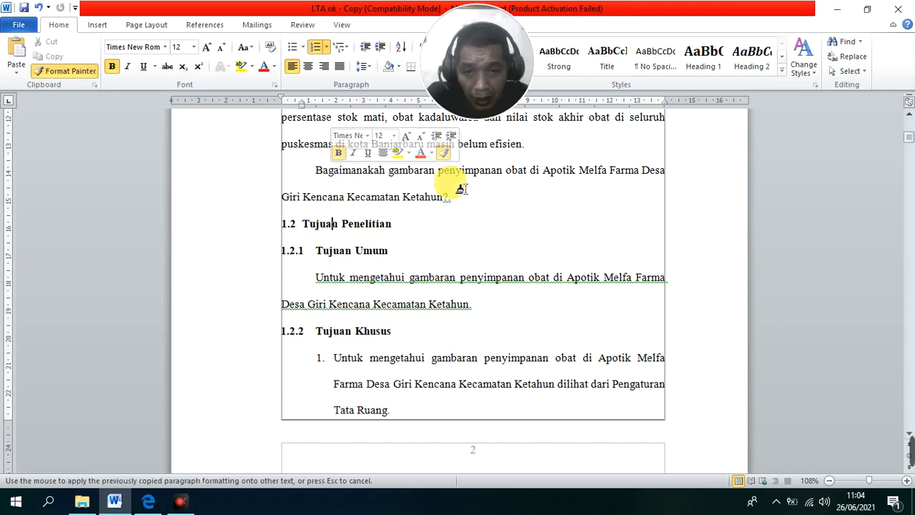
scroll(464, 240, down, 20)
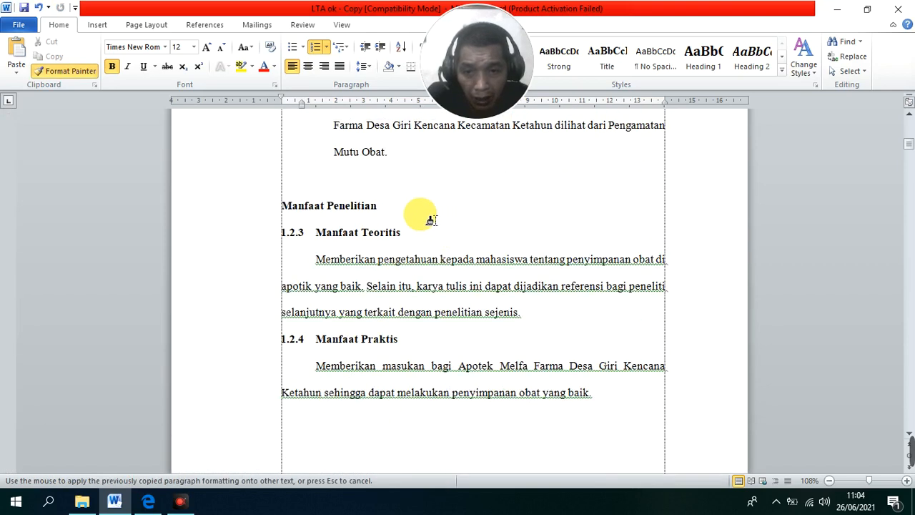
drag(431, 220, 293, 181)
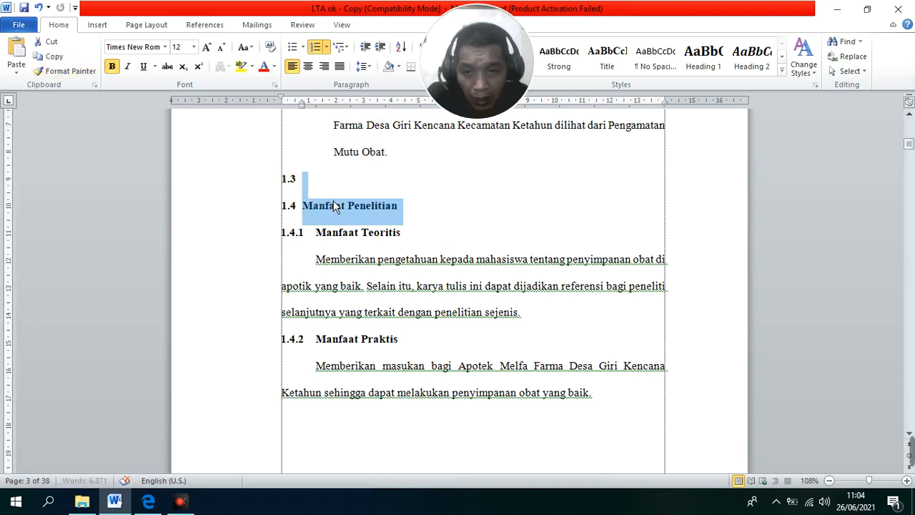
click(334, 192)
key(Delete)
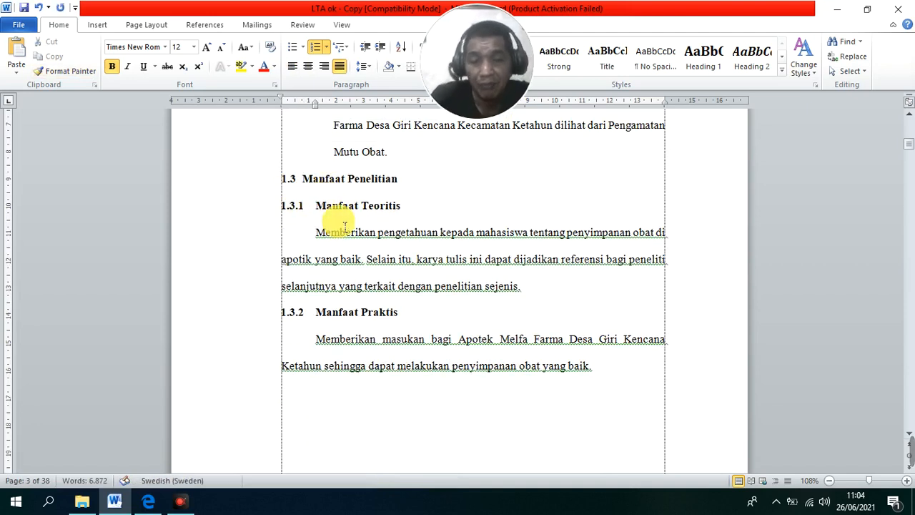
scroll(345, 226, up, 2)
scroll(337, 193, down, 2)
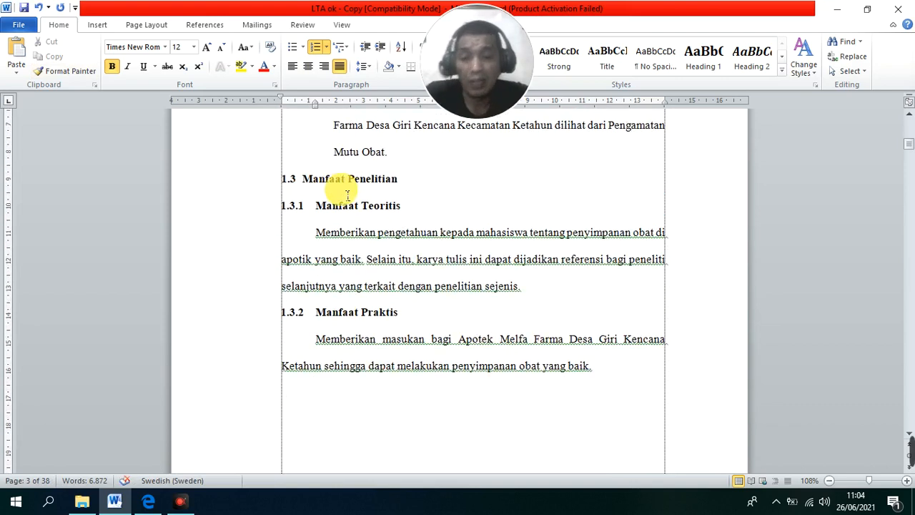
Insert a numbered heading "RUMUSAN MASALAH" directly above the Tujuan Penelitian heading and add blank body lines below it
click(301, 179)
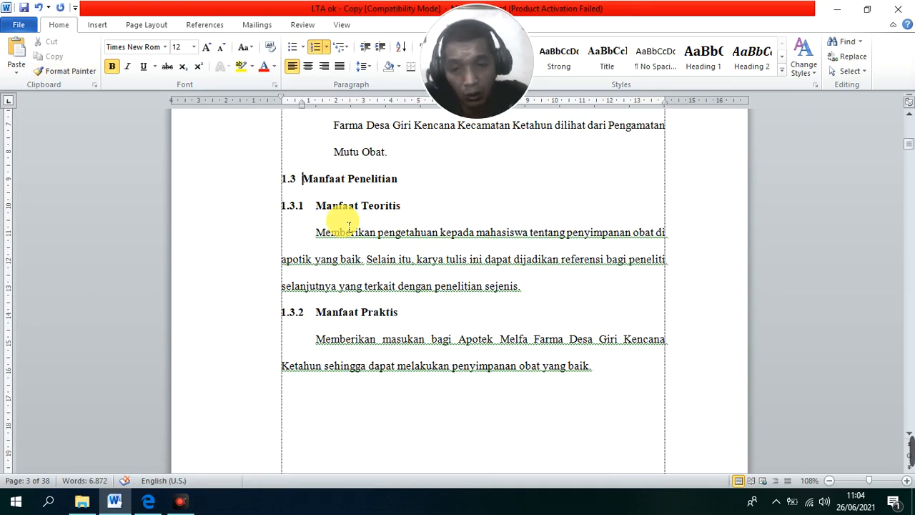
scroll(348, 226, up, 8)
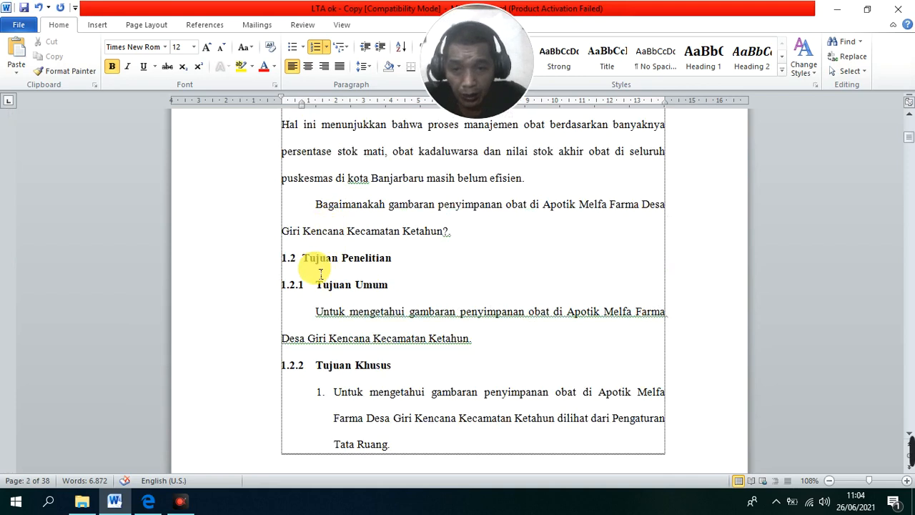
click(306, 263)
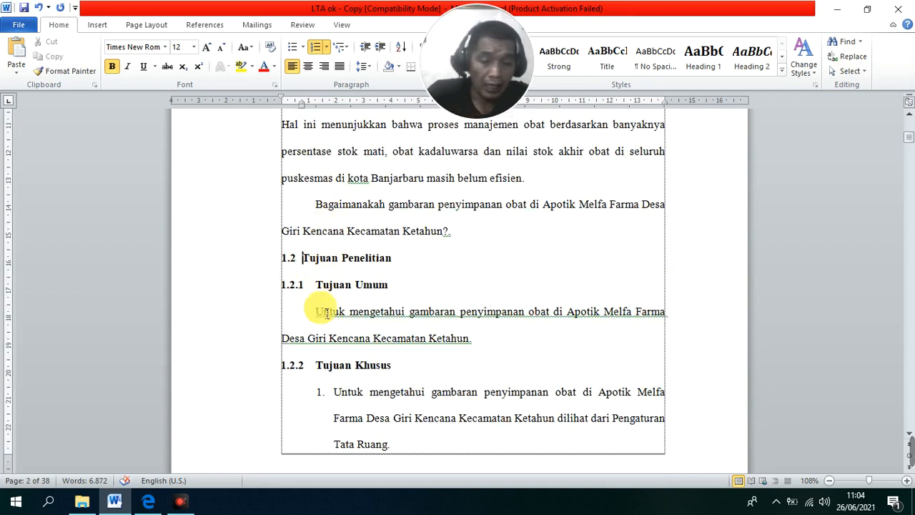
key(Return)
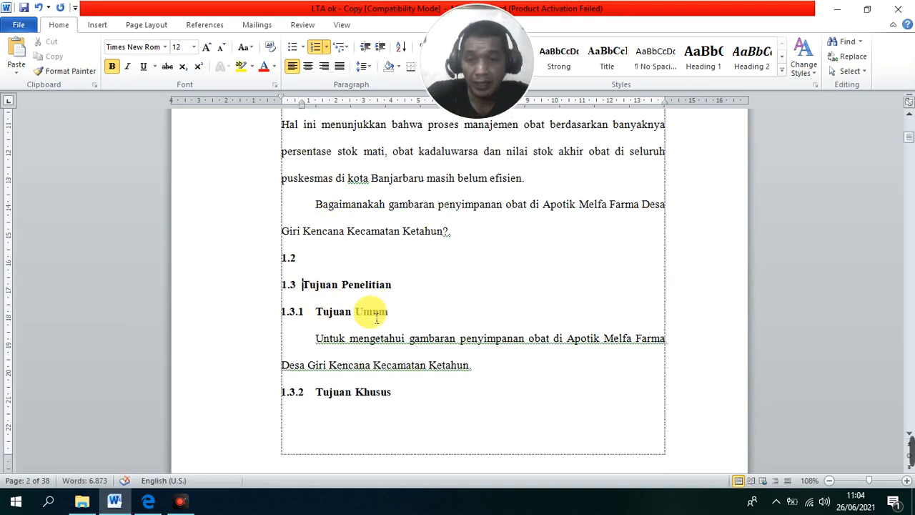
text(RUMUSAN MASALAH)
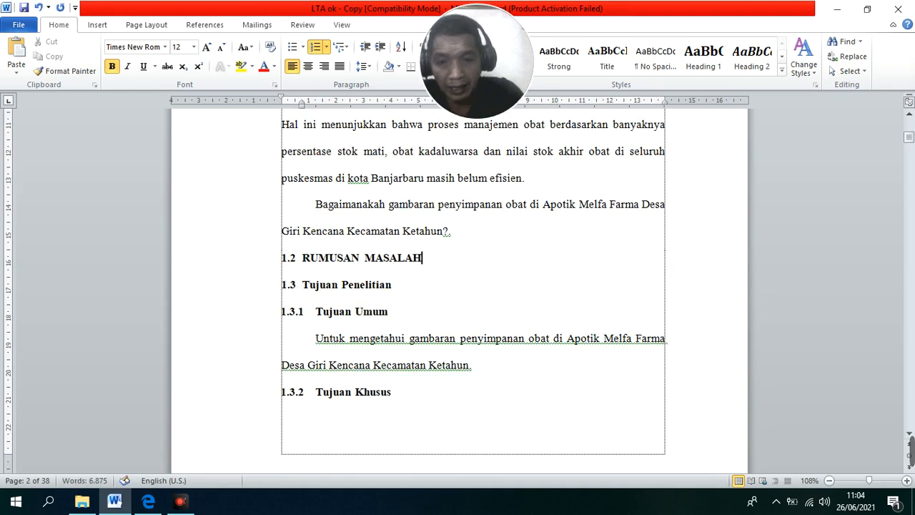
key(Return)
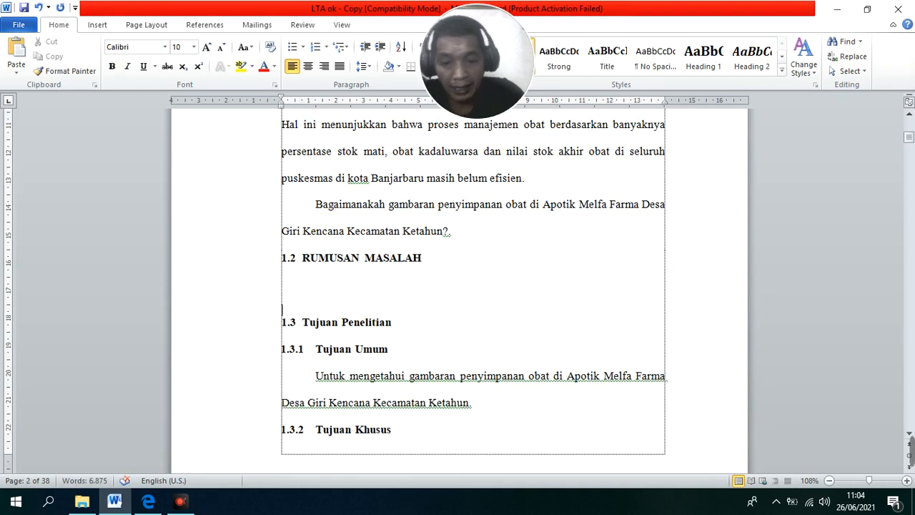
Enter placeholder letters below the RUMUSAN MASALAH heading, give them the Bagaimanakah paragraph's formatting with Format Painter, and extend them with a run of N
click(394, 284)
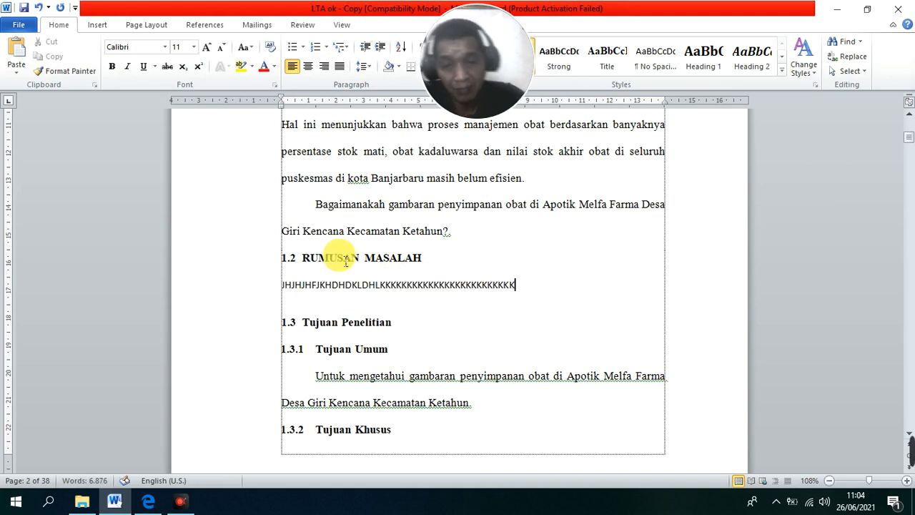
click(357, 205)
key(shift+F10)
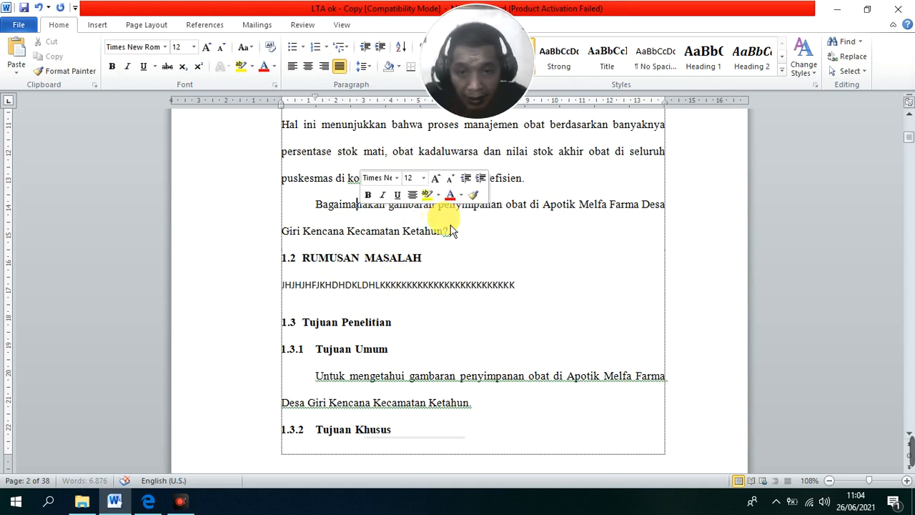
click(473, 195)
mouse_move(551, 291)
mouse_down()
mouse_move(284, 293)
mouse_move(338, 299)
mouse_move(655, 286)
mouse_up()
click(658, 285)
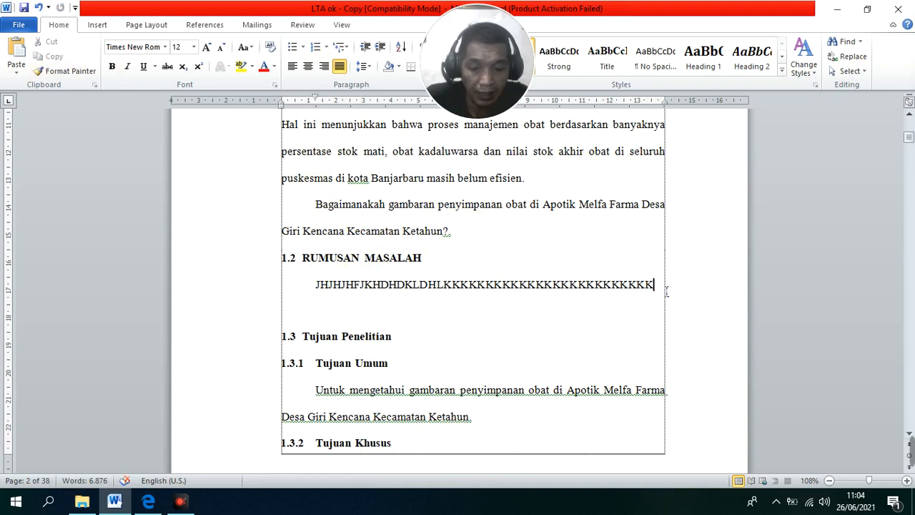
text(NNNNNNNNNNNNNNNNNNNNNNNN)
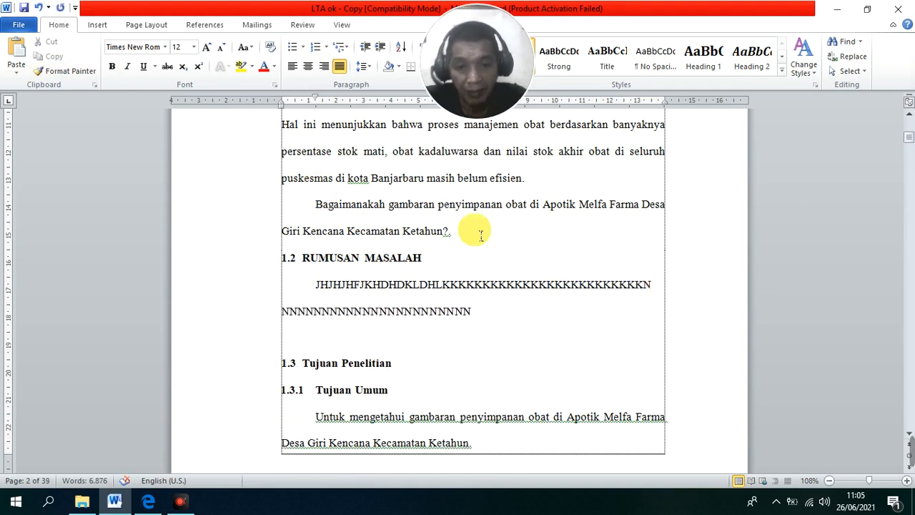
Reapply the Bagaimanakah paragraph's formatting to the placeholder text with Format Painter, and try left alignment on it
click(395, 203)
right_click(439, 207)
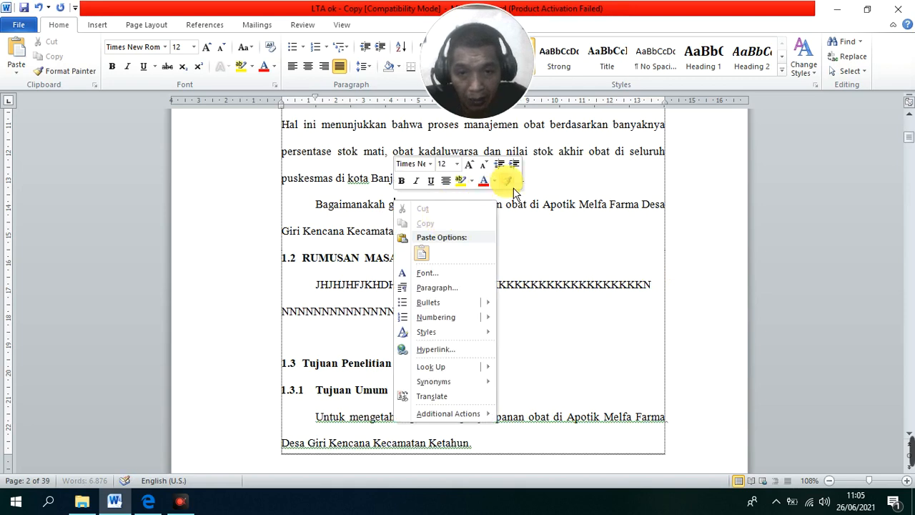
click(492, 179)
drag(454, 288, 459, 295)
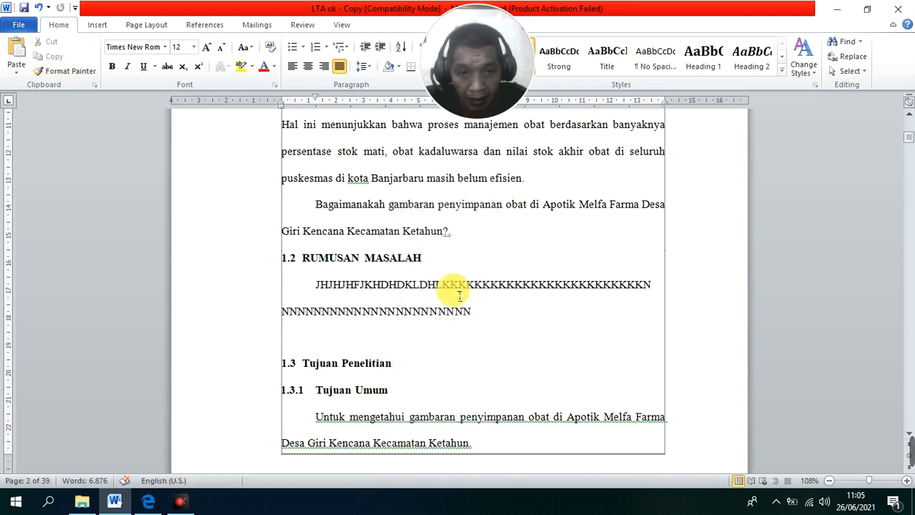
click(417, 230)
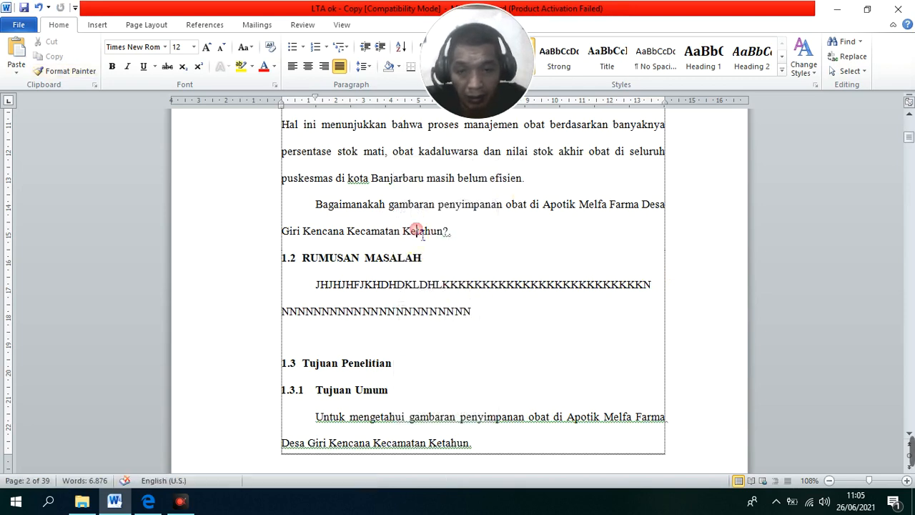
right_click(488, 221)
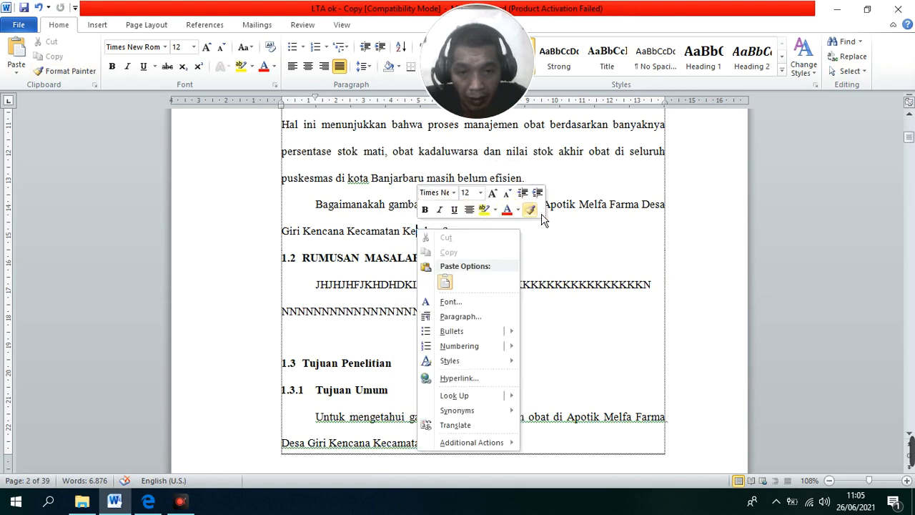
click(528, 208)
click(466, 284)
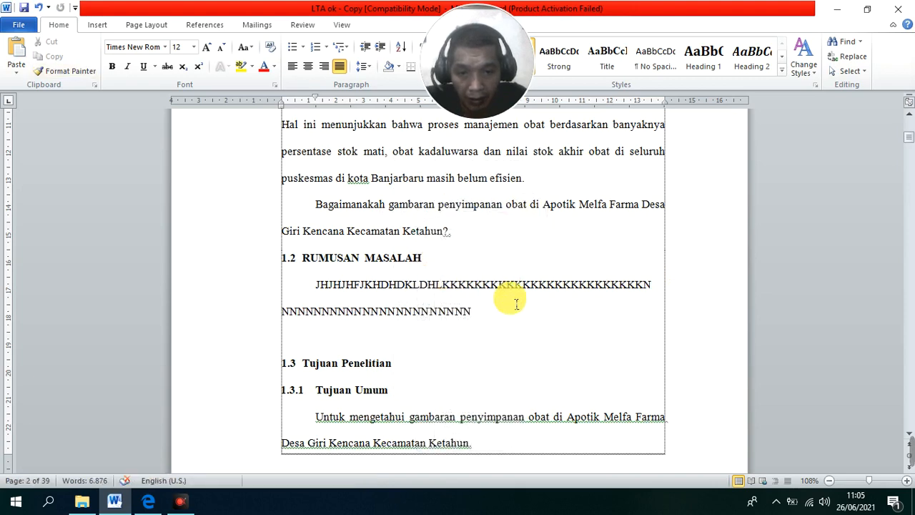
text(K)
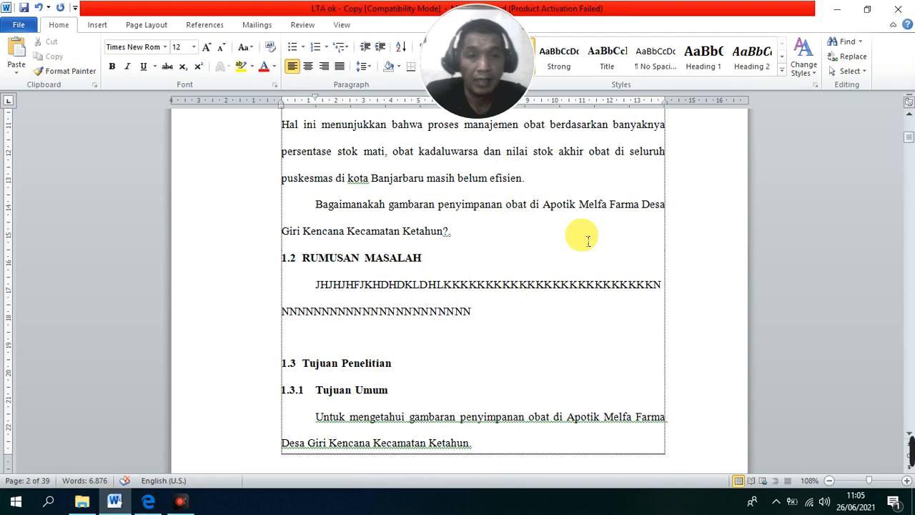
Delete one letter N from the placeholder text and undo the deletion, leaving the Bagaimanakah paragraph unchanged
click(645, 284)
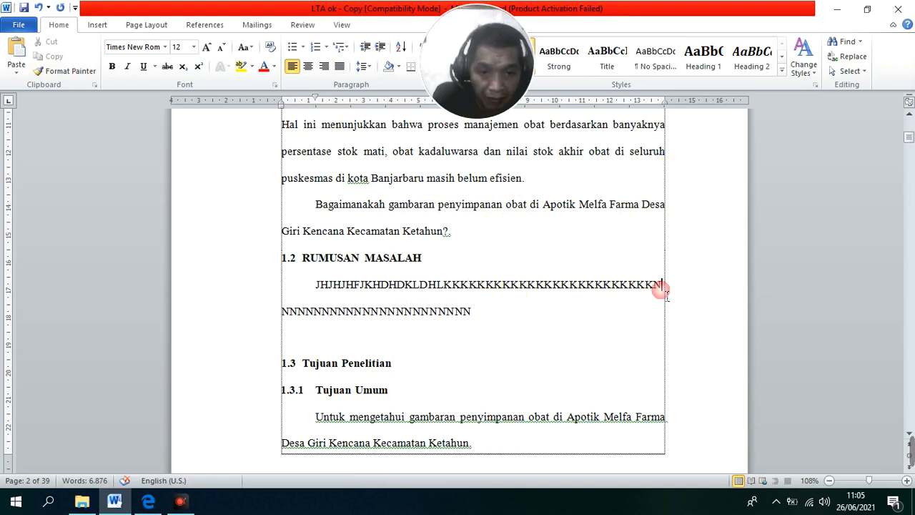
key(Delete)
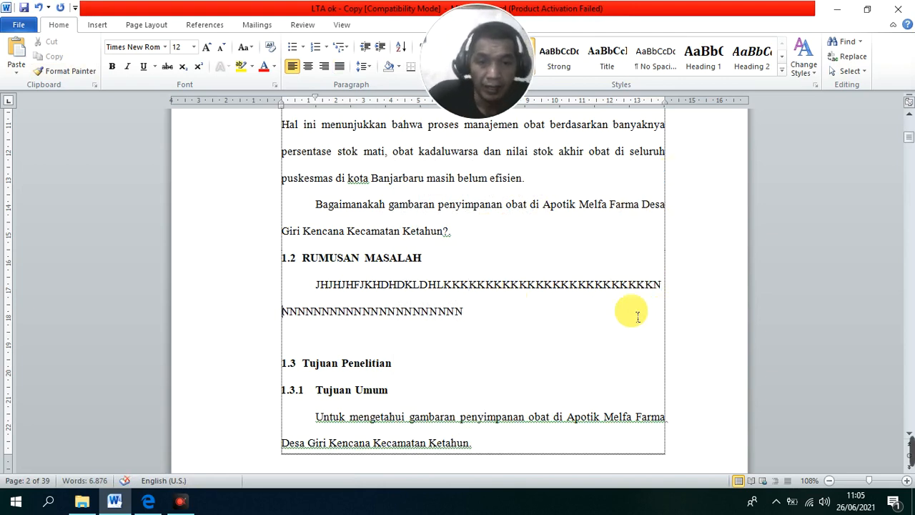
click(663, 286)
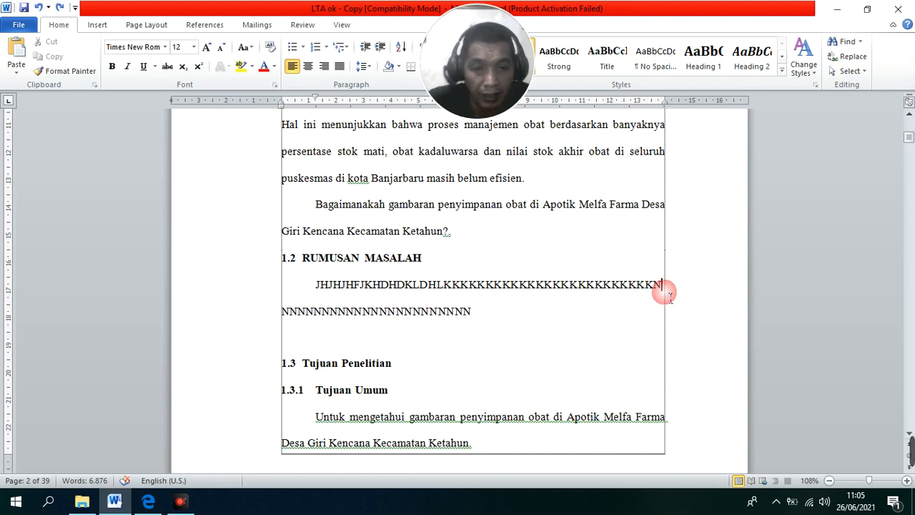
right_click(555, 214)
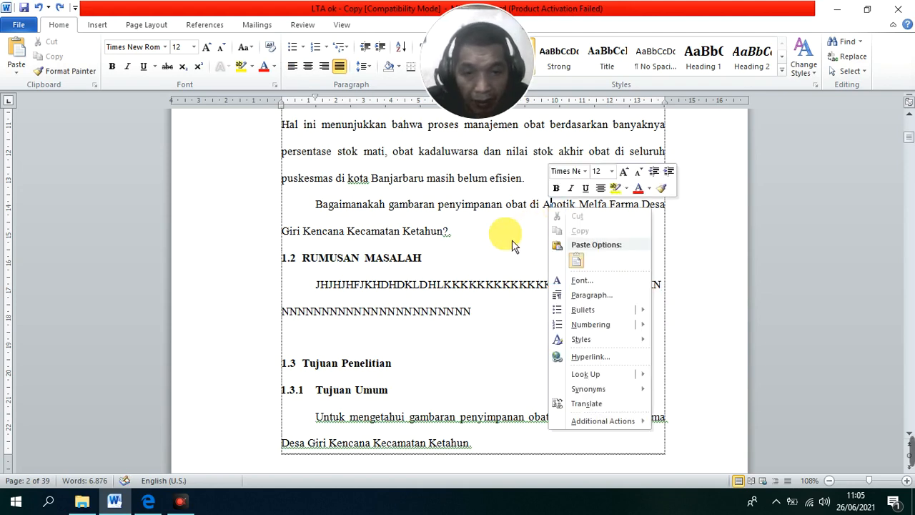
click(496, 231)
triple_click(358, 213)
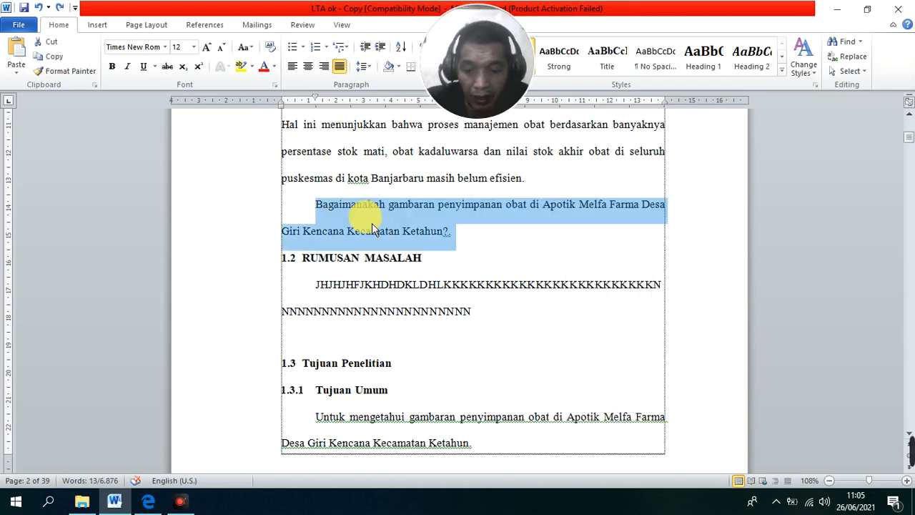
click(386, 231)
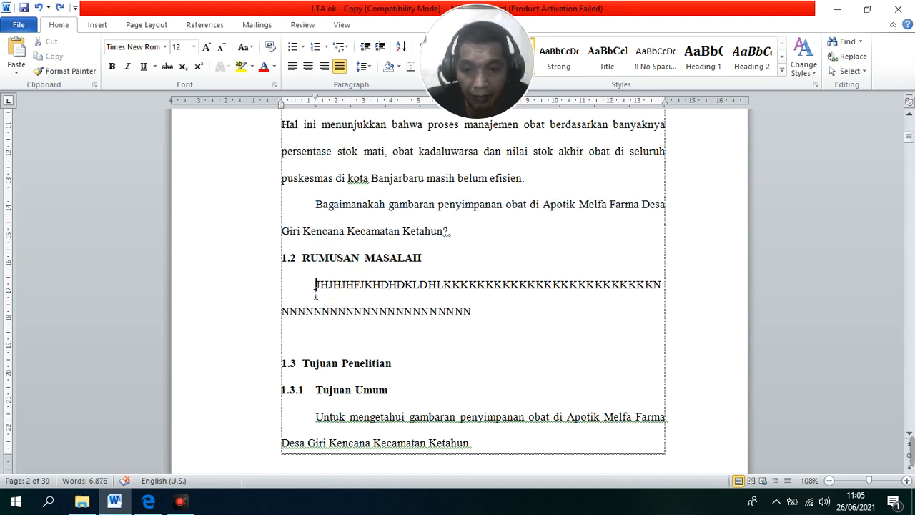
Try replacing the placeholder paragraph below RUMUSAN MASALAH with "HHJ", and undo back to the original placeholder letters
drag(316, 286, 494, 317)
click(507, 317)
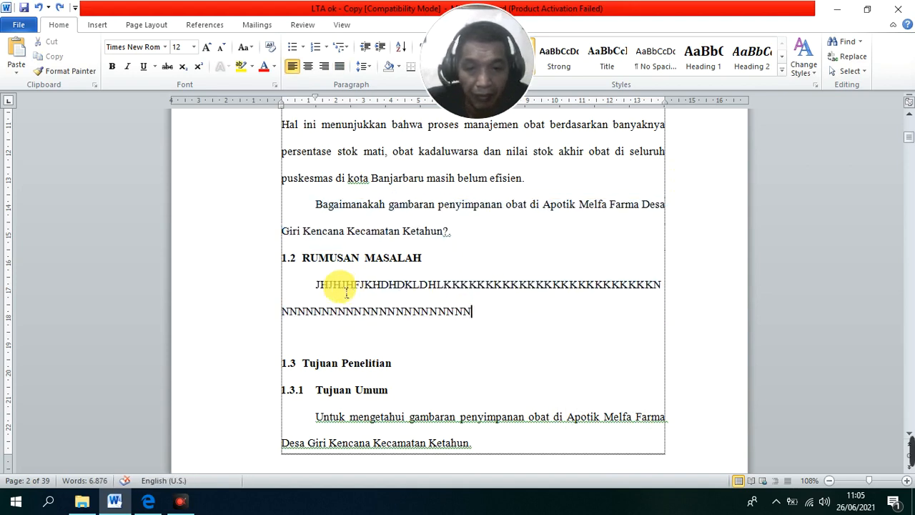
drag(346, 292, 517, 321)
key(BackSpace)
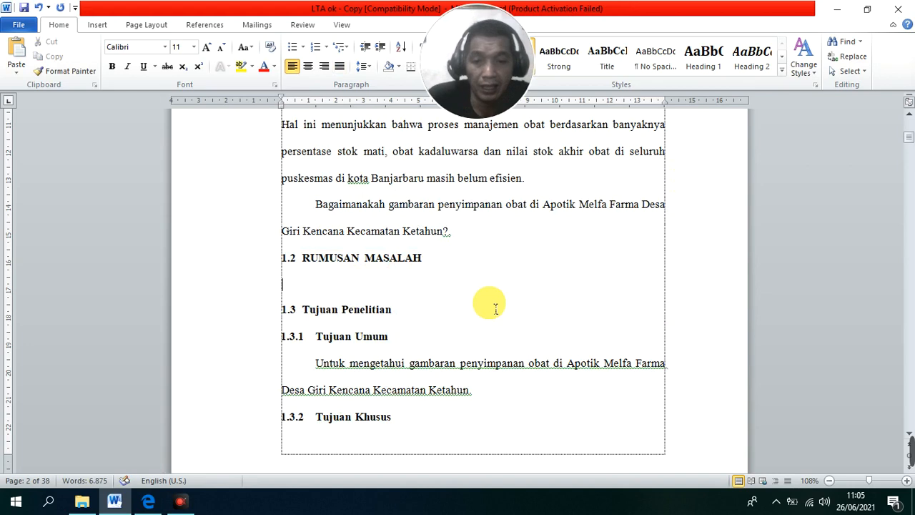
text(HHJ)
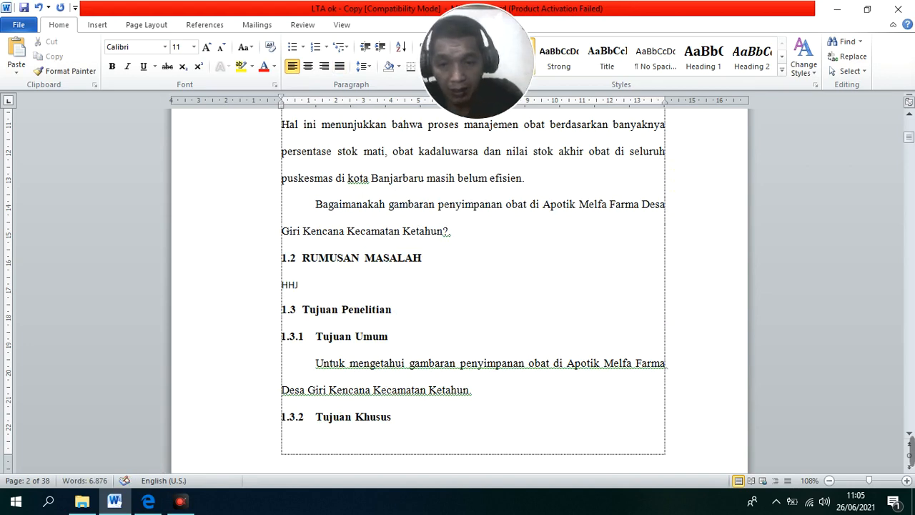
key(BackSpace)
key(BackSpace)
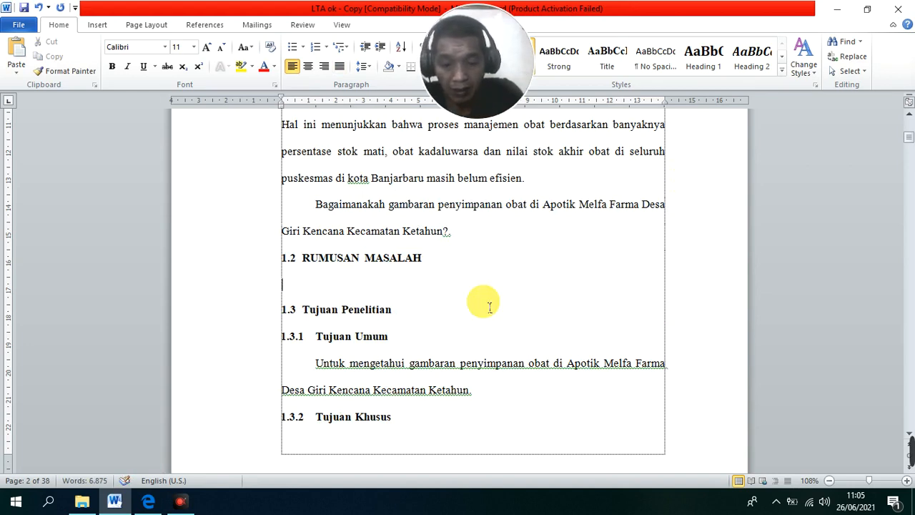
key(ctrl+z)
key(ctrl+z)
key(ctrl+z)
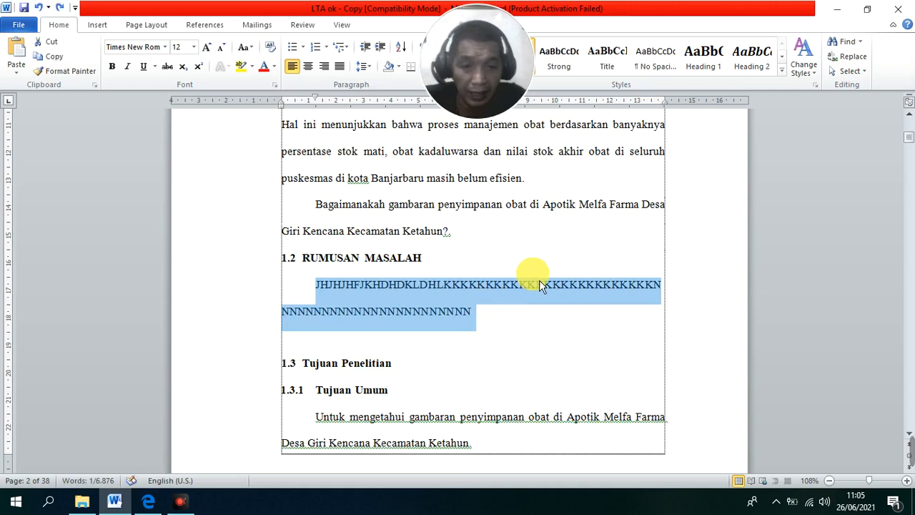
Split the long run of K letters in the placeholder text with a space so that it wraps earlier
click(582, 296)
key(Left)
key(Left)
key(Left)
key(Left)
key(Left)
key(Left)
key(Left)
key(Left)
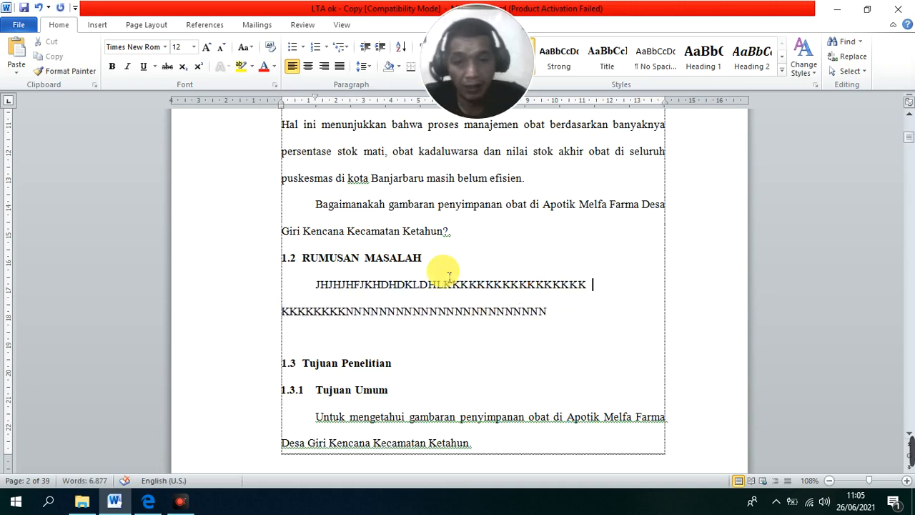
Replace the placeholder text with two pasted copies of "gambaran penyimpanan obat di Apotik Melfa Farma" from the Bagaimanakah paragraph
click(389, 234)
drag(407, 216, 627, 216)
key(ctrl+c)
triple_click(455, 301)
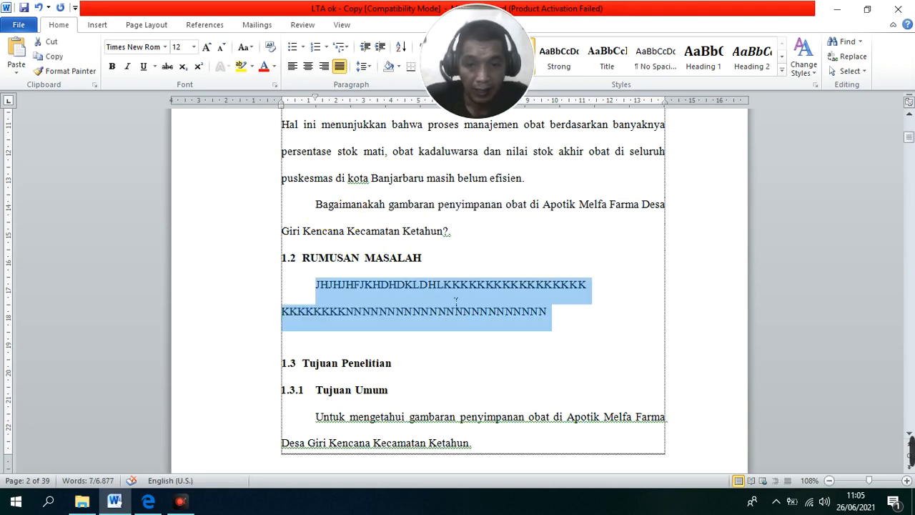
key(Delete)
click(386, 310)
key(ctrl+v)
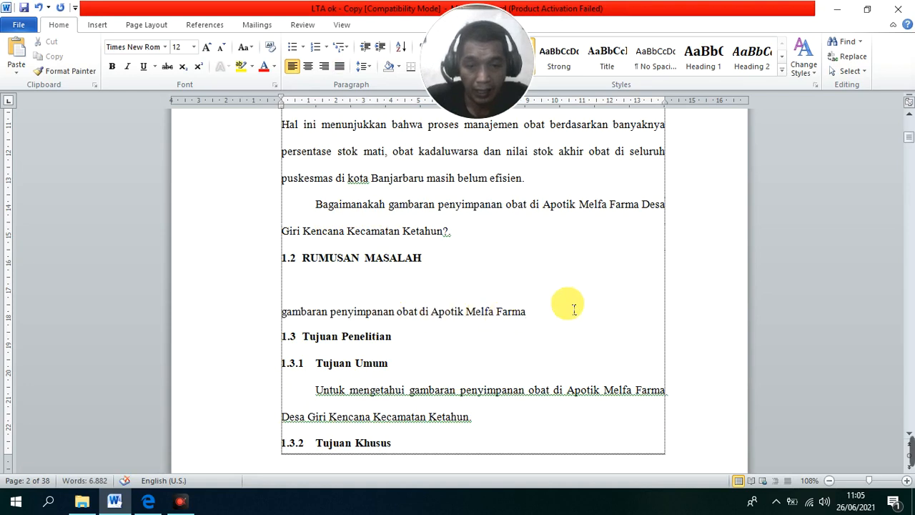
key(ctrl+v)
Copy the Bagaimanakah paragraph's formatting to the pasted text with Format Painter, remove the empty line above it and justify the paragraph
click(416, 218)
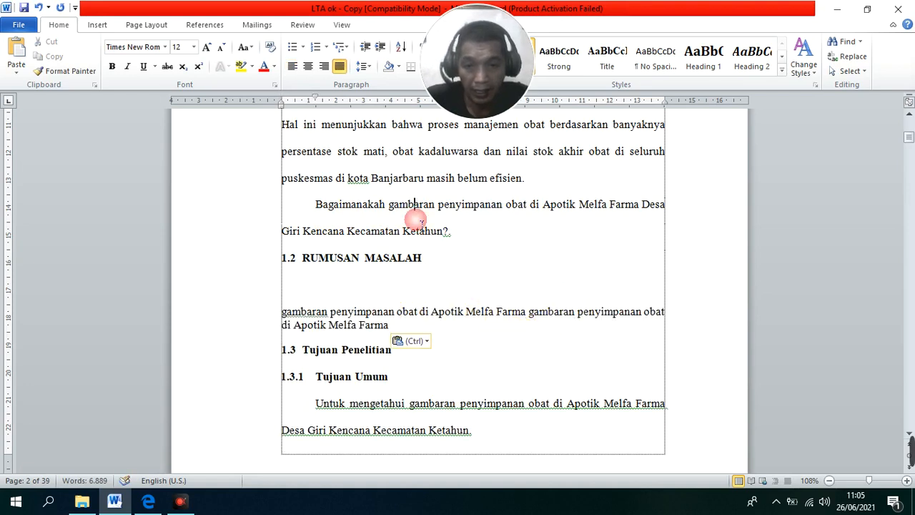
right_click(421, 223)
click(530, 202)
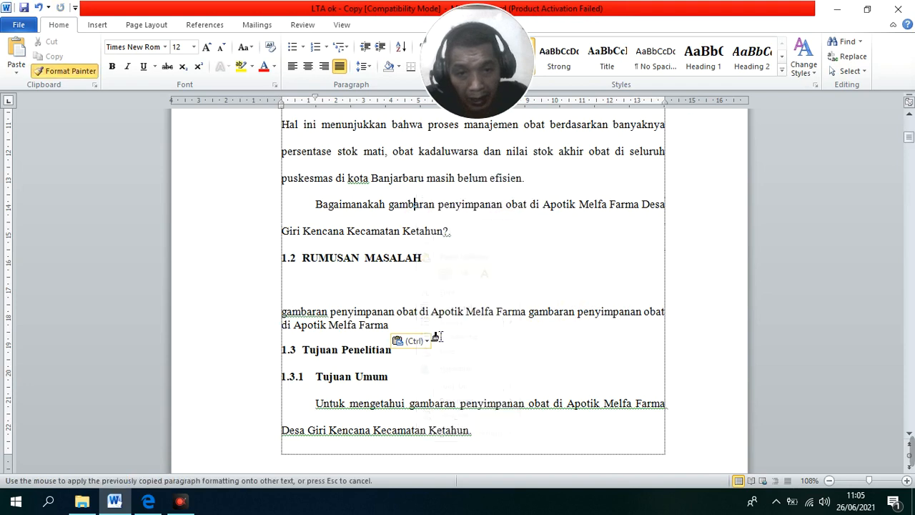
click(421, 309)
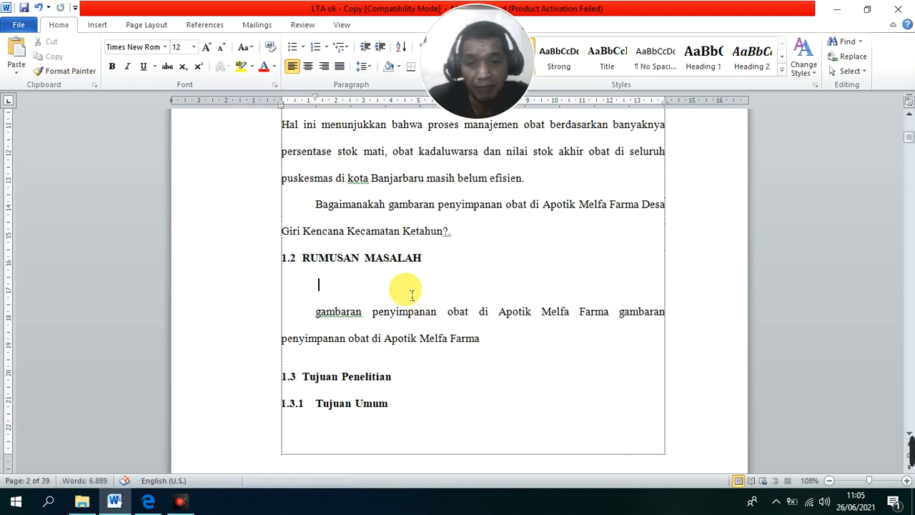
key(Delete)
key(ctrl+j)
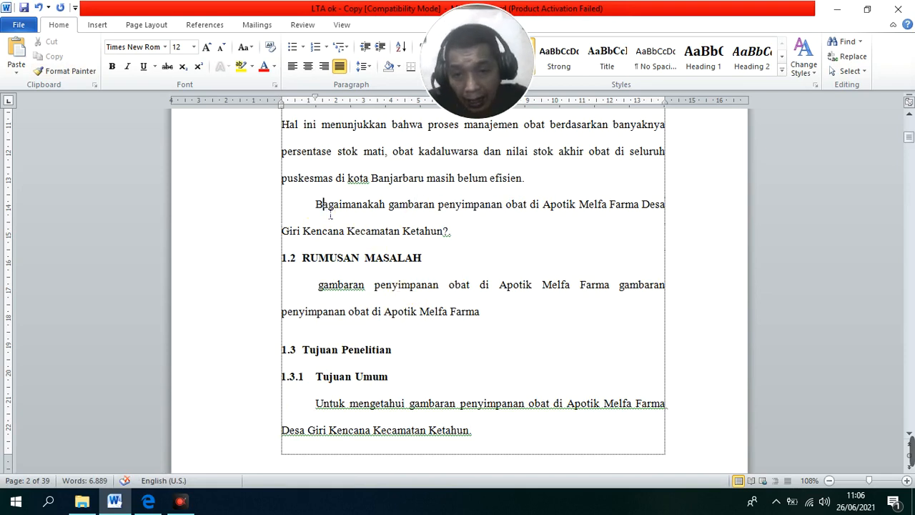
click(318, 233)
click(319, 211)
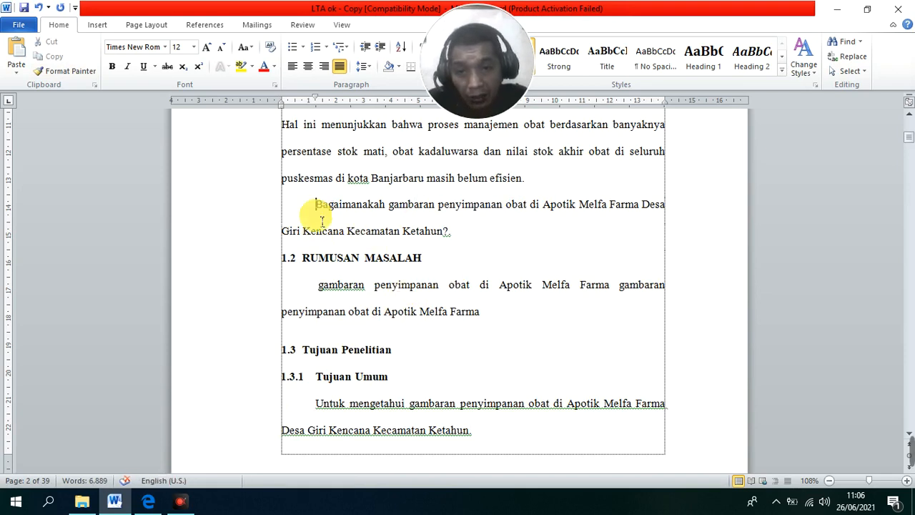
Try removing the leading space before "gambaran" in the paragraph below RUMUSAN MASALAH to match the Bagaimanakah paragraph's first-line indent
drag(322, 221, 490, 239)
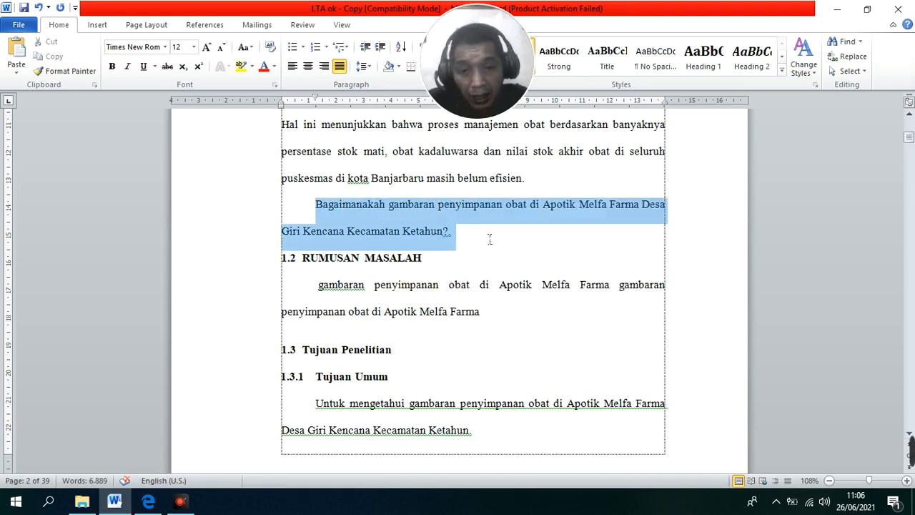
click(315, 302)
key(Delete)
scroll(315, 304, down, 3)
scroll(341, 300, up, 3)
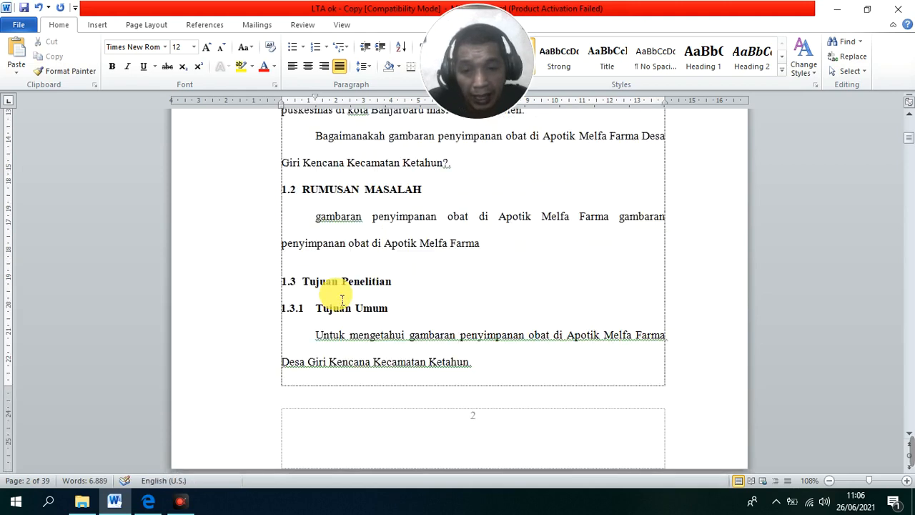
click(315, 255)
click(318, 290)
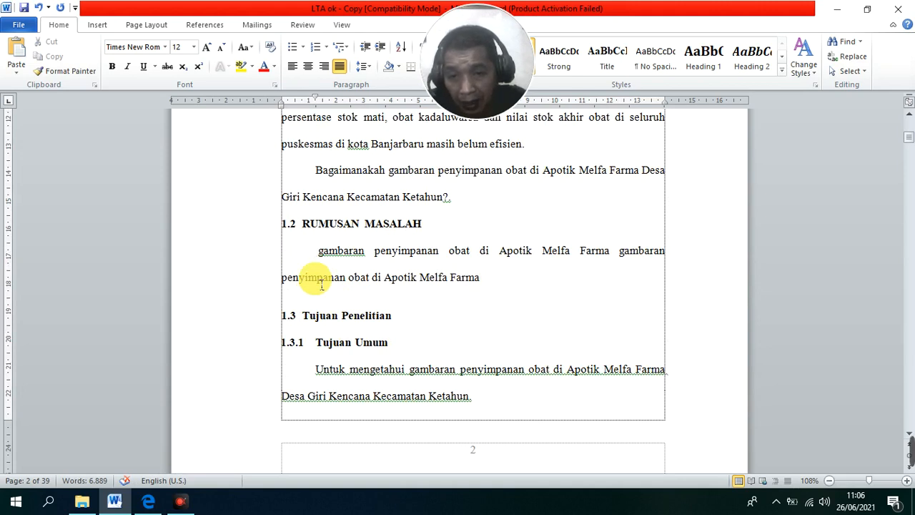
Insert an empty line after the first paragraph of section 1.1 Latar Belakang, following "lingkungannya (Permenkes RI, 2016)."
scroll(343, 275, down, 10)
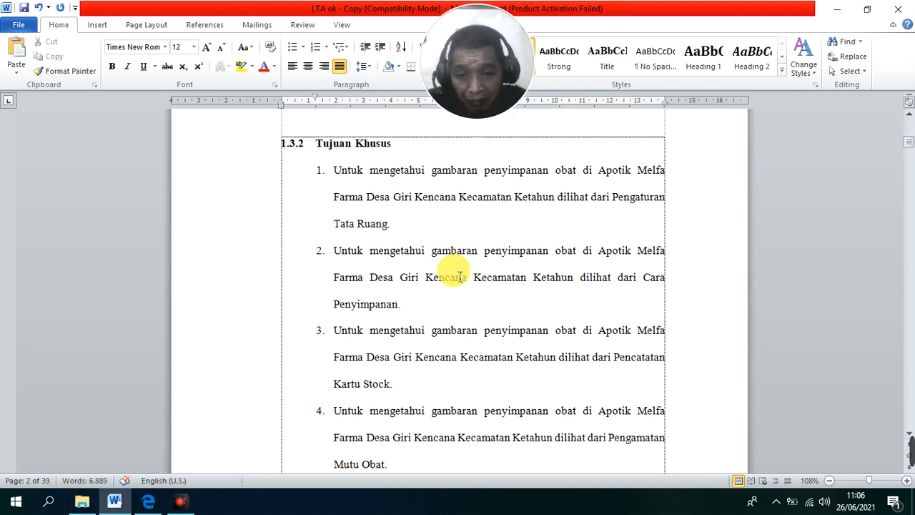
scroll(461, 277, up, 15)
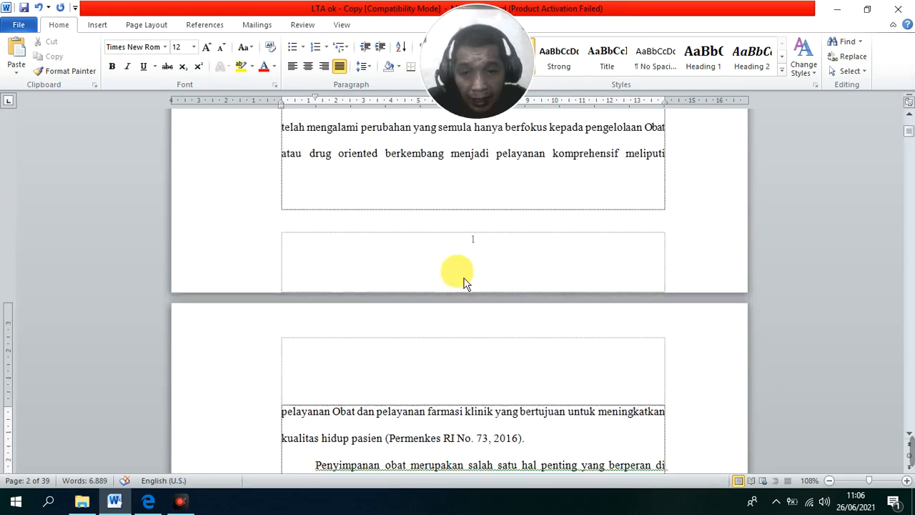
scroll(457, 272, up, 12)
scroll(458, 329, down, 2)
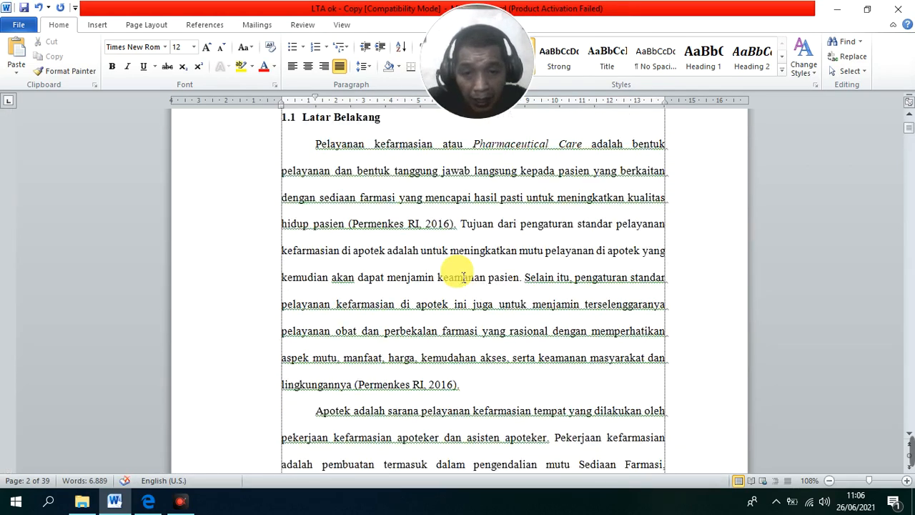
click(493, 387)
key(Return)
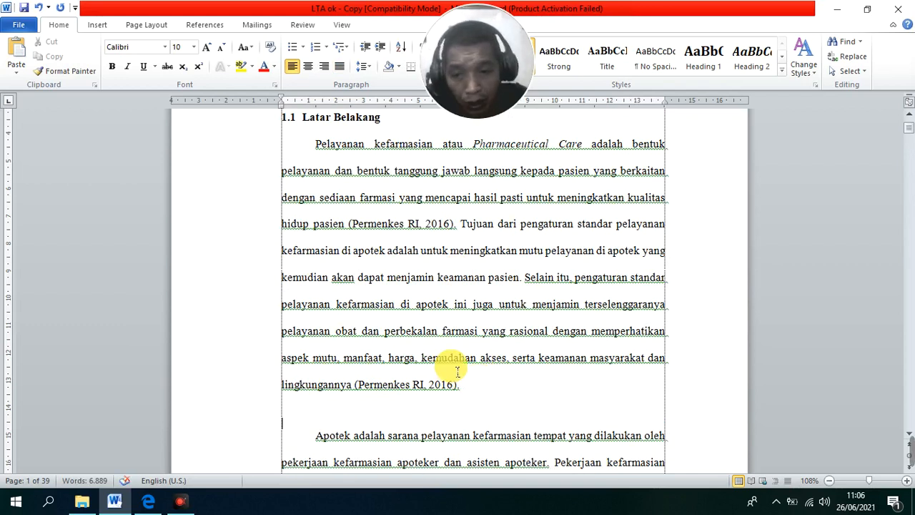
Switch to the PMK No. 35 PDF in Edge and copy point a under Menimbang, from "bahwa untuk meningkatkan" to "di Apotek"
click(148, 503)
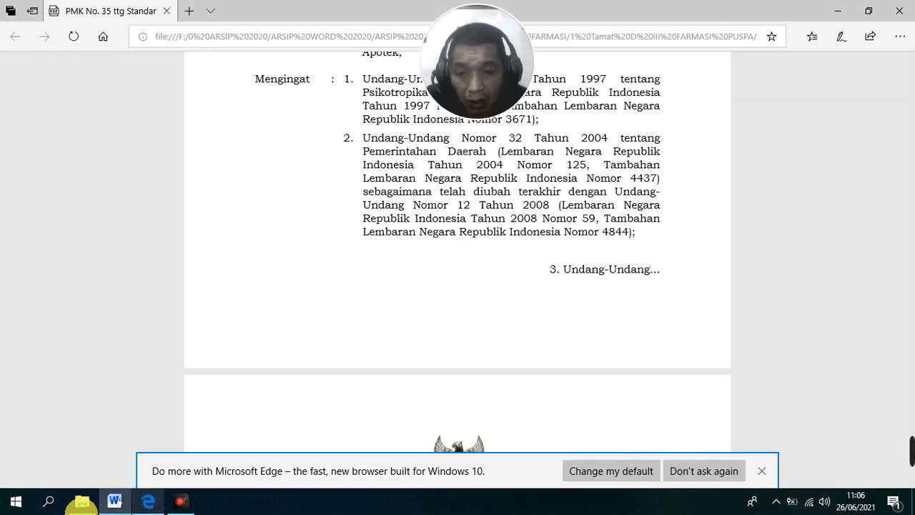
scroll(495, 304, up, 10)
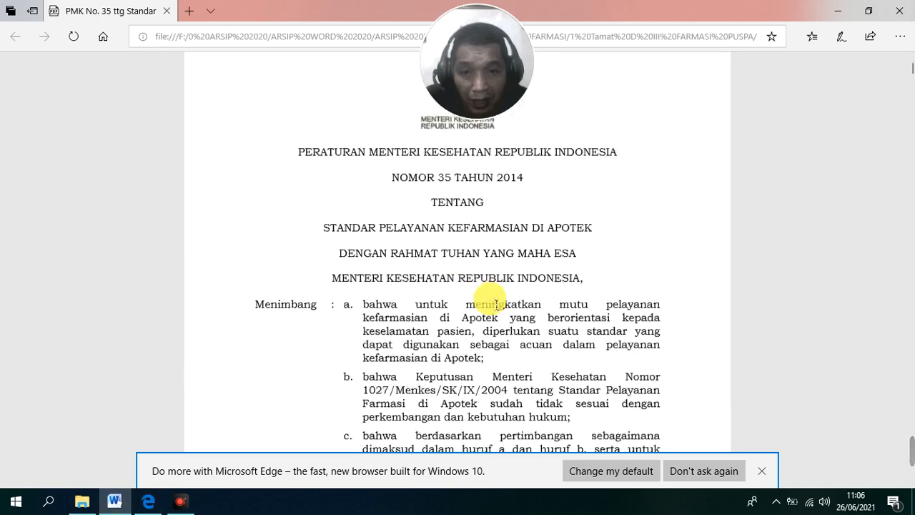
scroll(496, 304, down, 15)
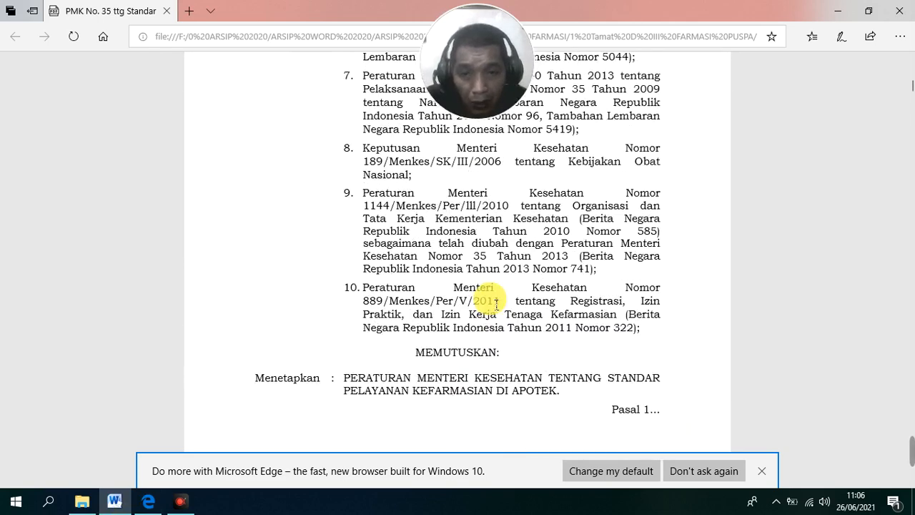
scroll(470, 264, up, 5)
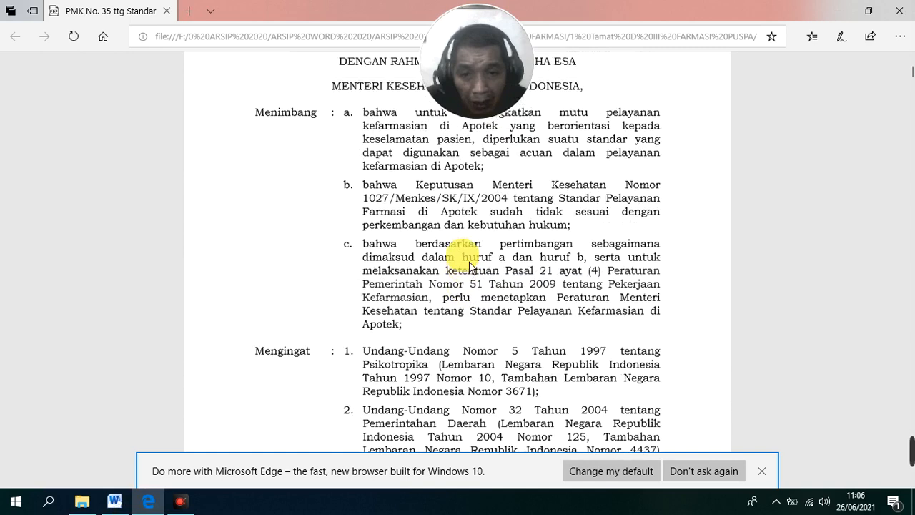
scroll(469, 264, up, 3)
drag(379, 240, 458, 272)
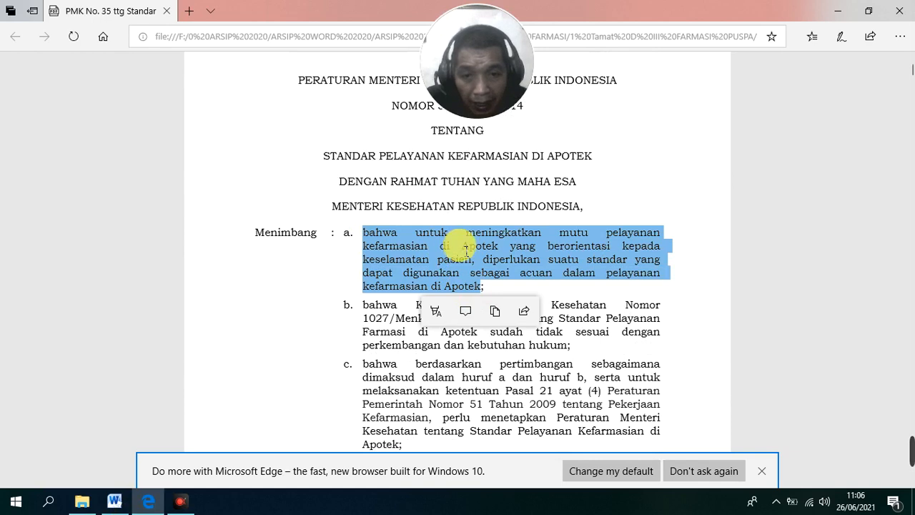
right_click(438, 266)
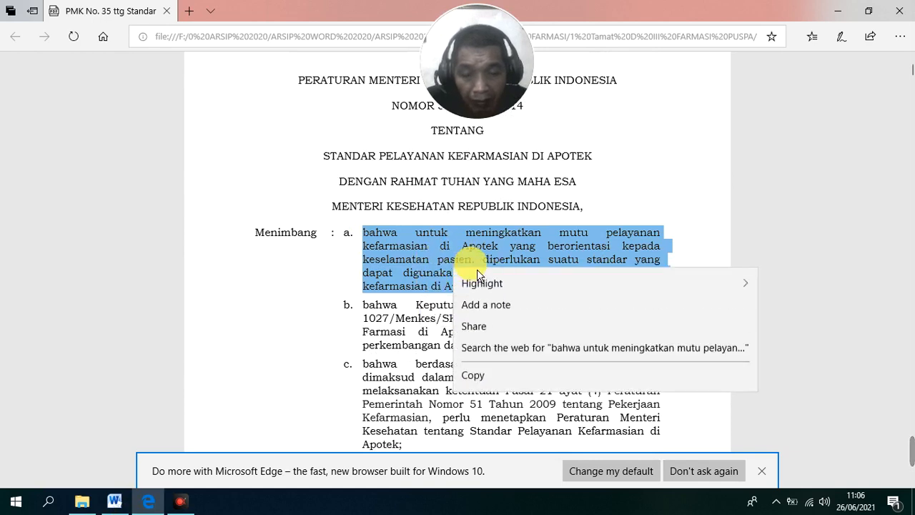
click(487, 373)
scroll(479, 281, up, 2)
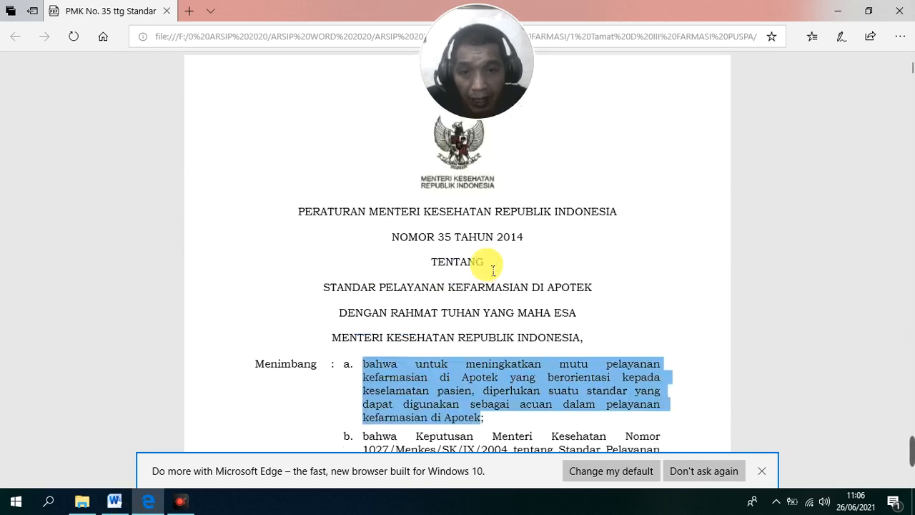
Switch back to Word and paste the clipboard text into the empty line below the first Latar Belakang paragraph
click(114, 502)
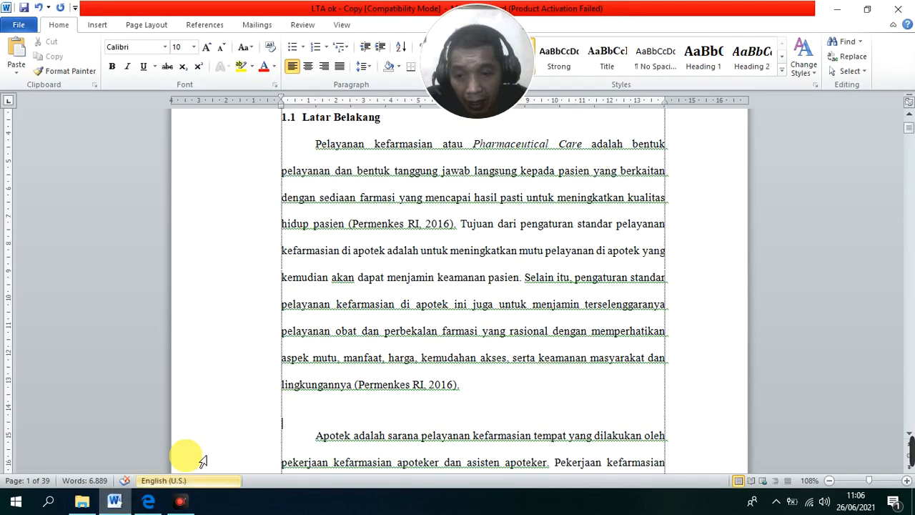
click(376, 413)
text(gambaran penyimpanan obat di Apotik Melfa Farma)
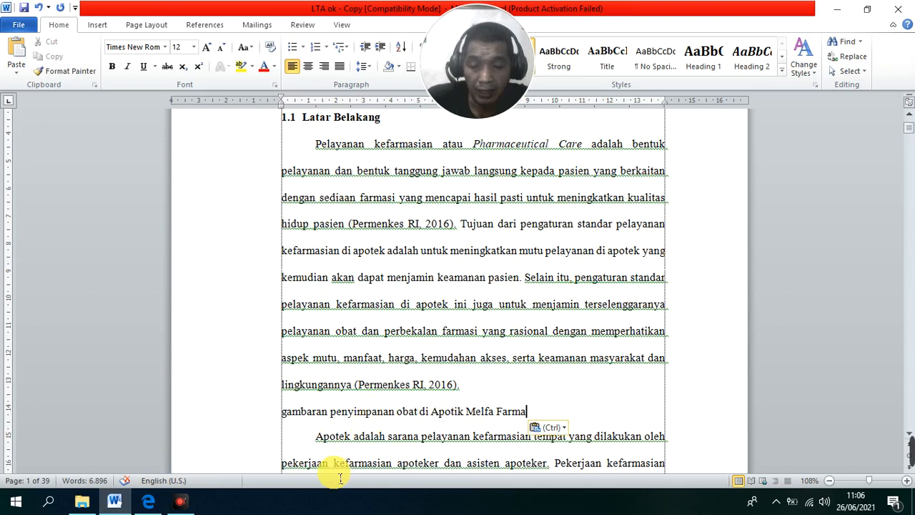
Return to the PDF in Edge and copy point c under Menimbang, from "bahwa berdasarkan pertimbangan" to "di Apotek"
click(152, 502)
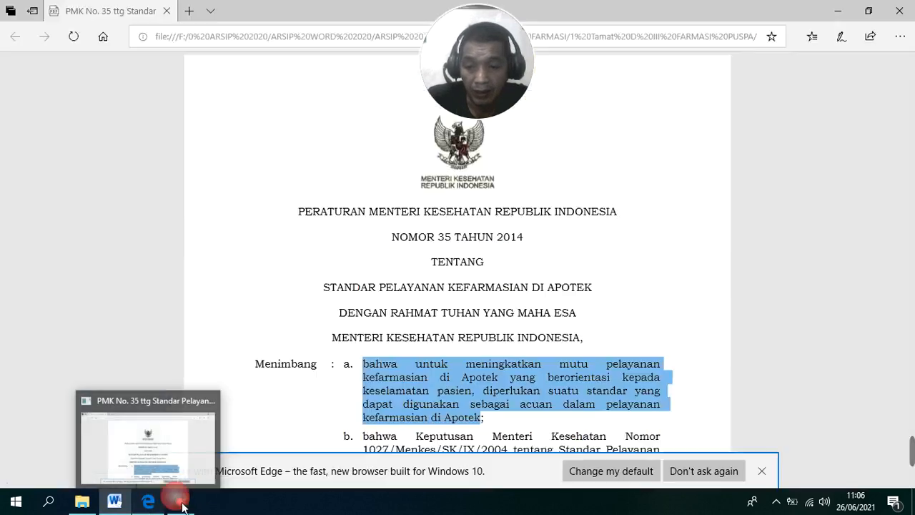
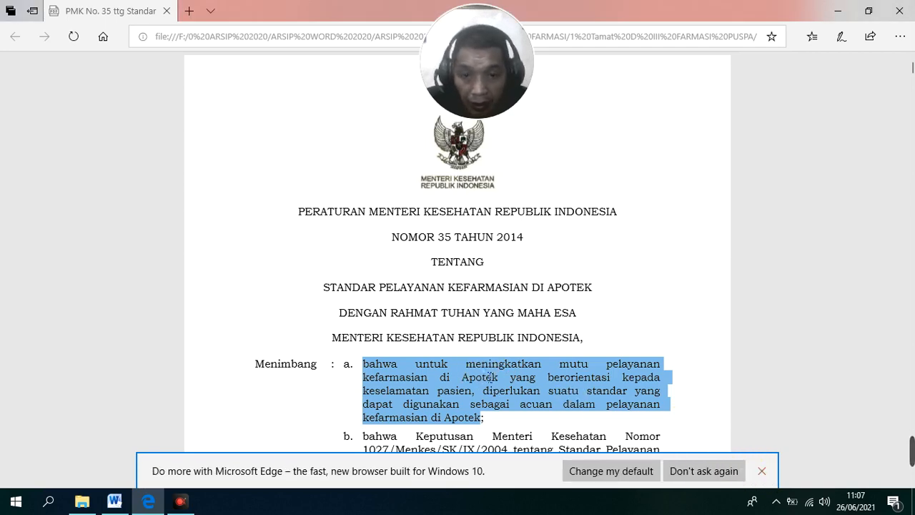
click(149, 505)
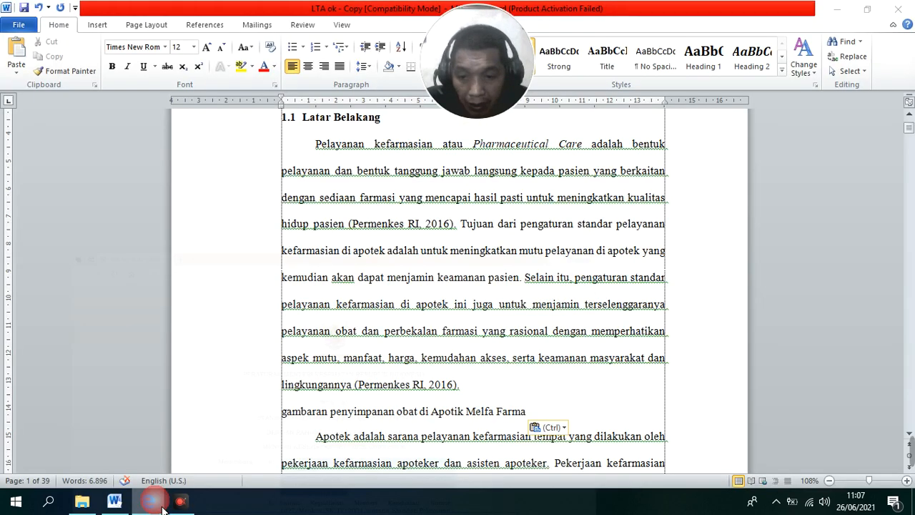
click(159, 507)
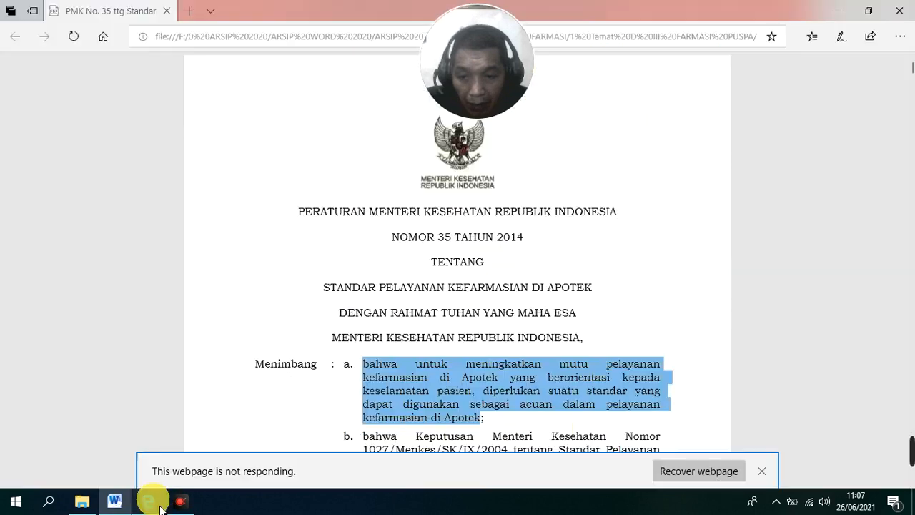
click(658, 331)
scroll(654, 357, down, 3)
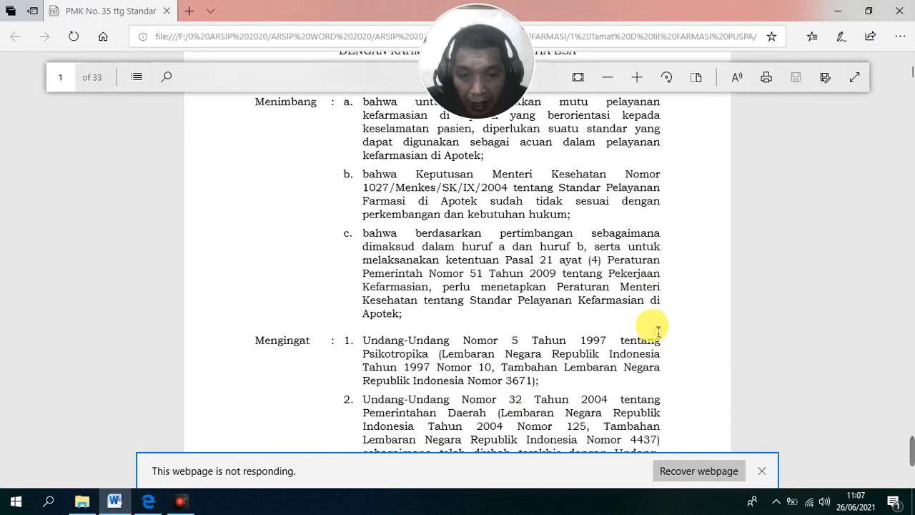
drag(363, 236, 401, 318)
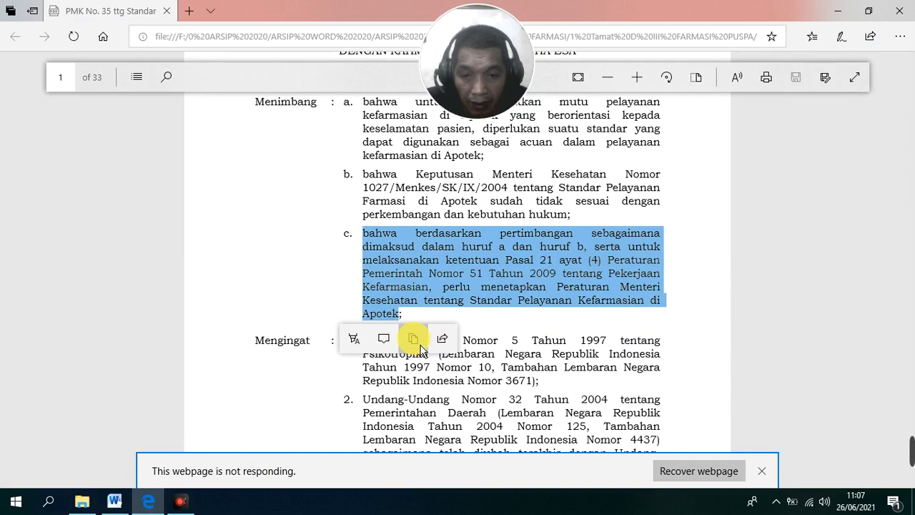
click(420, 348)
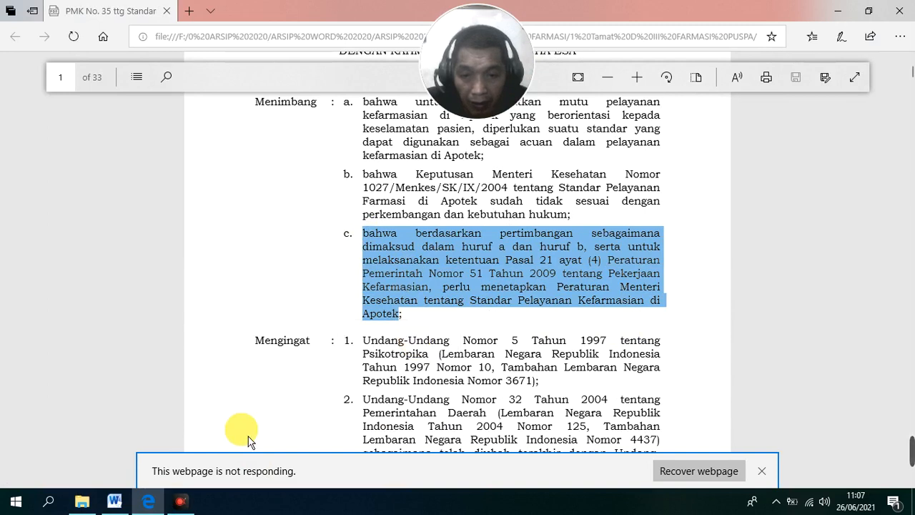
Switch back to Word and delete the pasted "gambaran penyimpanan obat di Apotik Melfa Farma" line in Latar Belakang
click(114, 501)
scroll(429, 322, down, 3)
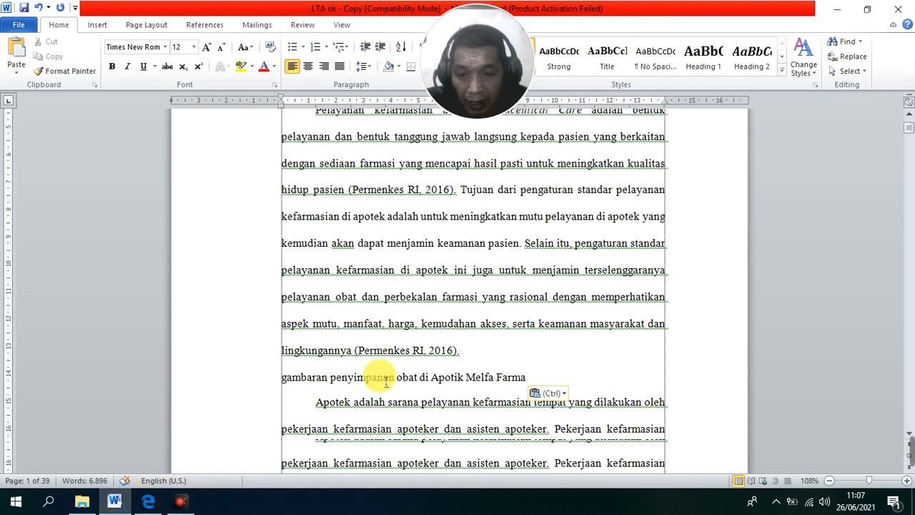
drag(526, 308, 466, 308)
key(shift+Home)
key(Delete)
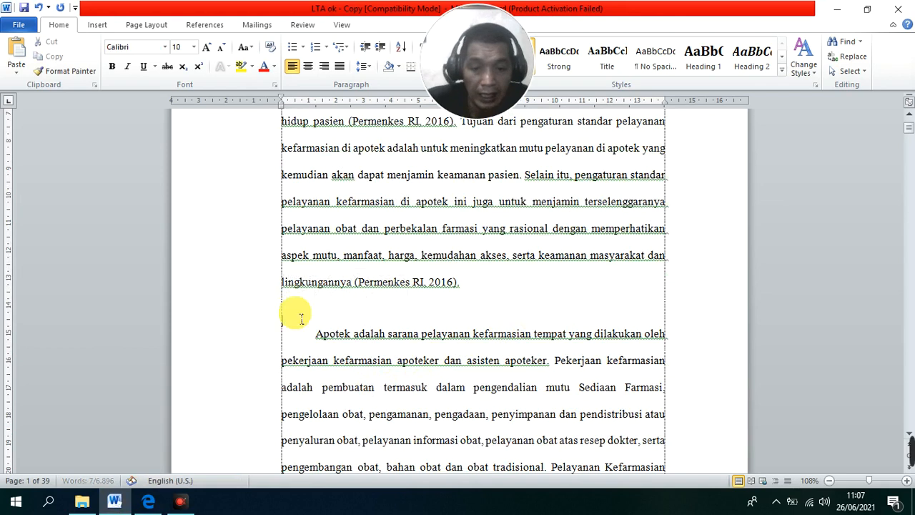
key(ctrl+z)
key(ctrl+y)
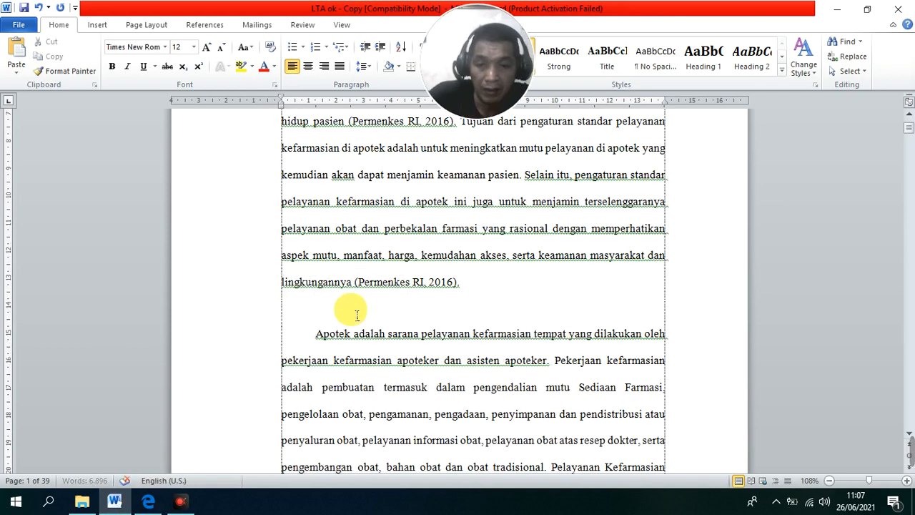
In File Explorer, open the Transformational leadership PDF from the 7 DESERTASI S 3 folder, and minimize the folder window
click(82, 501)
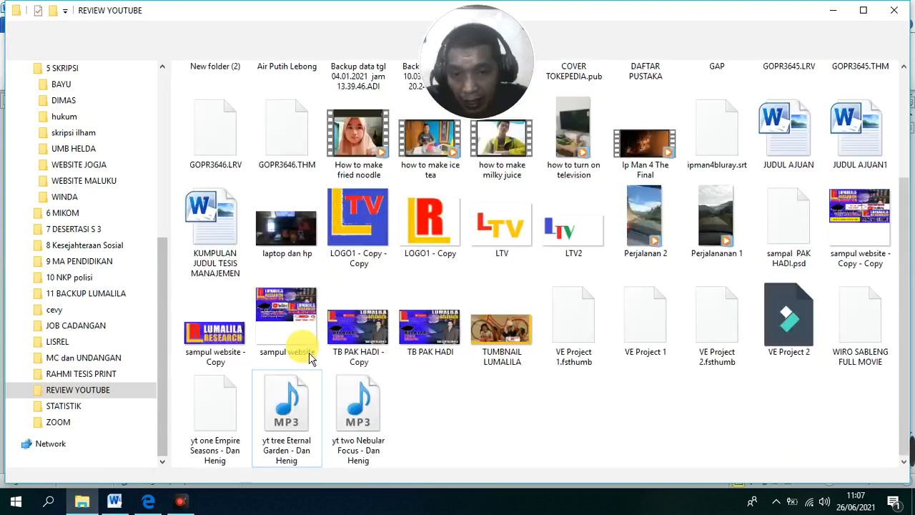
scroll(107, 250, up, 2)
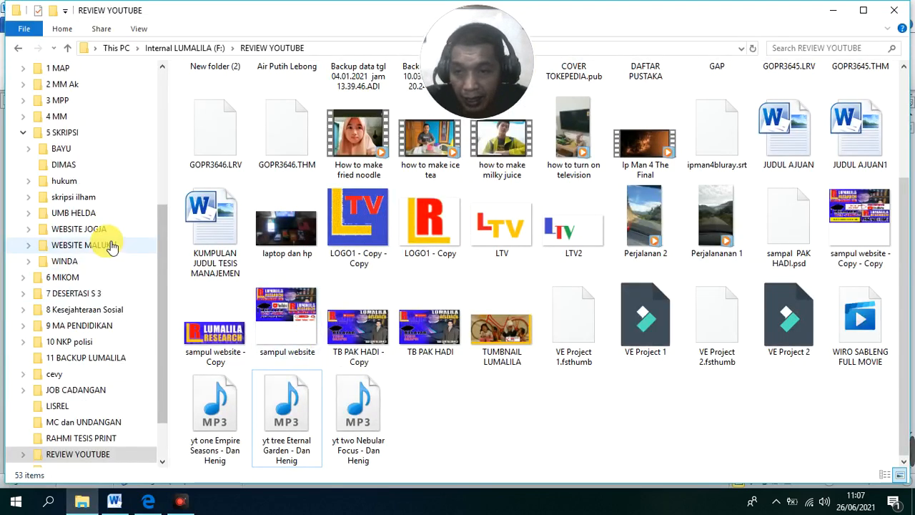
scroll(90, 321, down, 2)
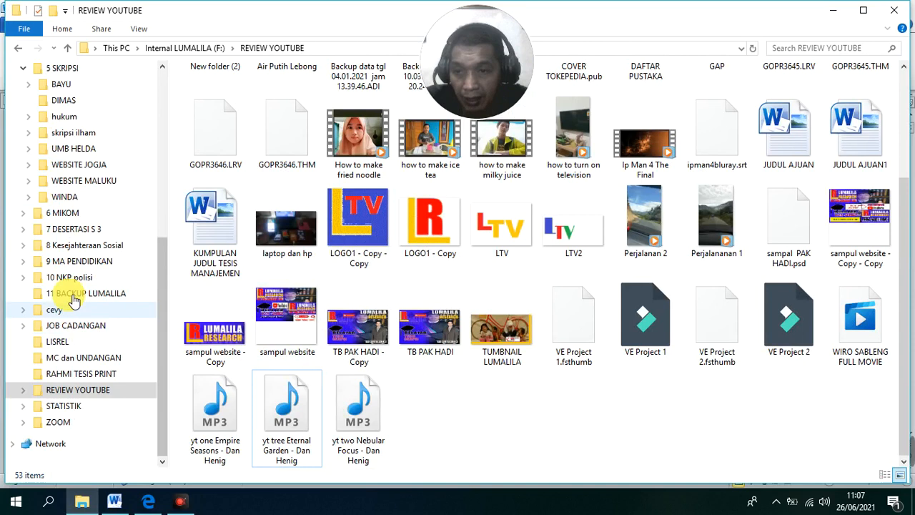
click(72, 229)
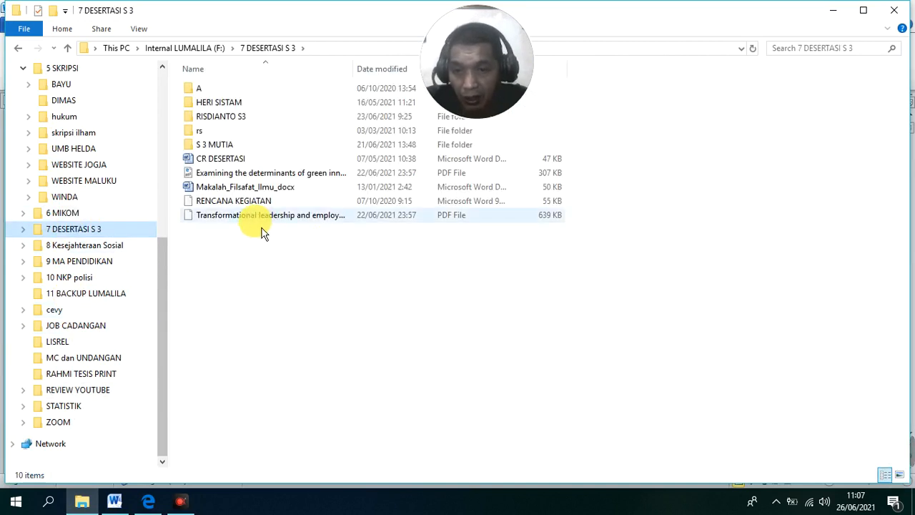
click(256, 218)
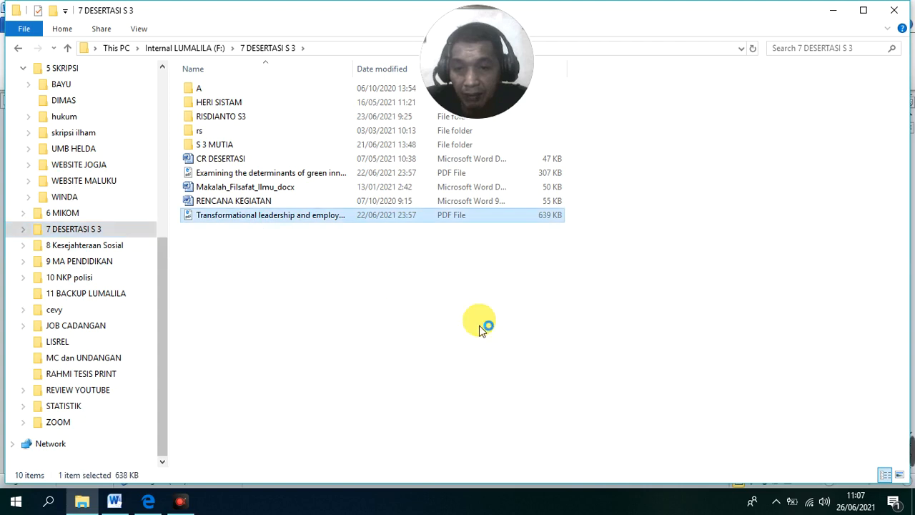
click(833, 10)
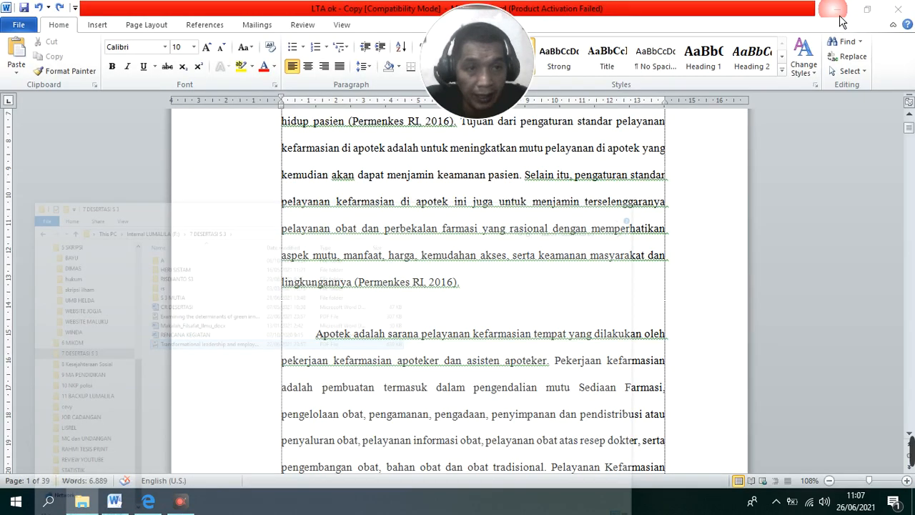
Switch to the PMK No. 35 PDF in Edge, dismiss the notification bars, and return to Word
click(619, 298)
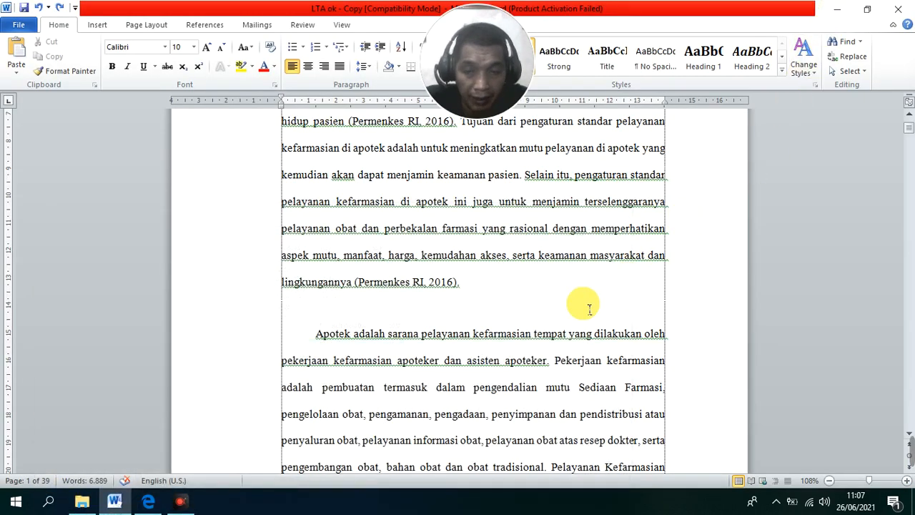
scroll(586, 303, up, 1)
scroll(590, 309, down, 1)
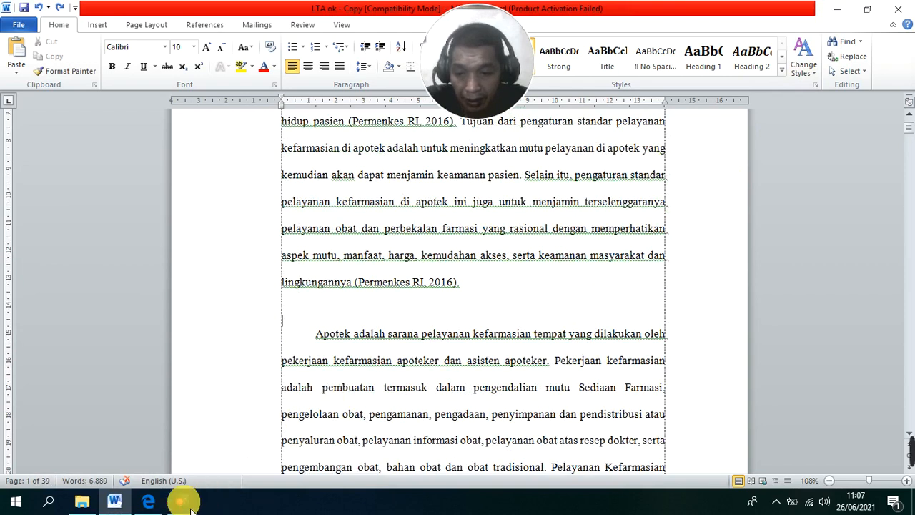
click(148, 502)
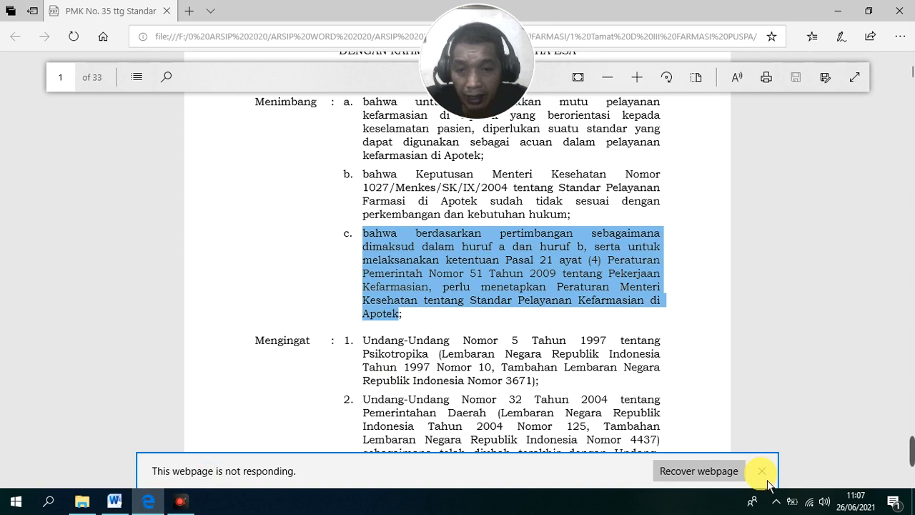
click(769, 479)
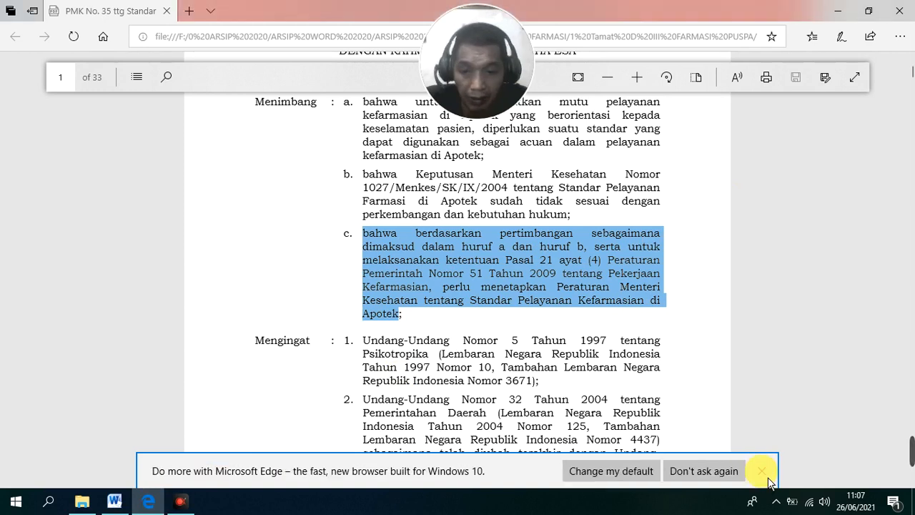
click(731, 483)
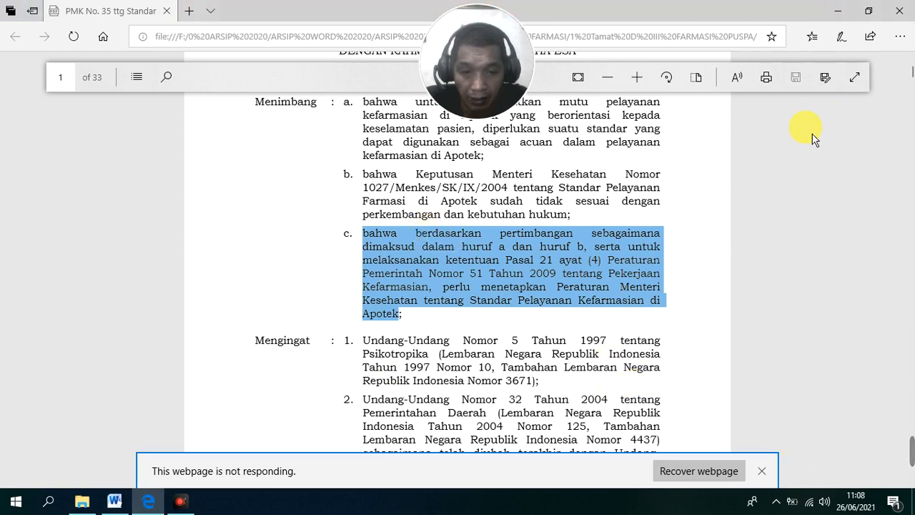
click(162, 510)
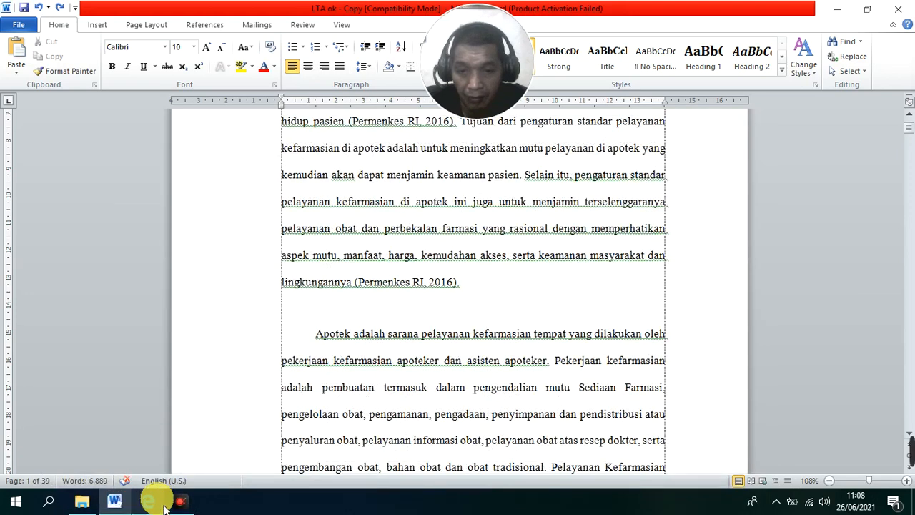
click(417, 308)
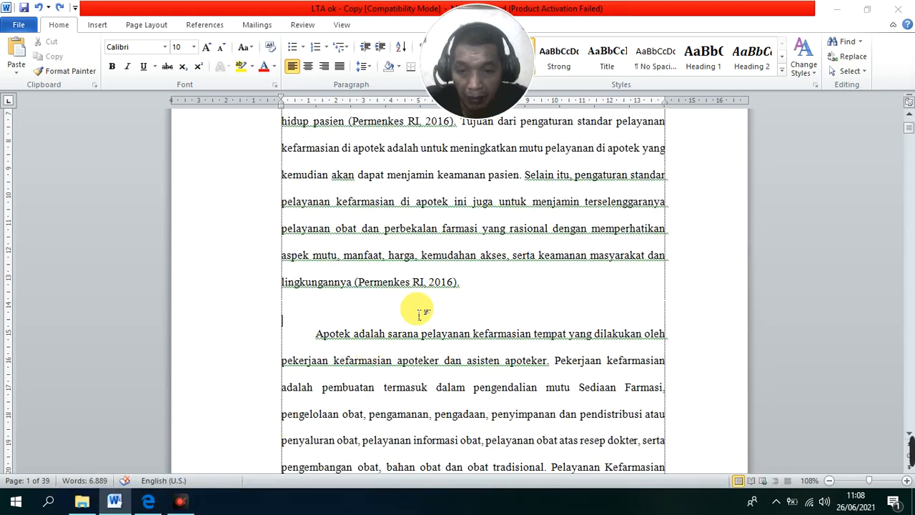
click(162, 511)
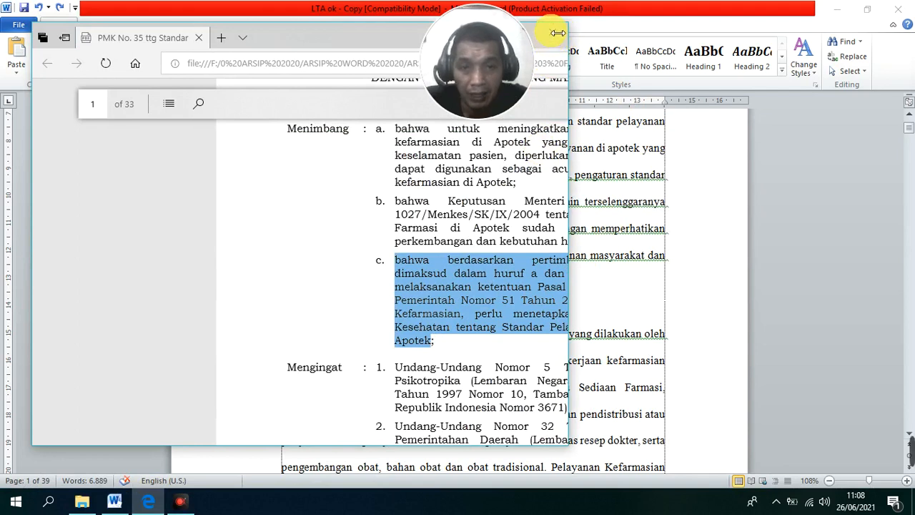
click(638, 296)
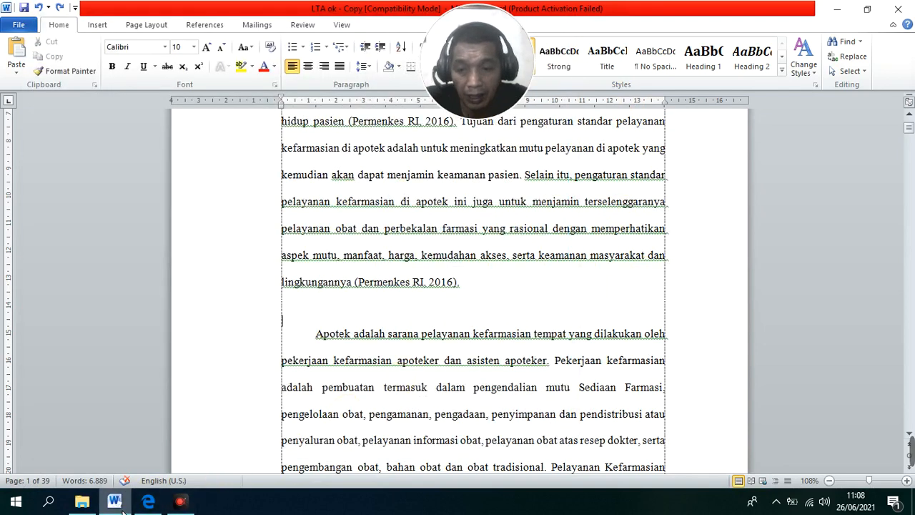
click(150, 505)
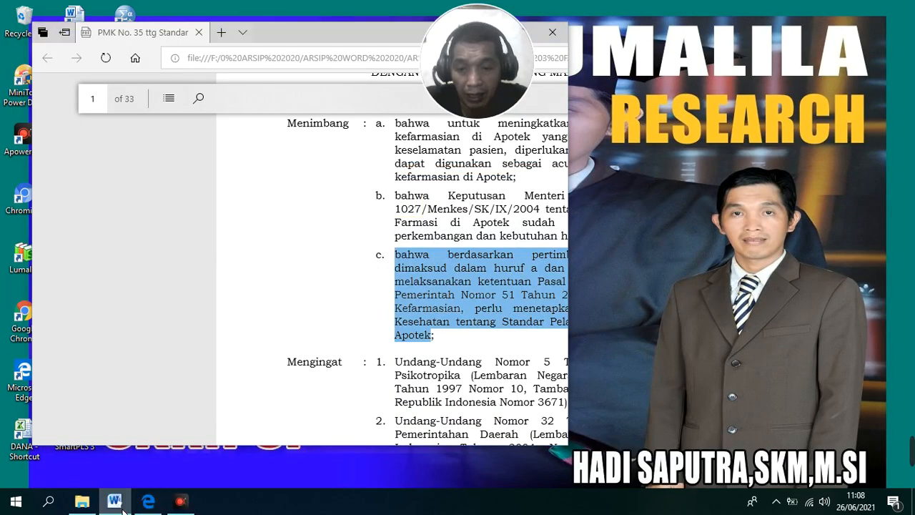
click(116, 502)
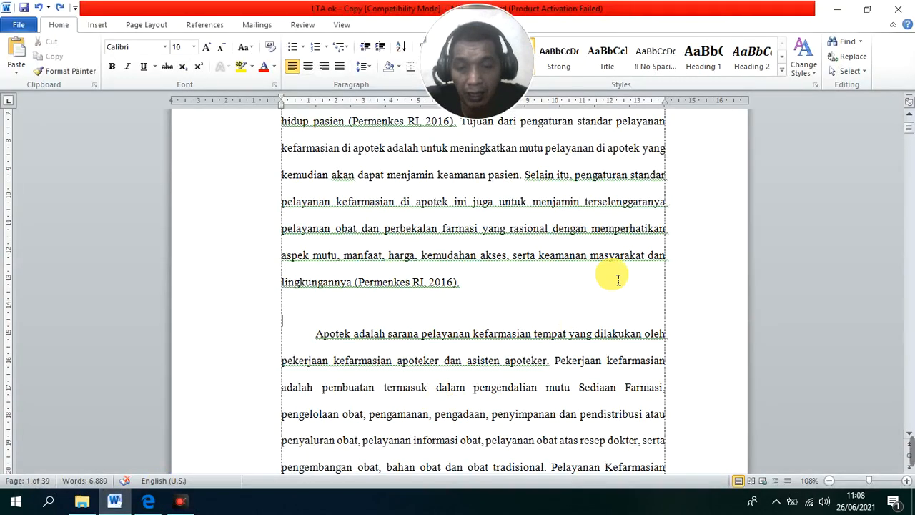
scroll(556, 241, up, 3)
scroll(519, 302, down, 2)
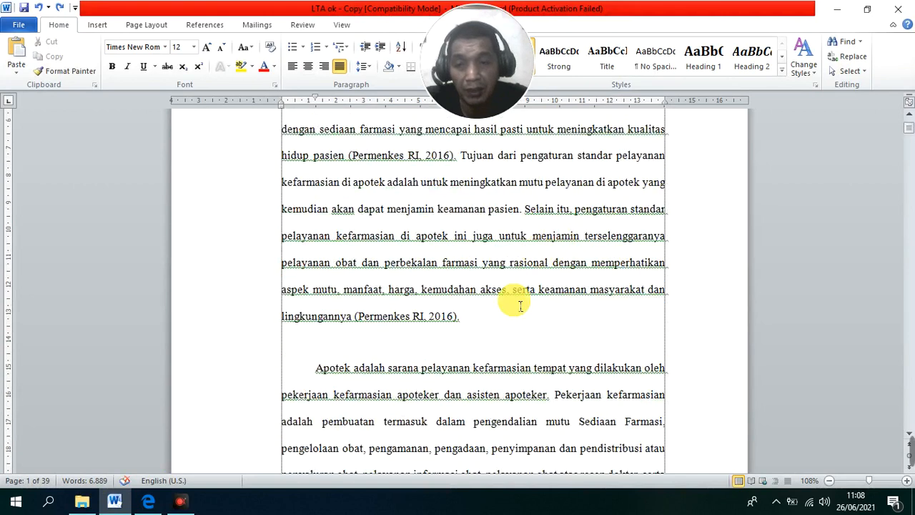
click(440, 345)
scroll(450, 340, down, 10)
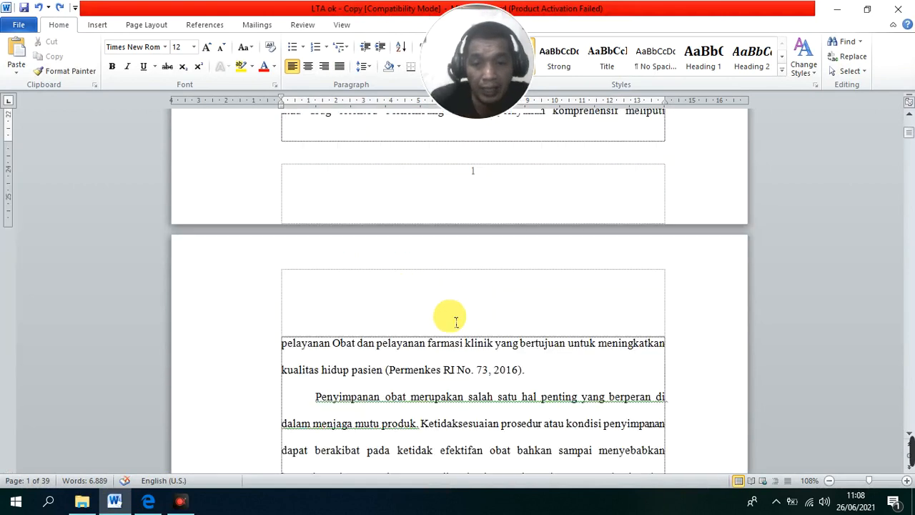
scroll(515, 308, down, 5)
scroll(521, 276, down, 3)
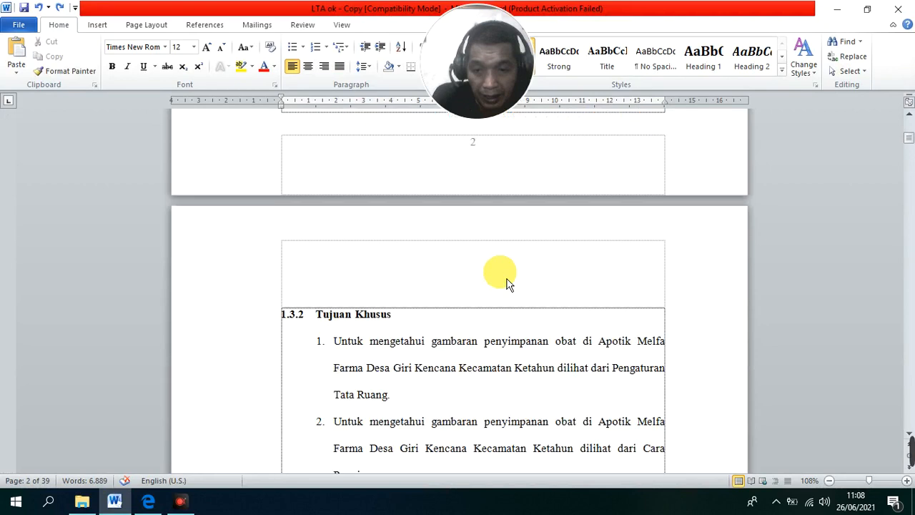
Switch to Edge and close the PMK No. 35 PDF tab
click(148, 502)
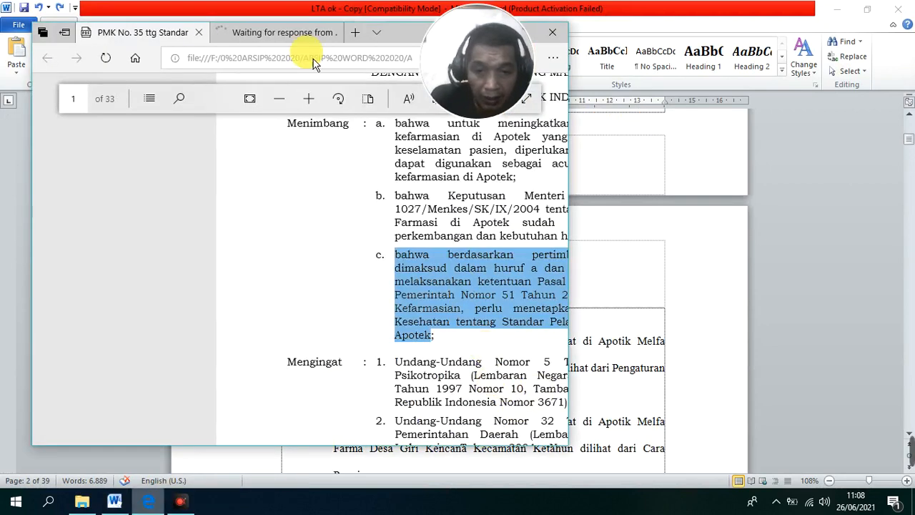
click(285, 36)
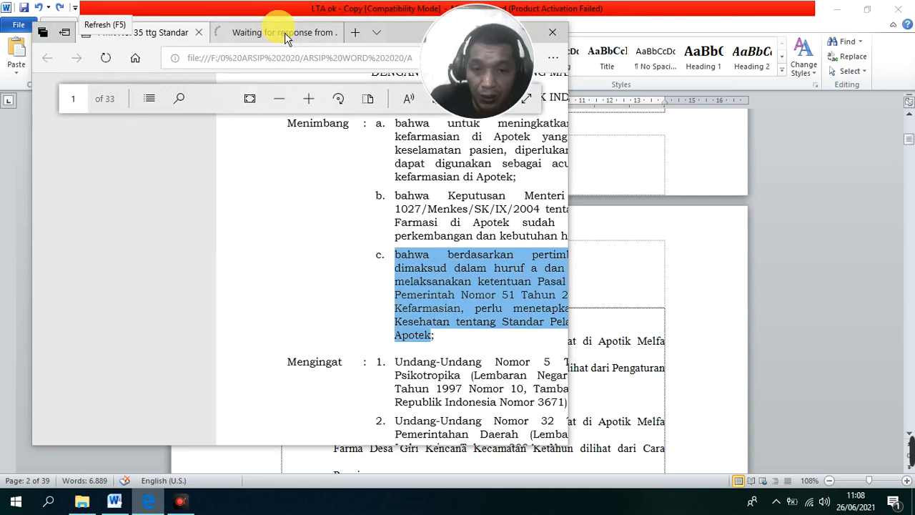
click(199, 33)
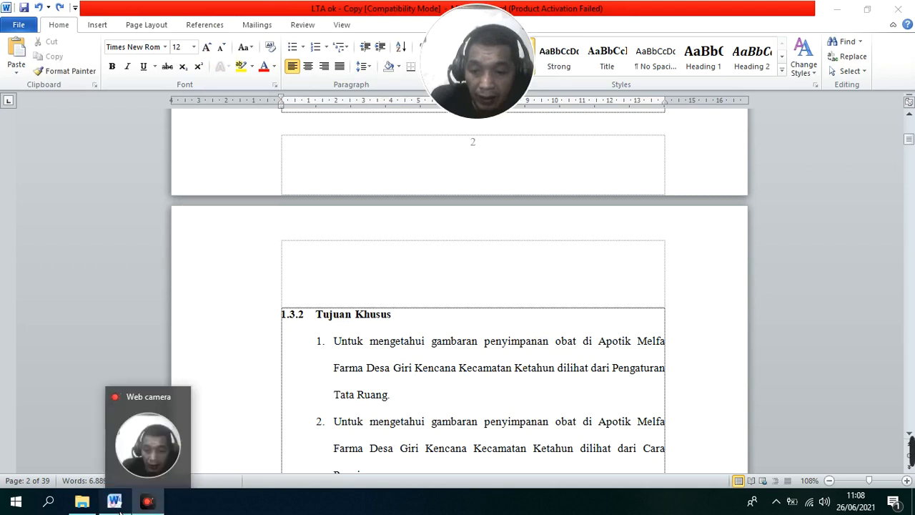
In File Explorer, open the Transformational leadership PDF from the 7 DESERTASI S 3 folder again
click(438, 386)
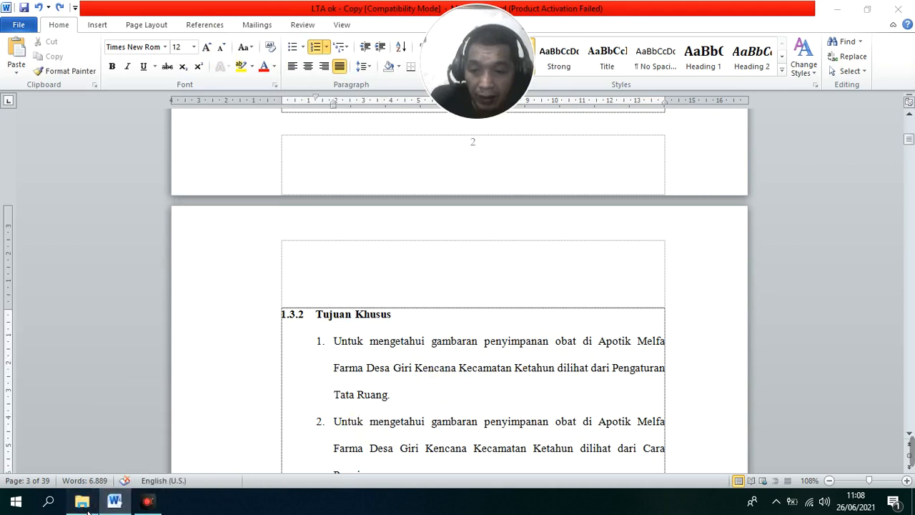
click(85, 503)
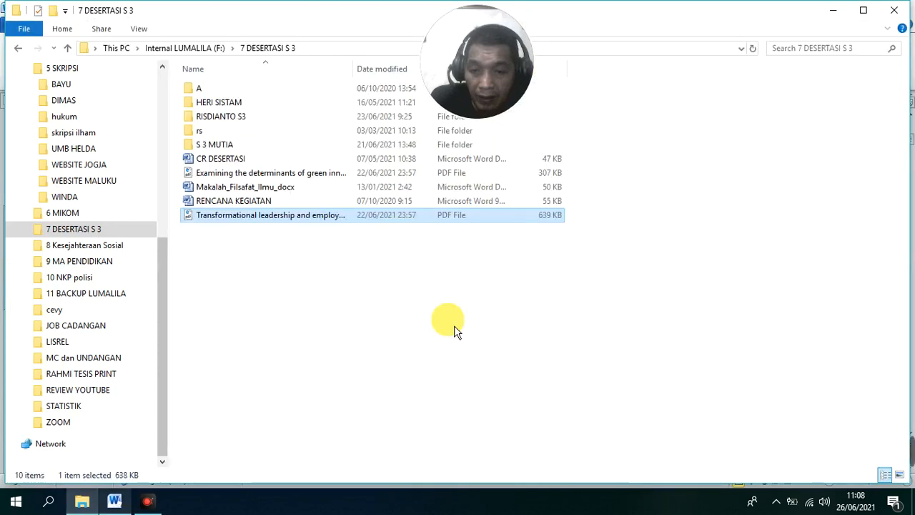
click(373, 320)
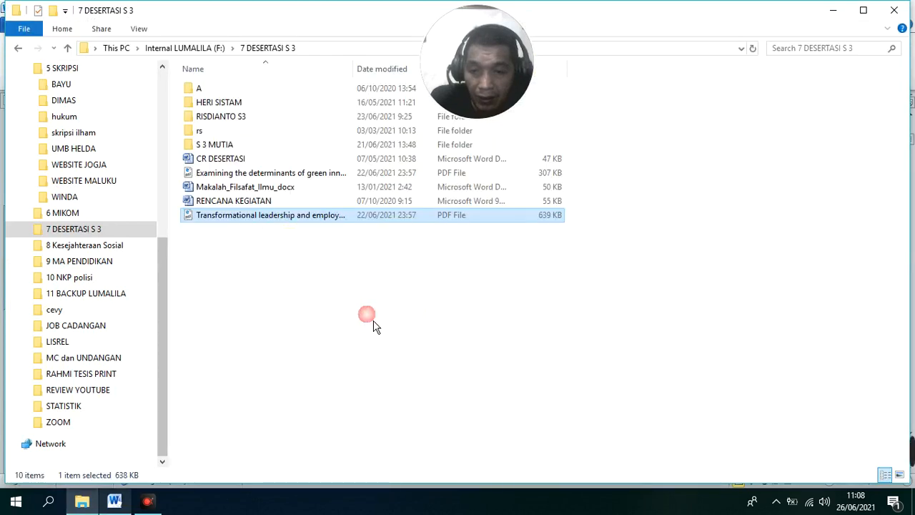
click(287, 219)
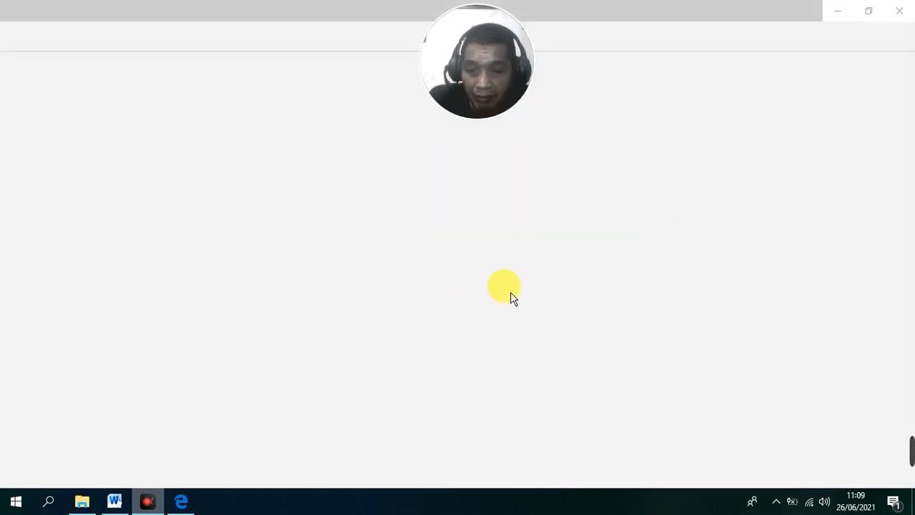
Switch to Word and change the numbering of the 1.3.2 Tujuan Khusus list to lowercase letters, starting with "a."
click(118, 500)
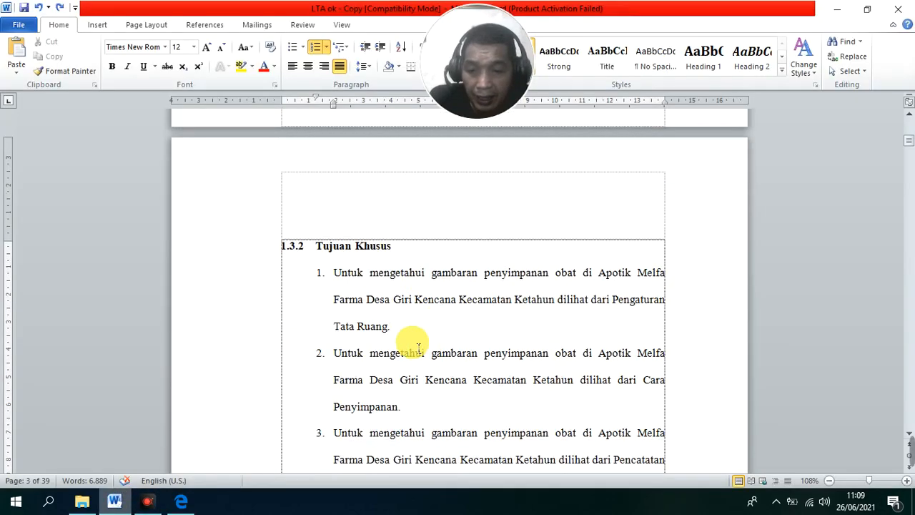
scroll(300, 302, down, 1)
click(334, 206)
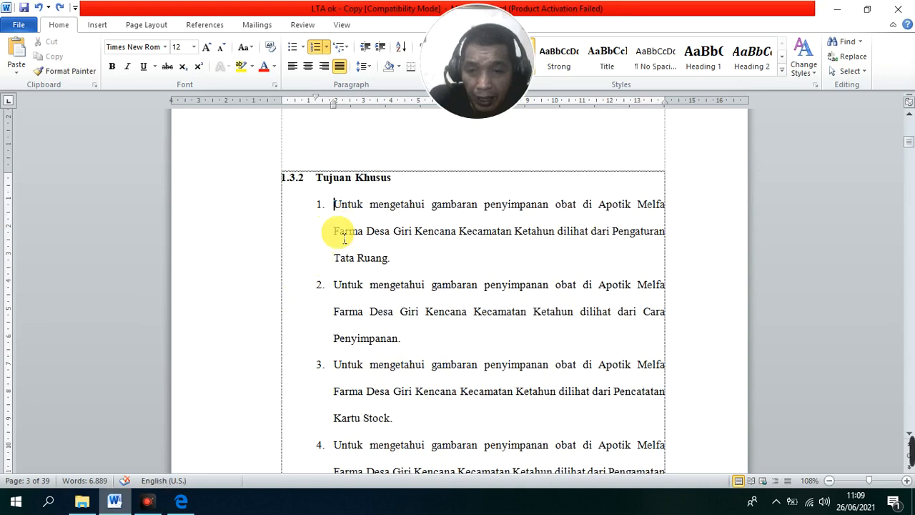
scroll(337, 235, up, 2)
scroll(342, 241, down, 2)
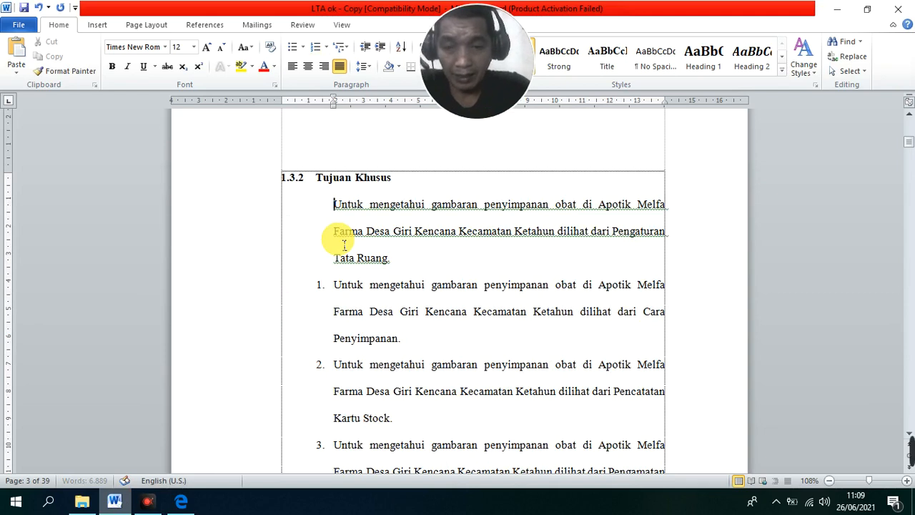
text(a.)
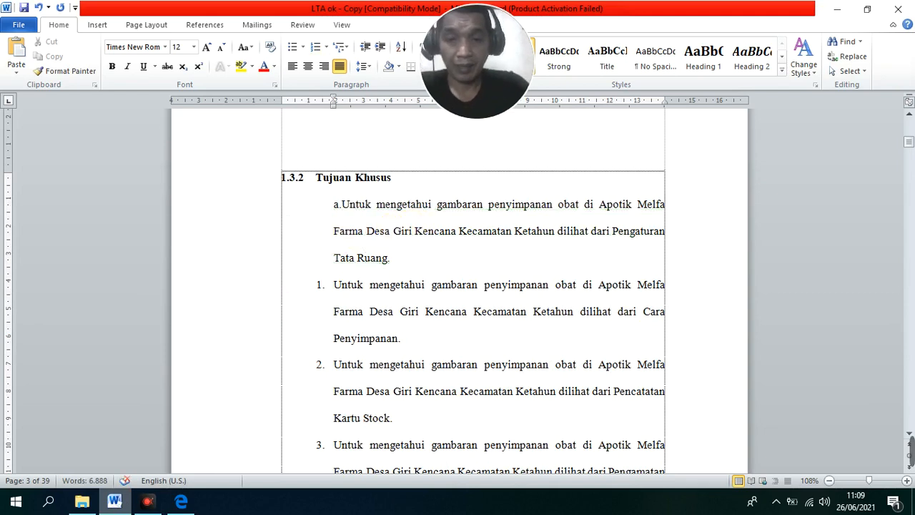
scroll(395, 235, down, 3)
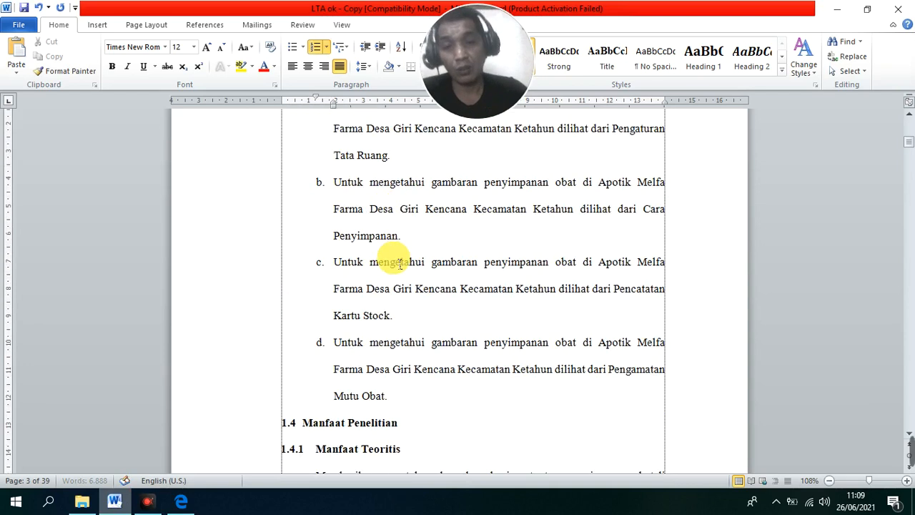
scroll(389, 258, up, 2)
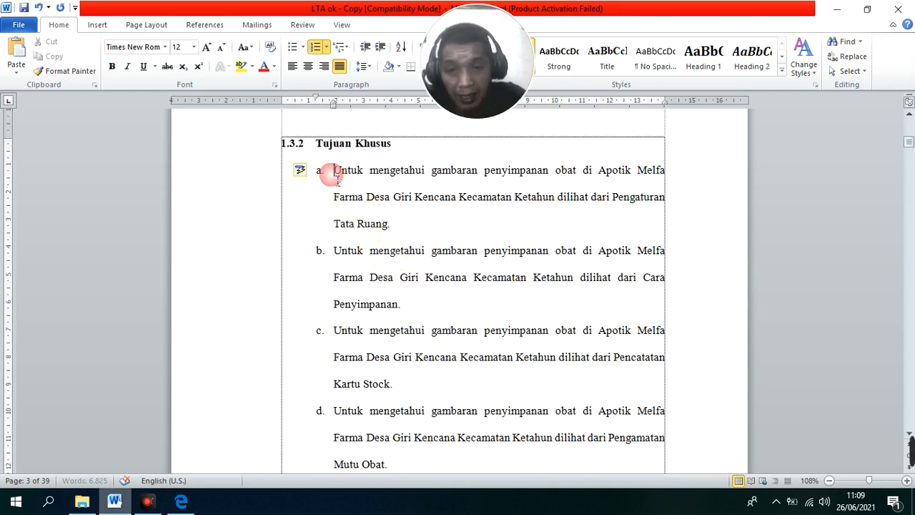
Change the numbering of the 1.3.2 Tujuan Khusus list to uppercase letters, starting with "A." at the first item
click(339, 250)
drag(334, 170, 387, 224)
click(358, 223)
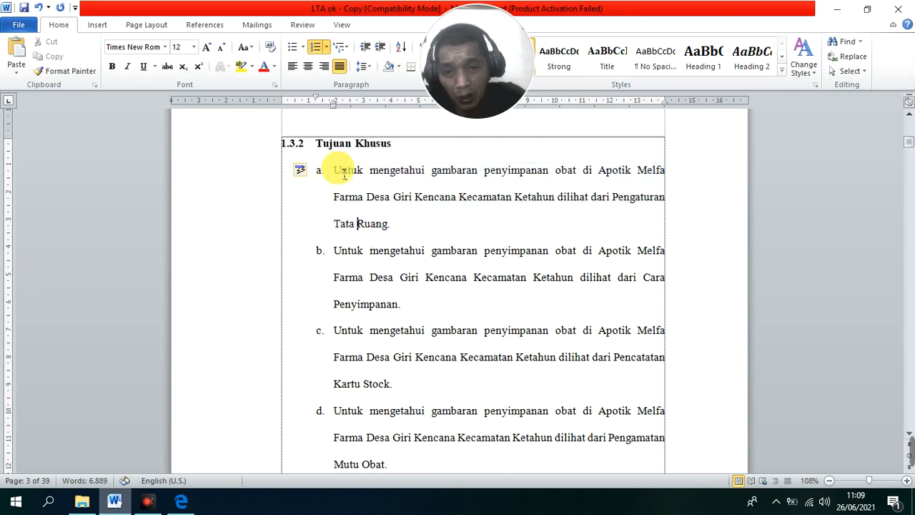
click(319, 171)
click(341, 174)
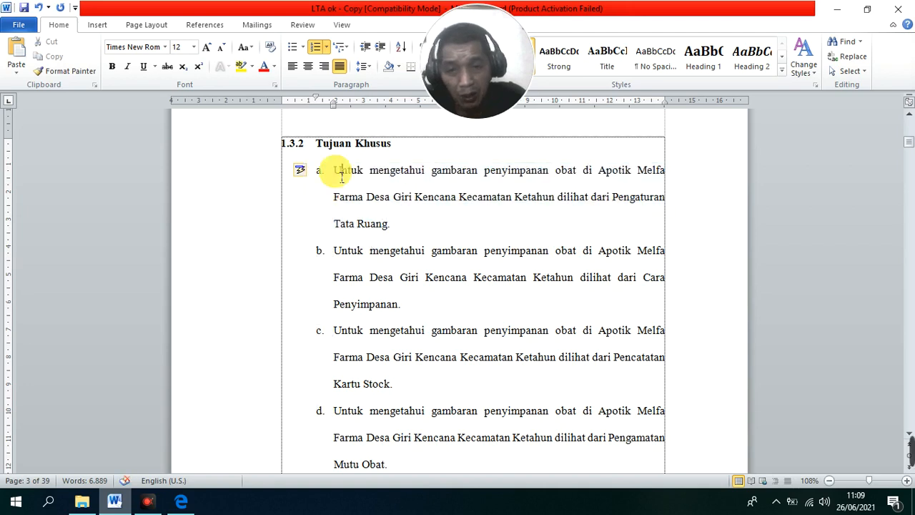
click(342, 178)
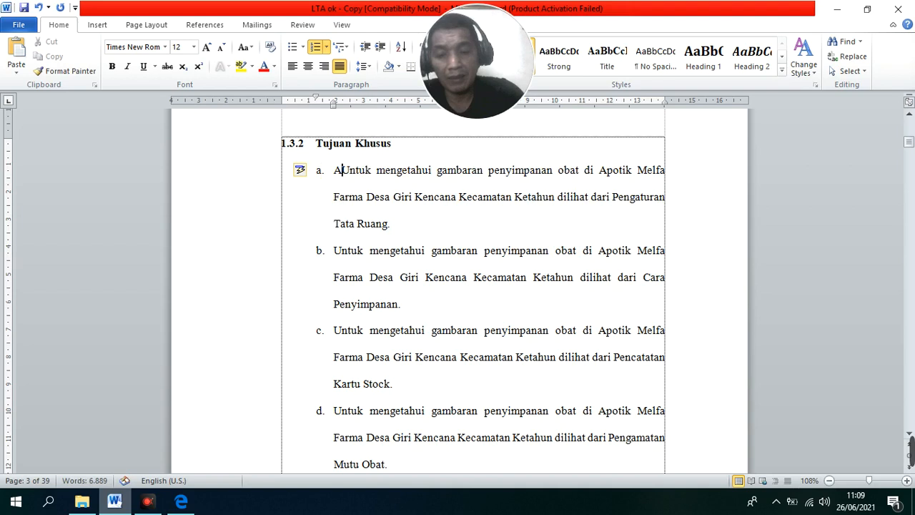
key(BackSpace)
text(A.)
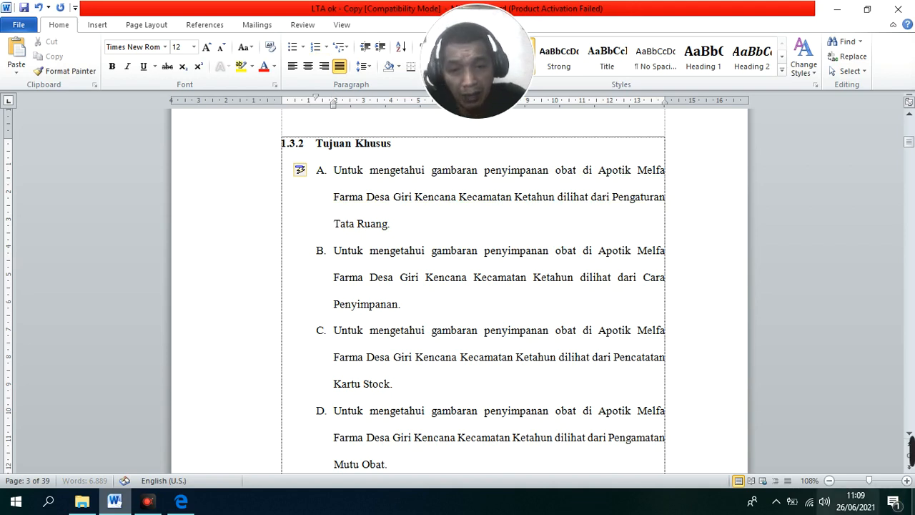
scroll(478, 281, down, 6)
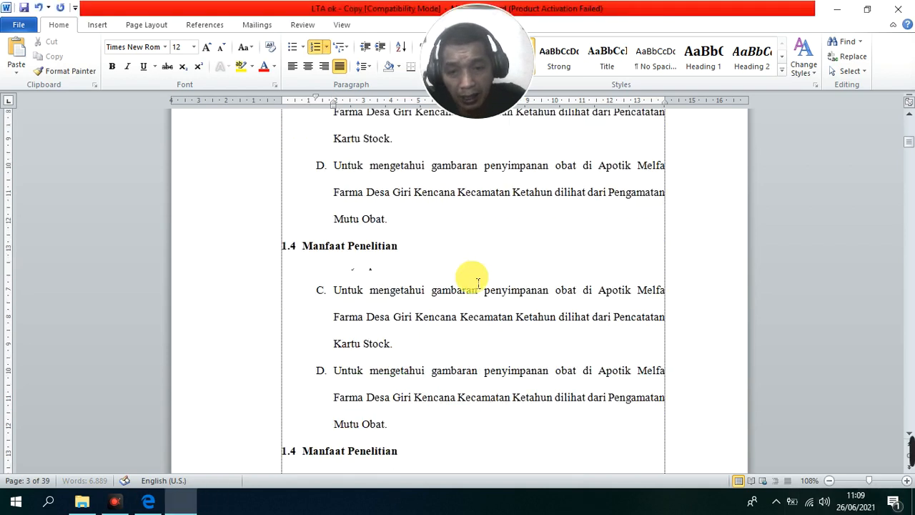
scroll(469, 293, up, 3)
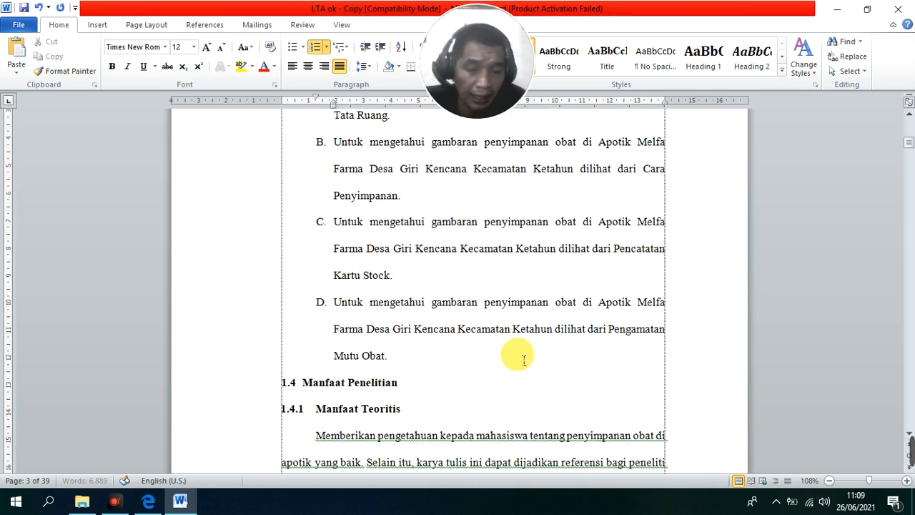
scroll(524, 360, up, 1)
scroll(518, 355, down, 3)
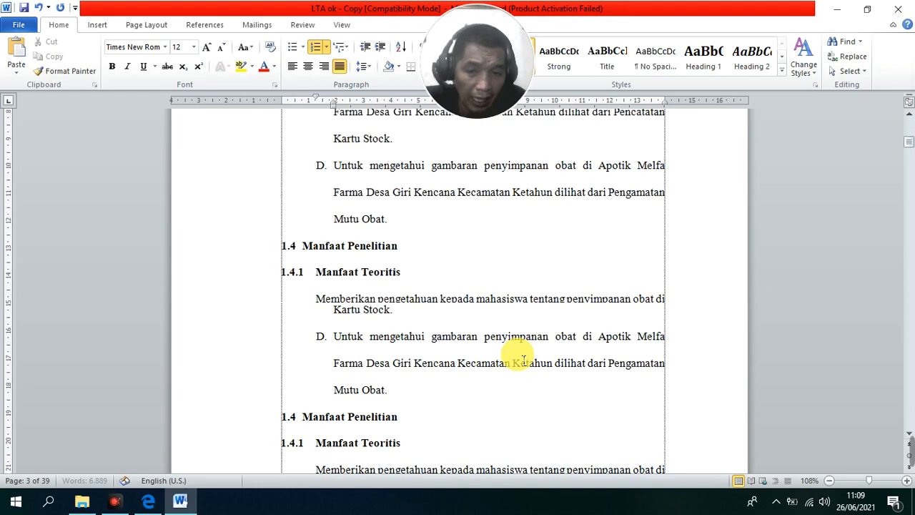
scroll(507, 363, up, 15)
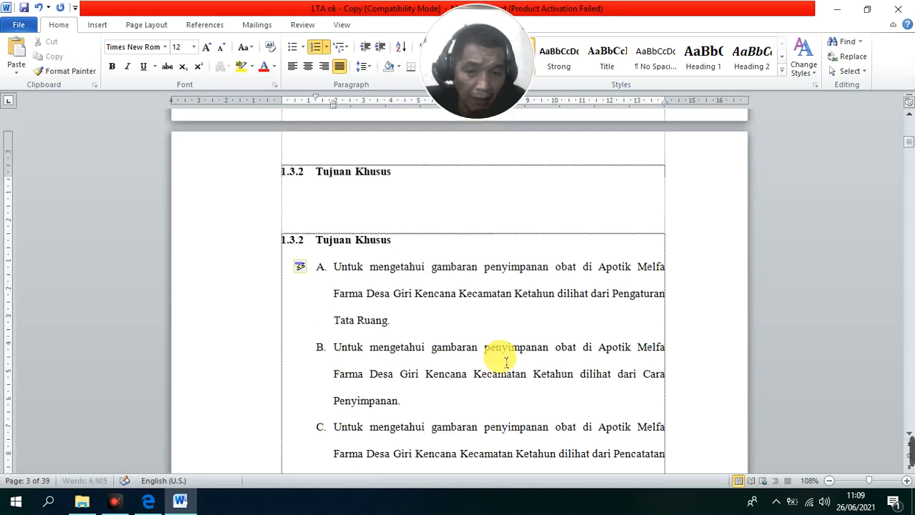
Delete the blank line above the "Apotek adalah sarana" paragraph in section 1.1 Latar Belakang
scroll(506, 363, up, 10)
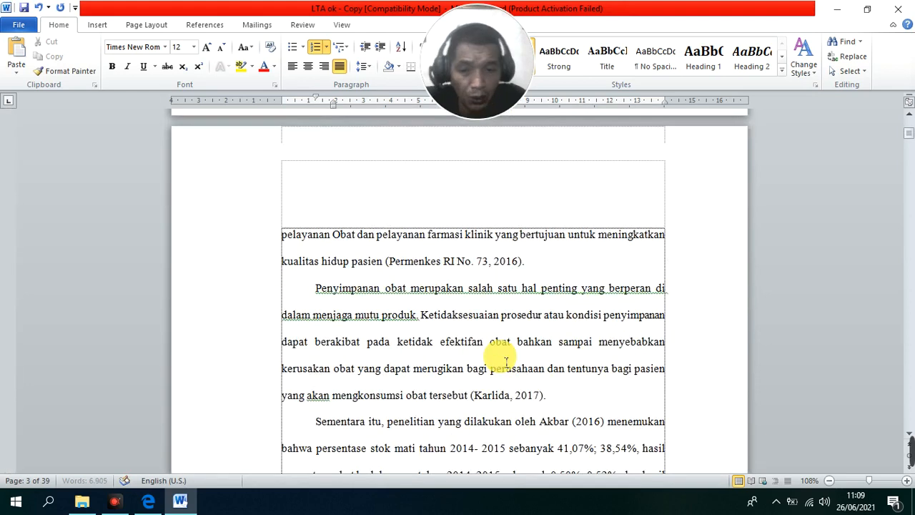
scroll(511, 329, up, 3)
scroll(474, 351, down, 3)
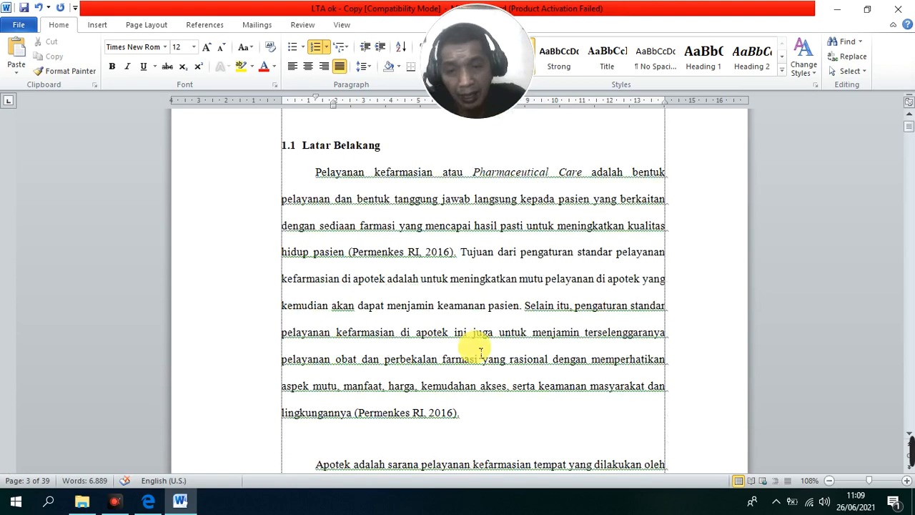
click(394, 335)
key(Delete)
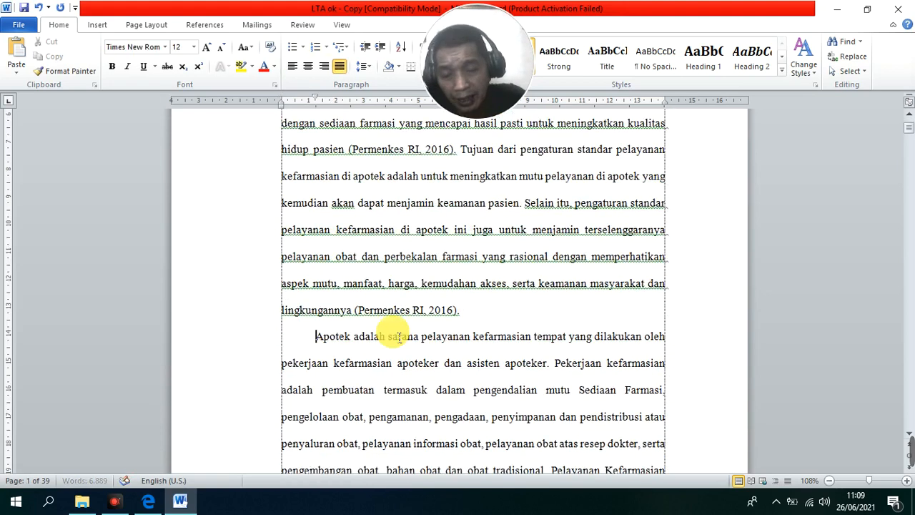
scroll(474, 319, up, 4)
scroll(463, 328, down, 3)
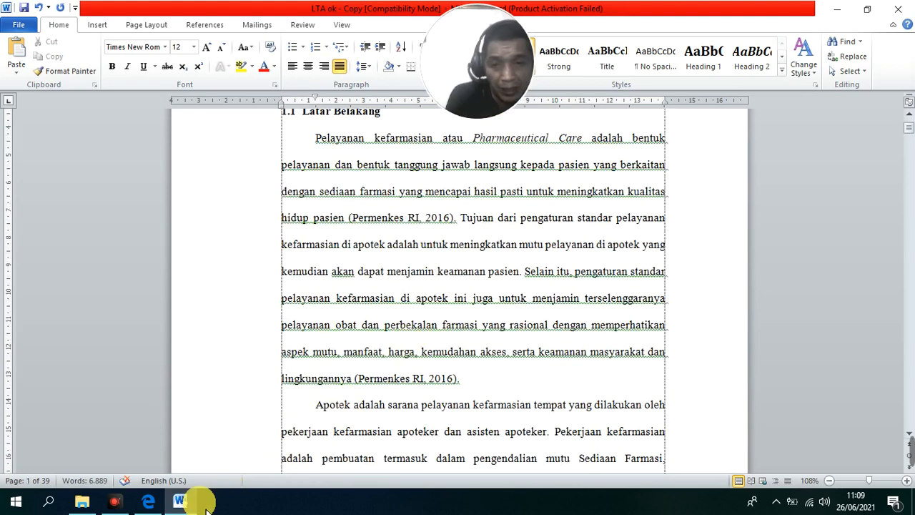
Check the Transformational leadership PDF in Edge, and view the quick formatting options for the Apotek paragraph in Word
click(151, 508)
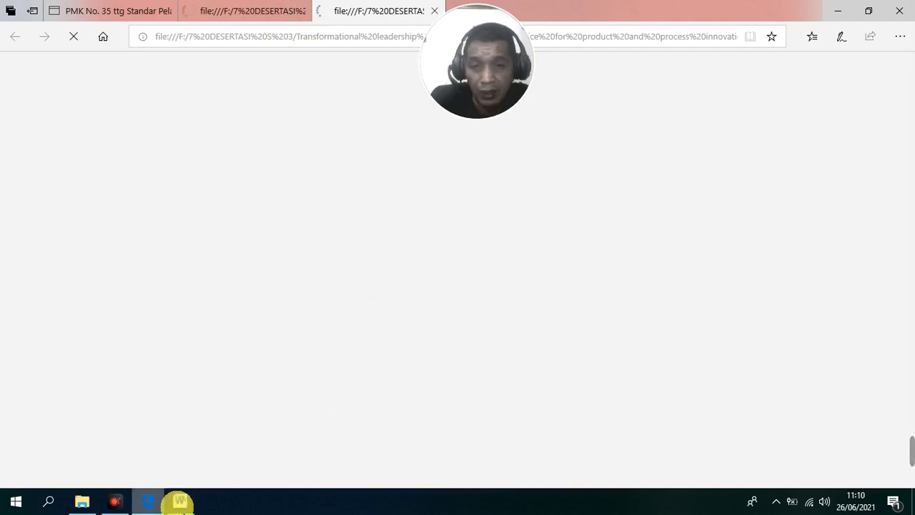
click(179, 503)
scroll(501, 322, down, 8)
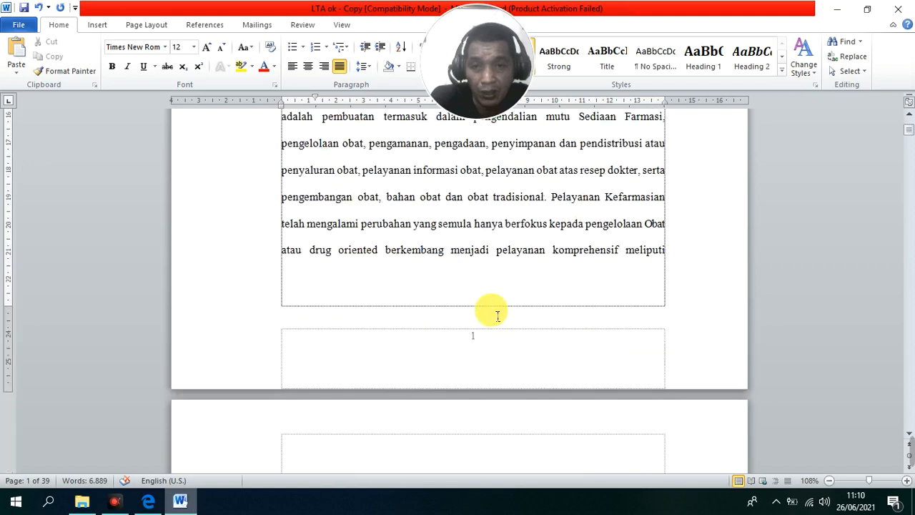
scroll(498, 314, up, 2)
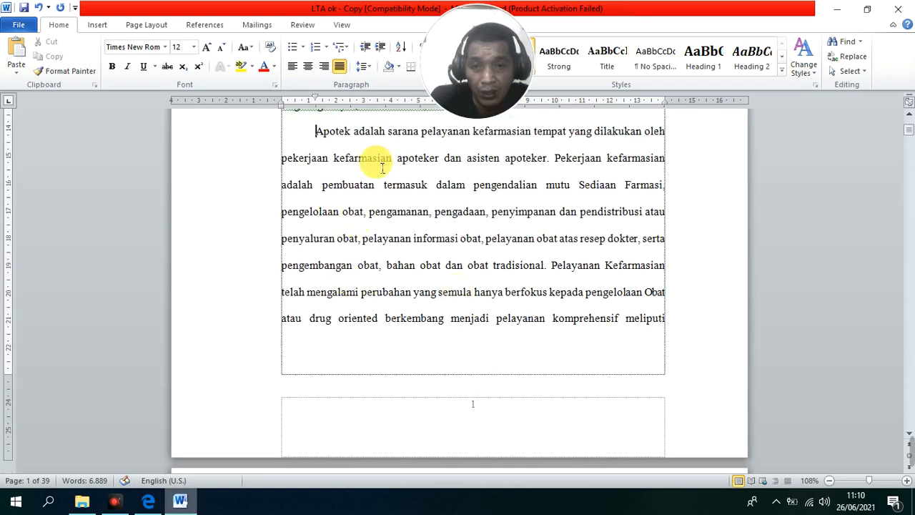
right_click(483, 207)
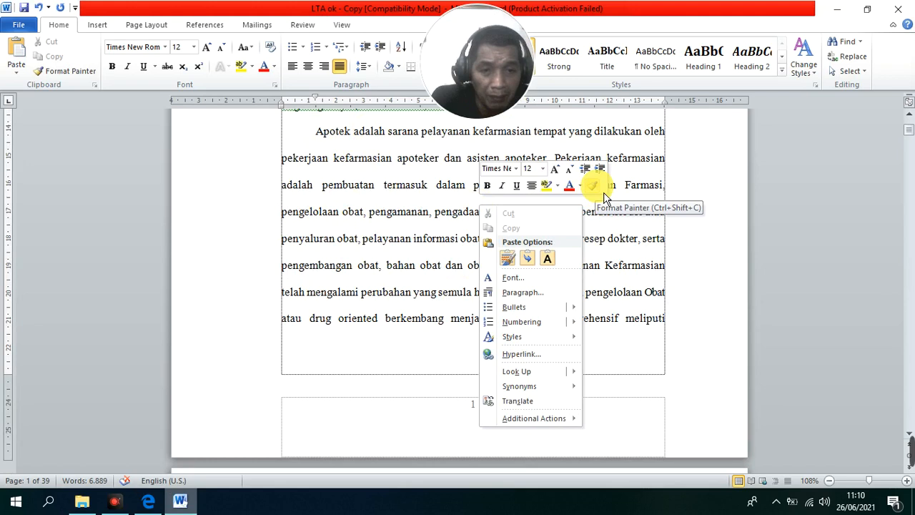
click(419, 233)
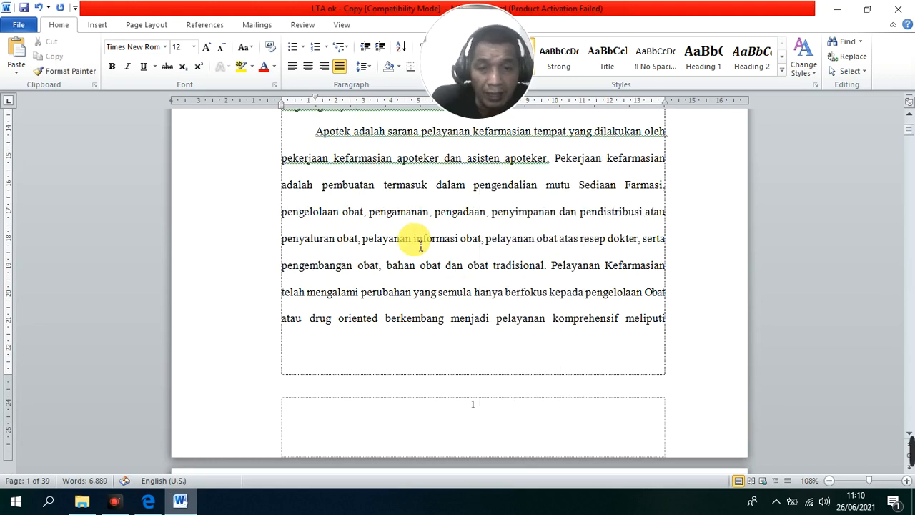
scroll(420, 248, down, 1)
scroll(421, 248, down, 2)
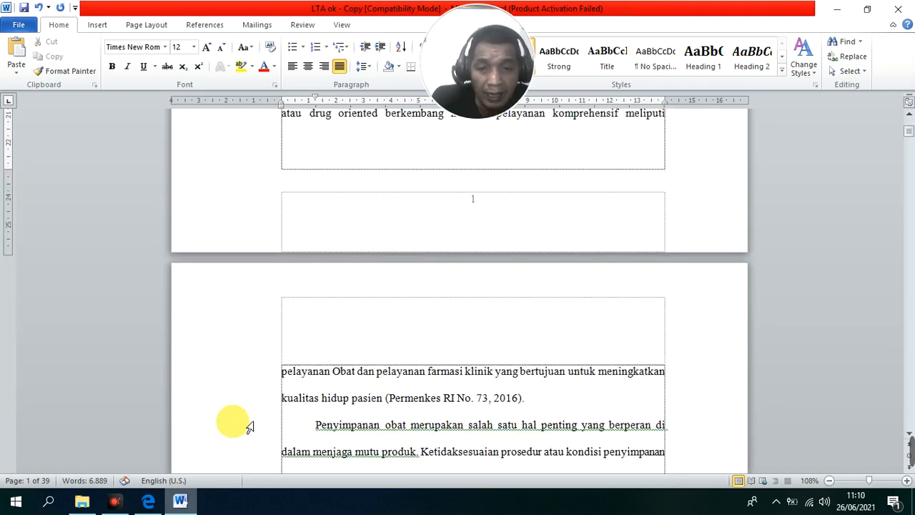
Check the Transformational leadership PDF in Edge again and return to the Latar Belakang text in Word
click(152, 504)
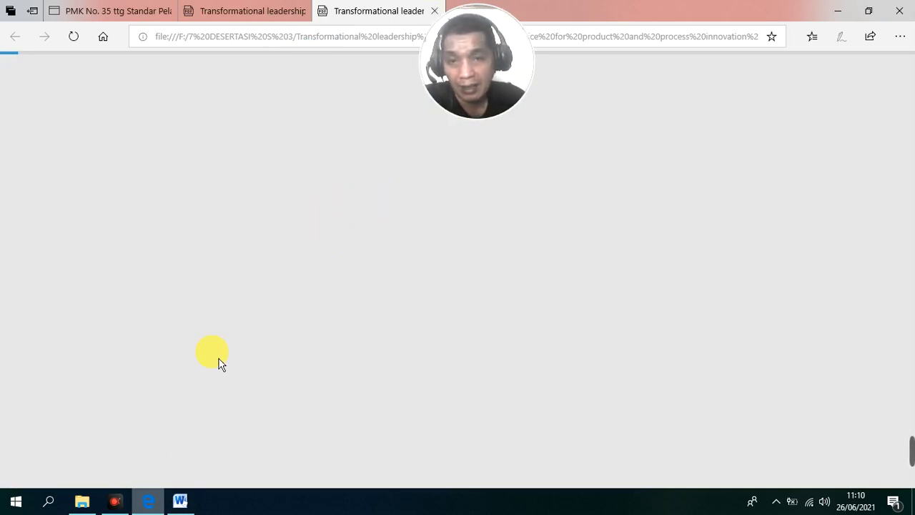
click(180, 500)
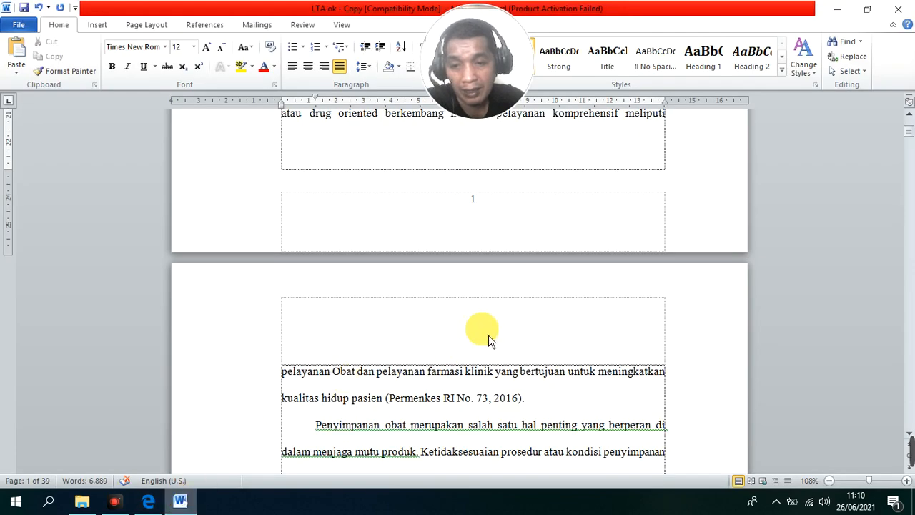
scroll(482, 328, up, 5)
scroll(493, 314, down, 3)
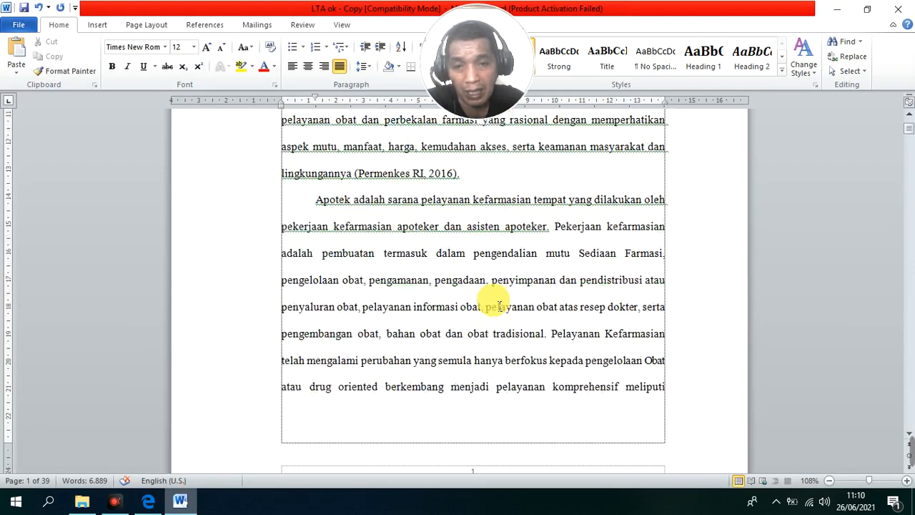
Copy the whole "Penyimpanan obat merupakan" paragraph on page 2 and remove it from the thesis
drag(315, 200, 655, 397)
scroll(506, 327, up, 2)
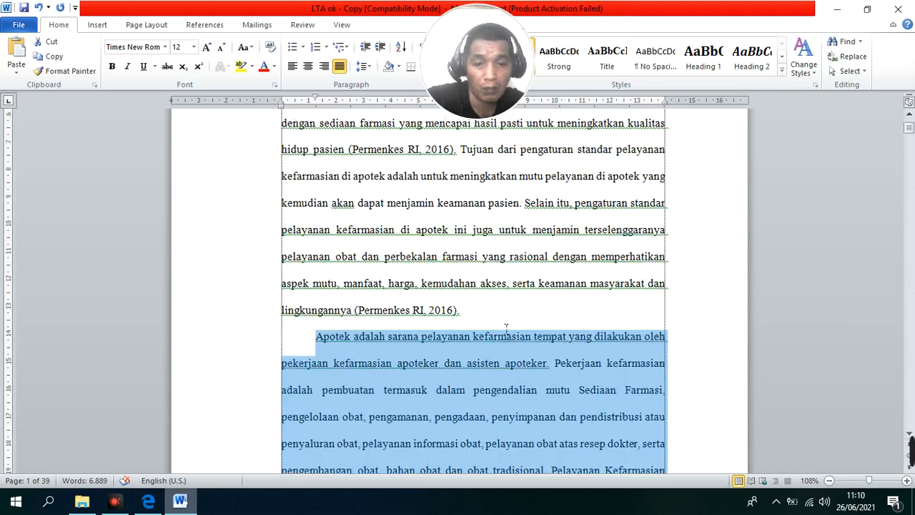
scroll(506, 327, down, 6)
drag(315, 323, 515, 377)
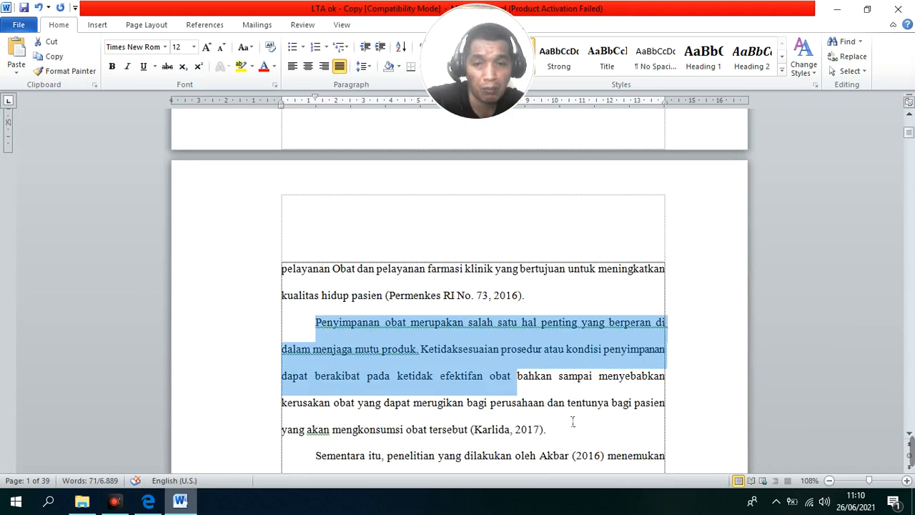
drag(572, 421, 584, 435)
key(ctrl+c)
key(Delete)
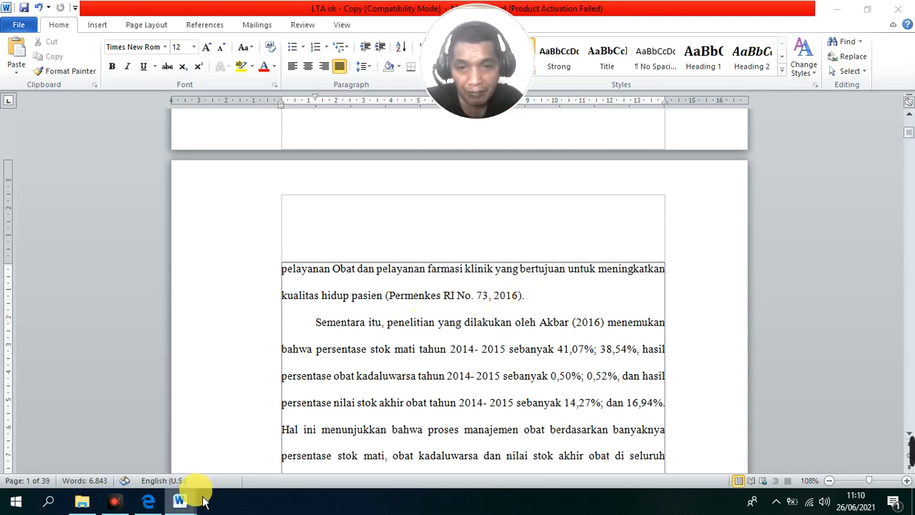
click(561, 336)
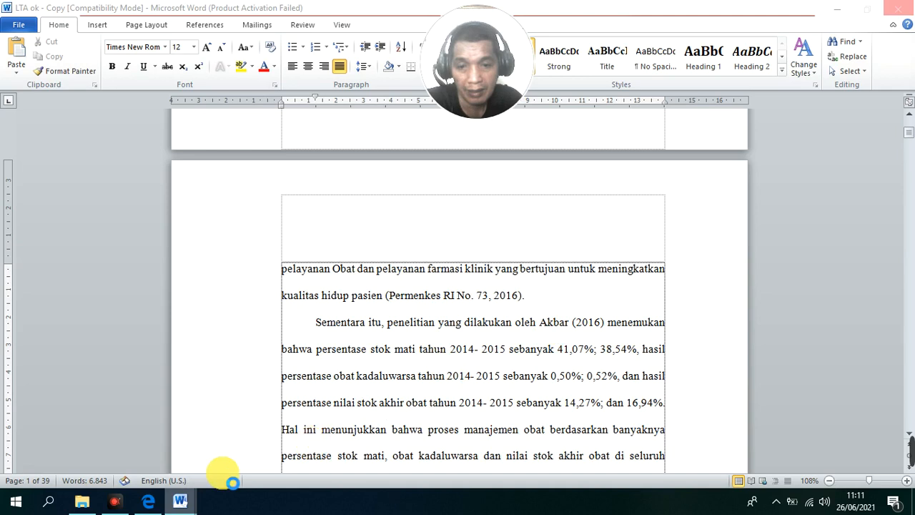
Switch to Edge and close all its tabs, enabling the option to always close all tabs
click(148, 502)
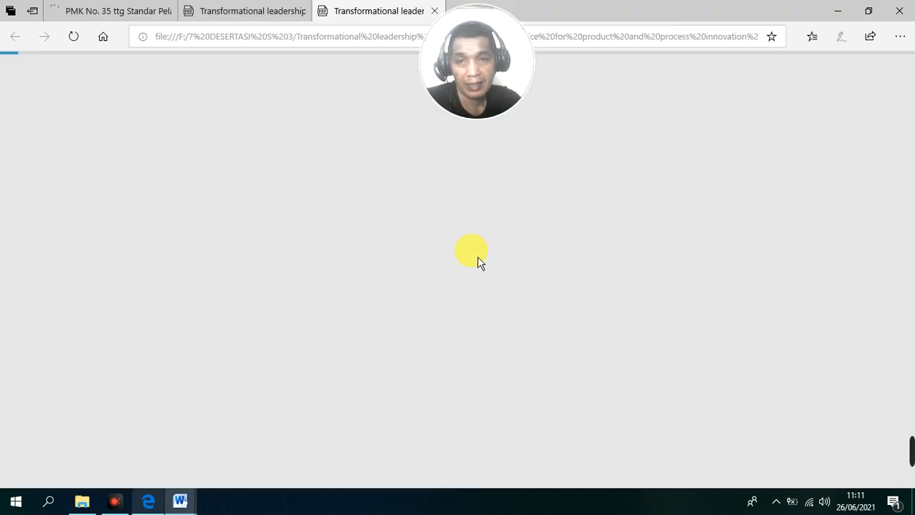
click(900, 11)
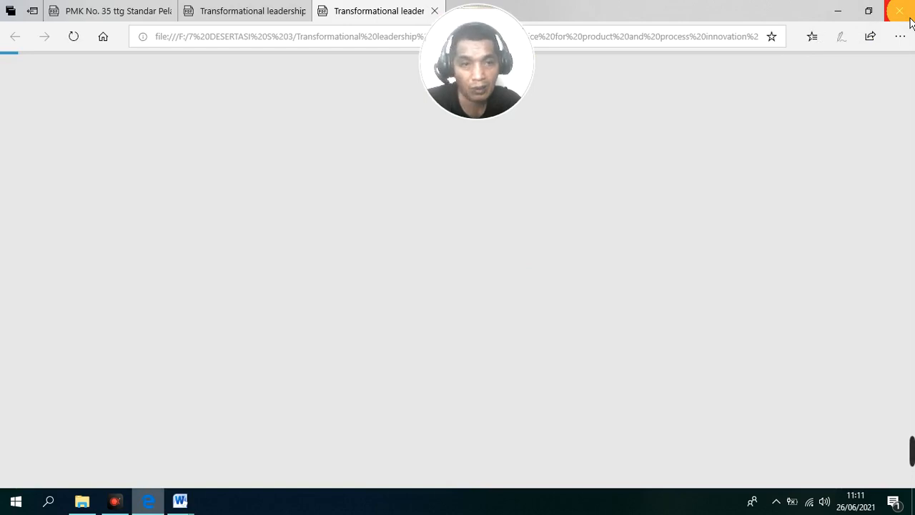
click(910, 18)
click(379, 247)
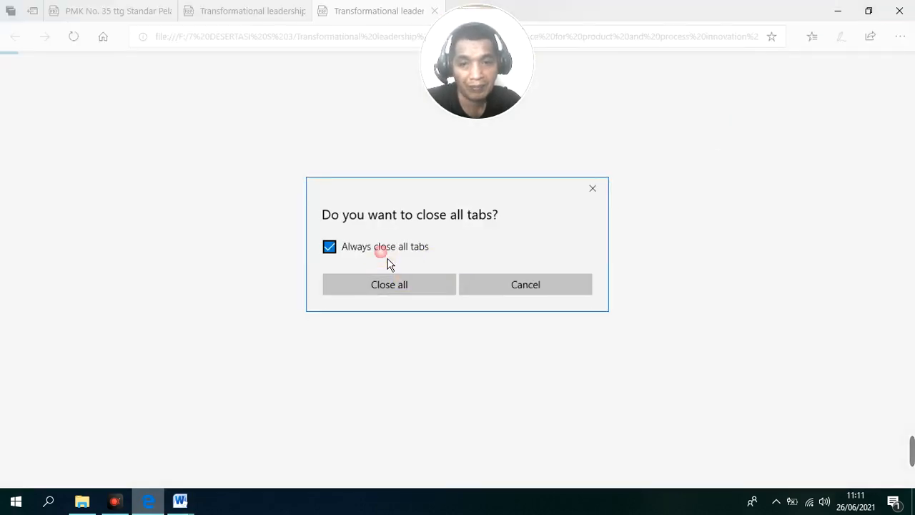
click(394, 289)
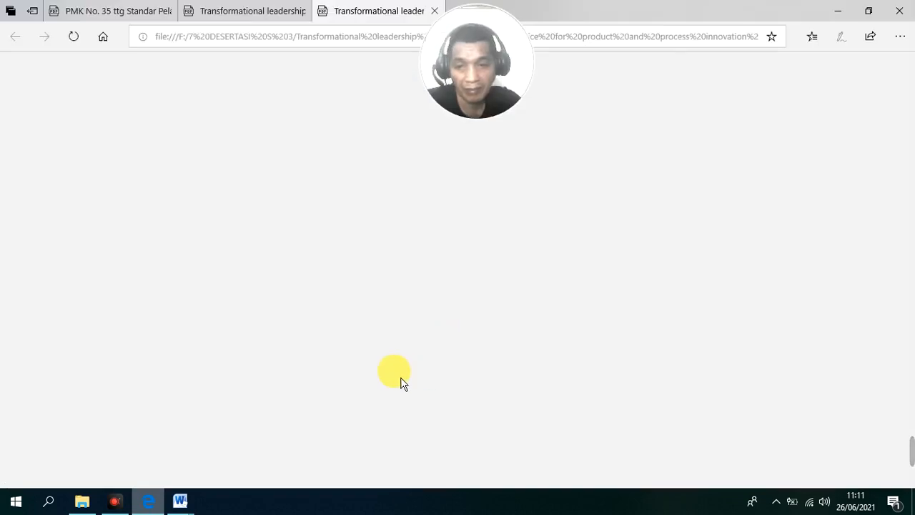
Switch to the blank Document1 in Word, paste the copied "Penyimpanan obat" paragraph and select it
click(185, 500)
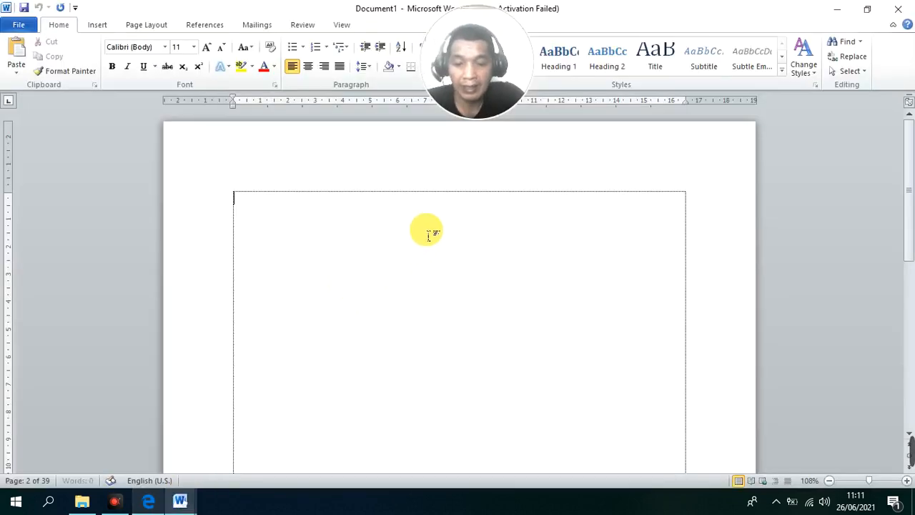
key(ctrl+v)
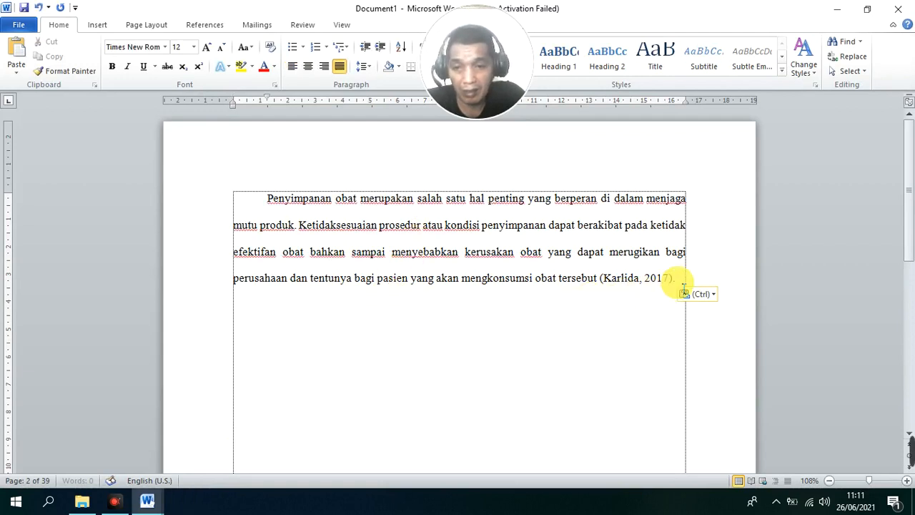
drag(676, 277, 302, 188)
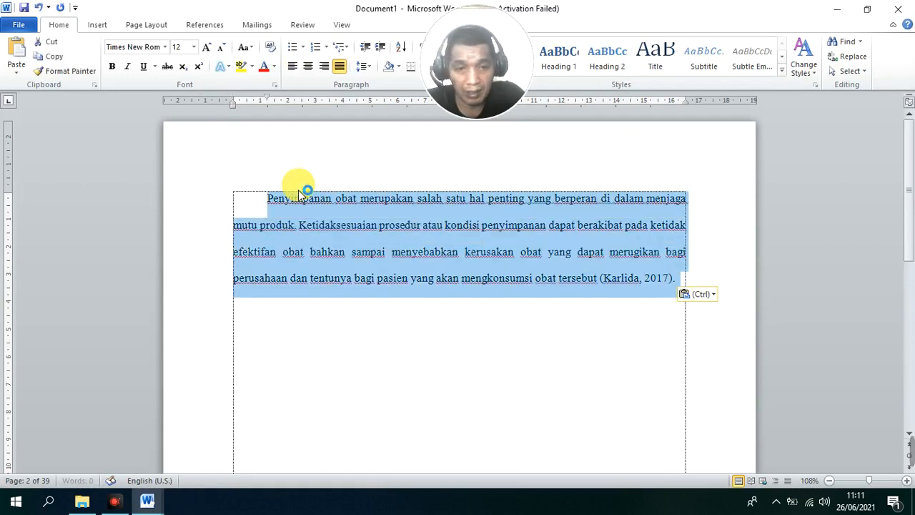
key(ctrl)
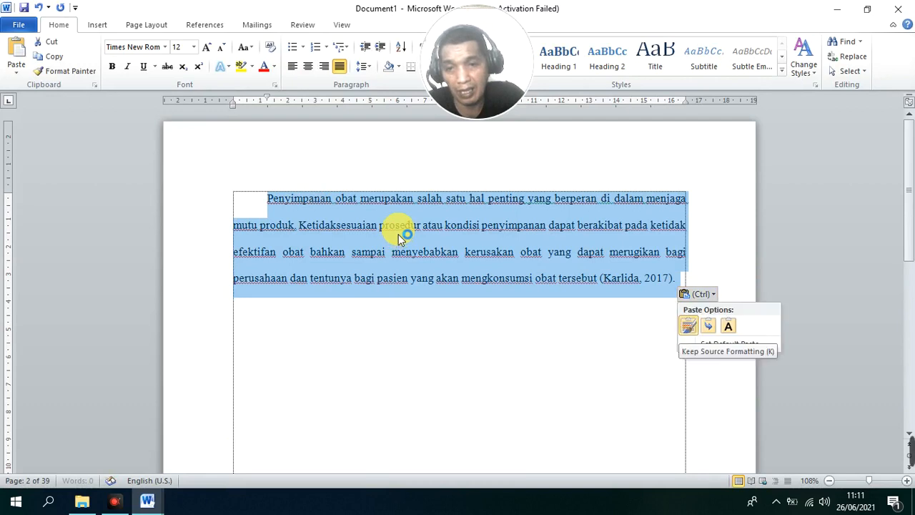
key(Escape)
Set the pasted paragraph's font size to 26 and its line spacing to single
right_click(403, 236)
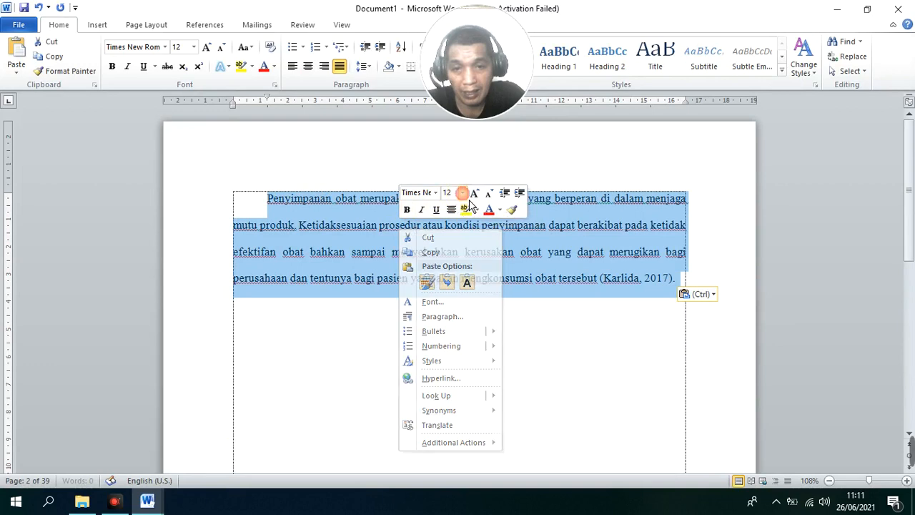
click(463, 192)
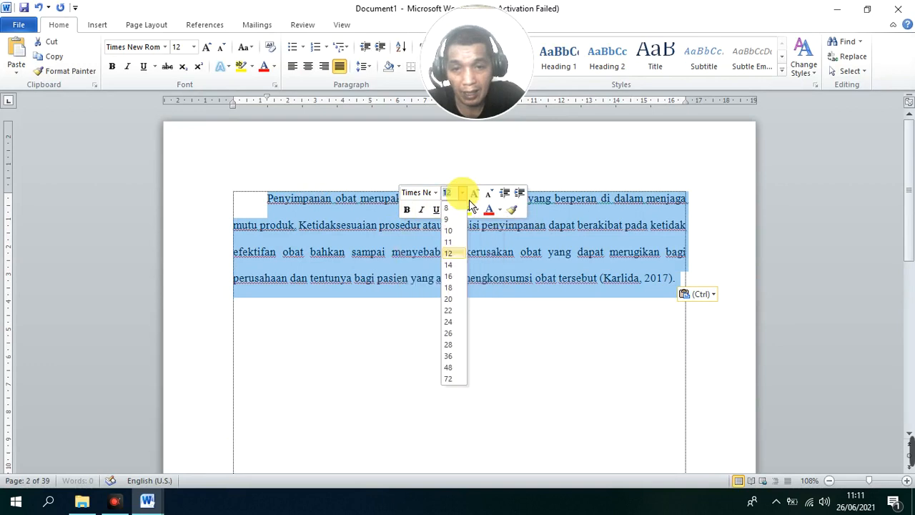
click(454, 334)
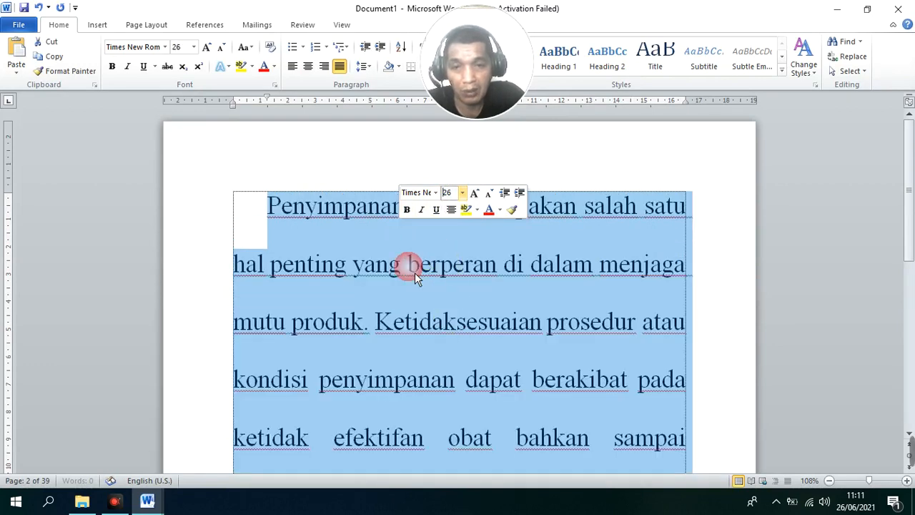
click(415, 273)
key(ctrl+1)
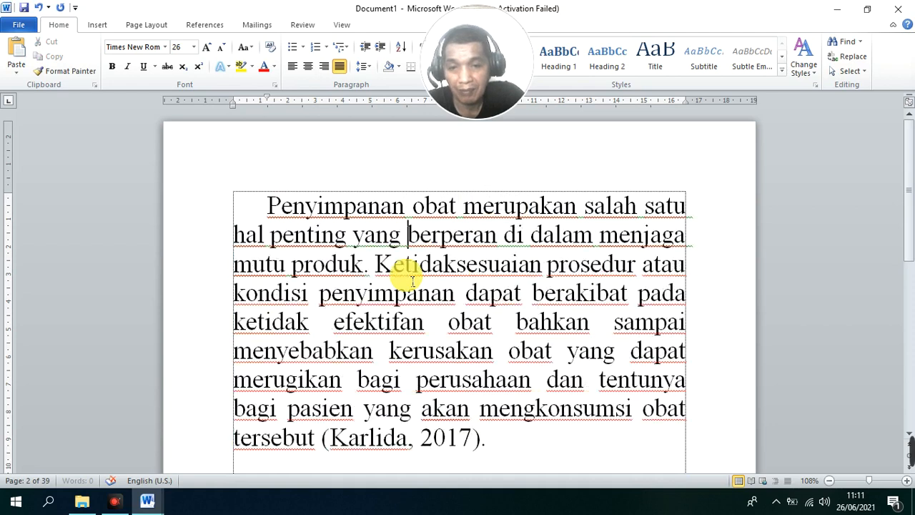
Highlight the entire "Penyimpanan obat" paragraph in yellow
scroll(413, 281, down, 2)
drag(551, 393, 268, 136)
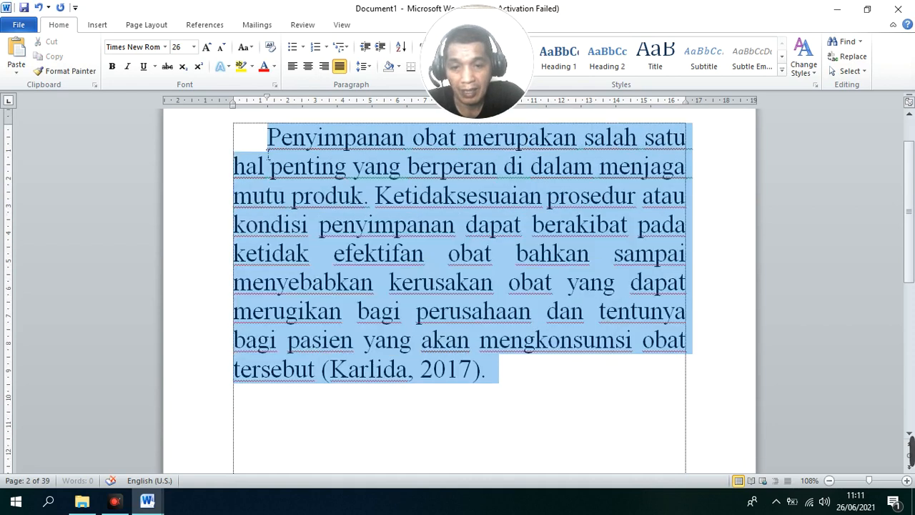
right_click(348, 166)
click(406, 143)
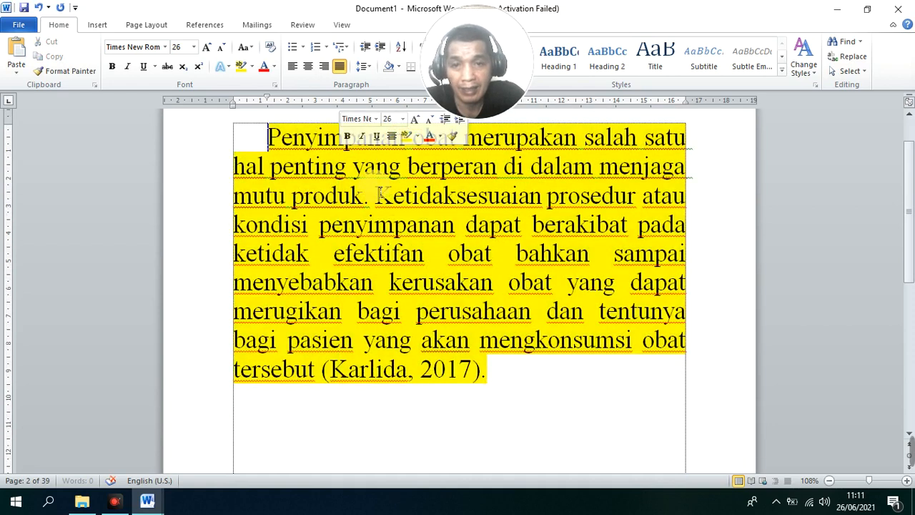
Color the text from "Ketidaksesuaian" through "perusahaan" red
drag(376, 195, 504, 309)
right_click(471, 227)
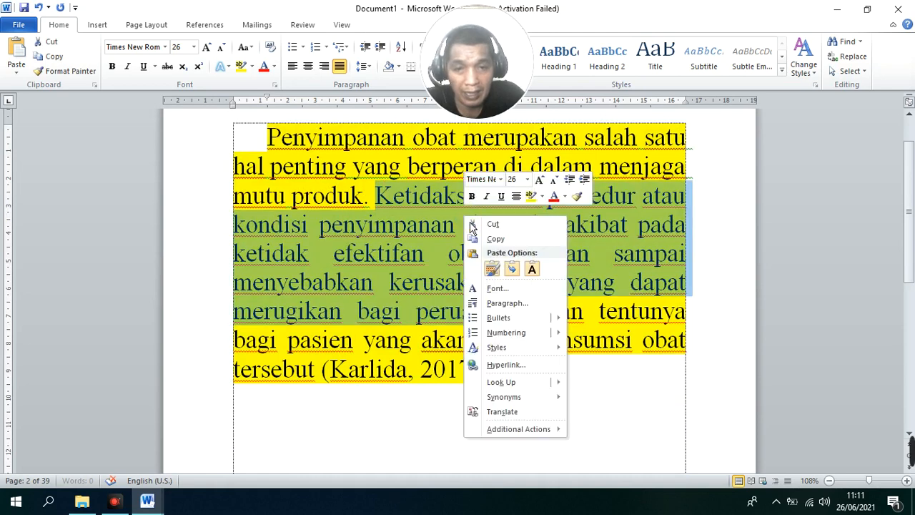
click(555, 198)
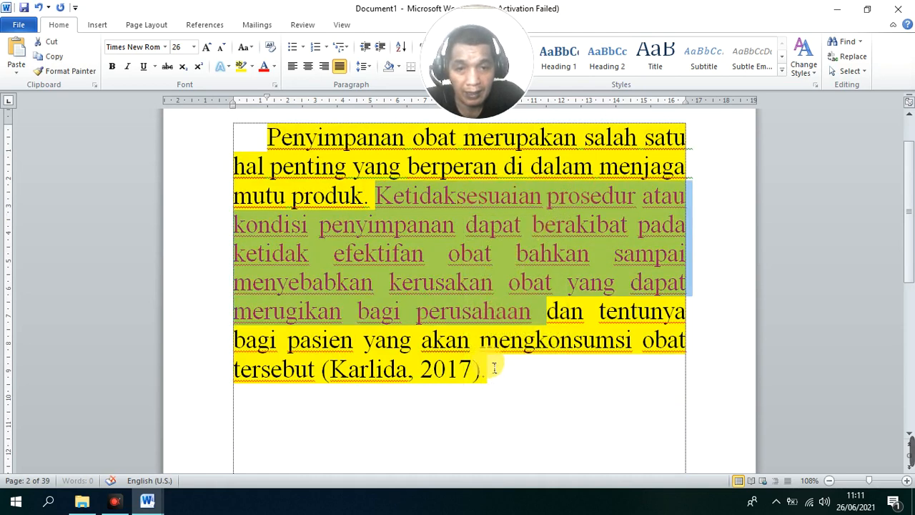
Copy the entire "Penyimpanan obat" paragraph and switch to the "LTA ok - Copy" document
triple_click(386, 227)
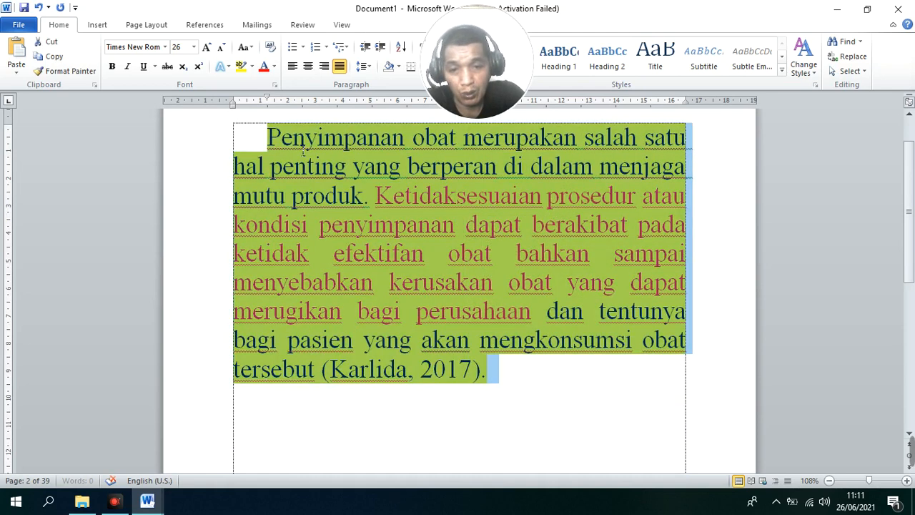
right_click(456, 213)
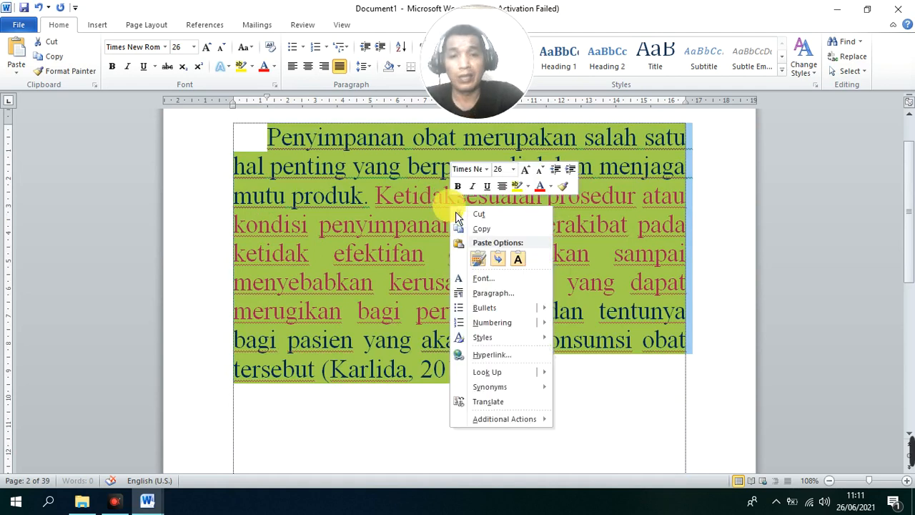
click(498, 231)
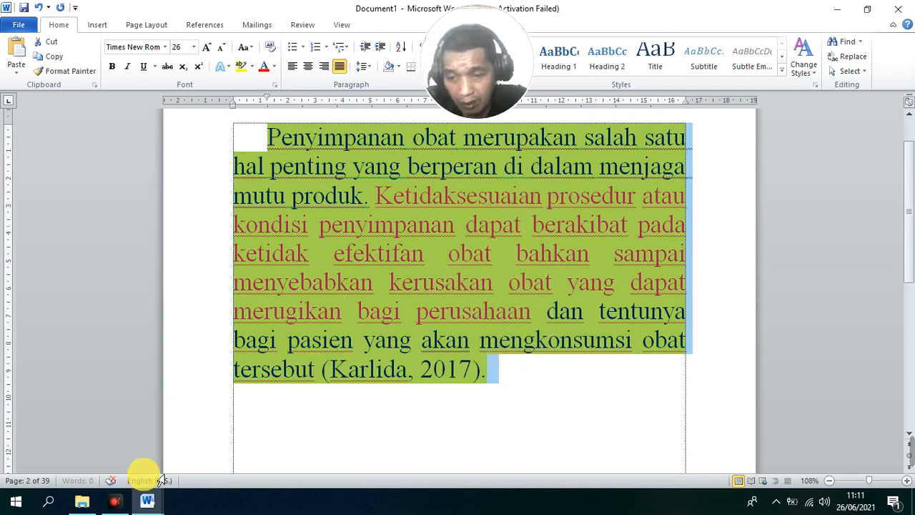
mouse_move(158, 504)
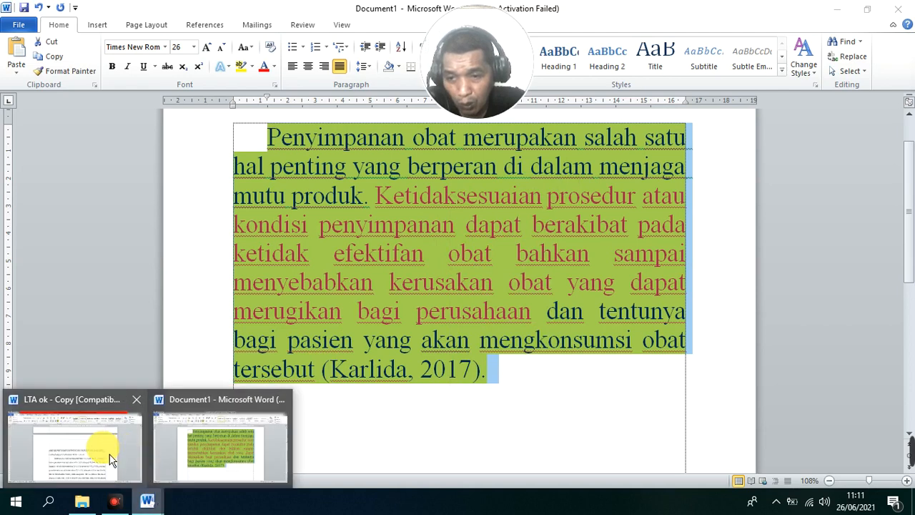
click(79, 447)
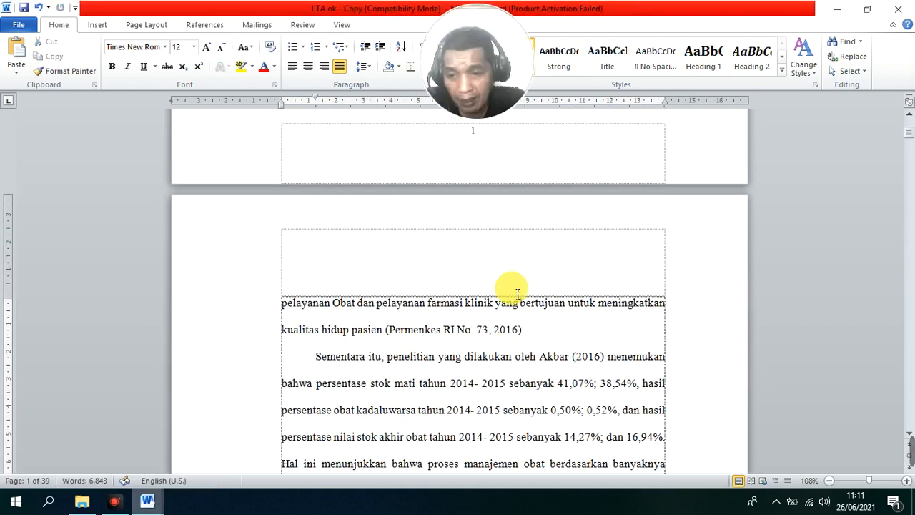
Paste the copied paragraph on a new line below the paragraph ending "lingkungannya (Permenkes RI, 2016)" in section 1.1
scroll(479, 263, up, 10)
scroll(474, 266, down, 3)
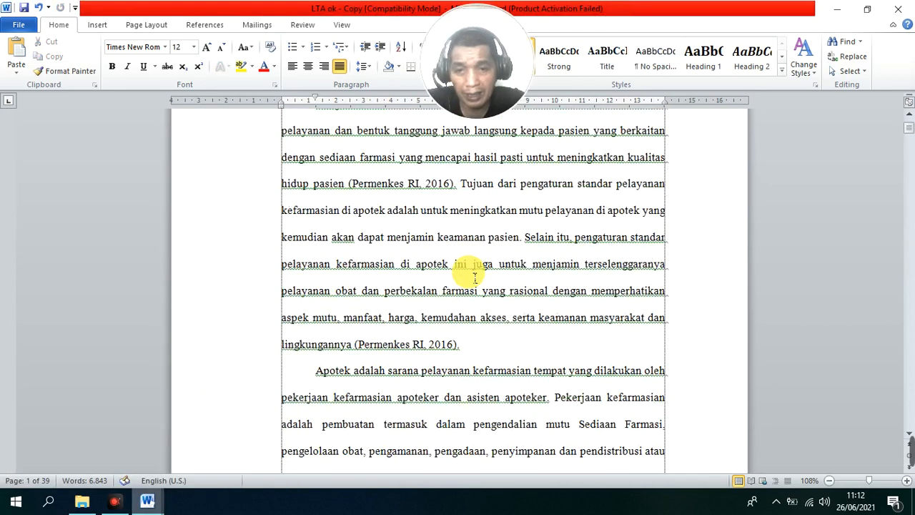
click(501, 349)
key(Return)
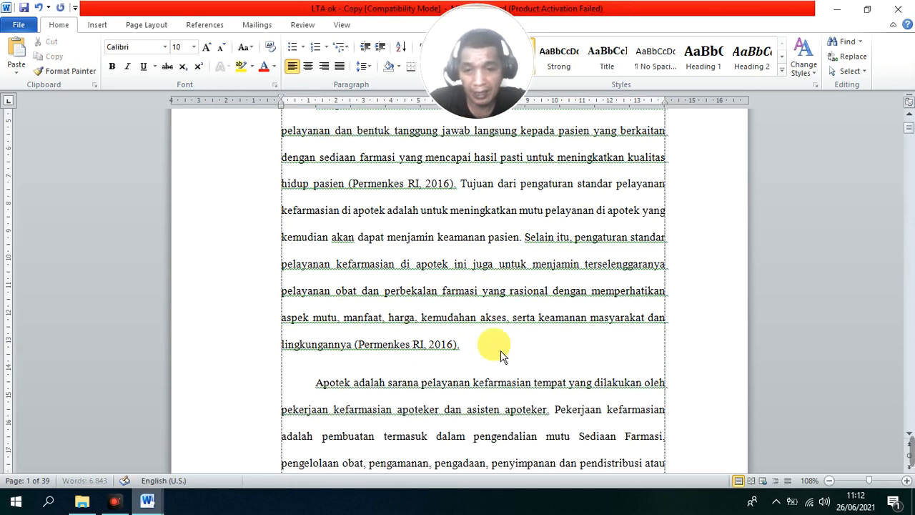
key(ctrl+v)
scroll(502, 322, up, 3)
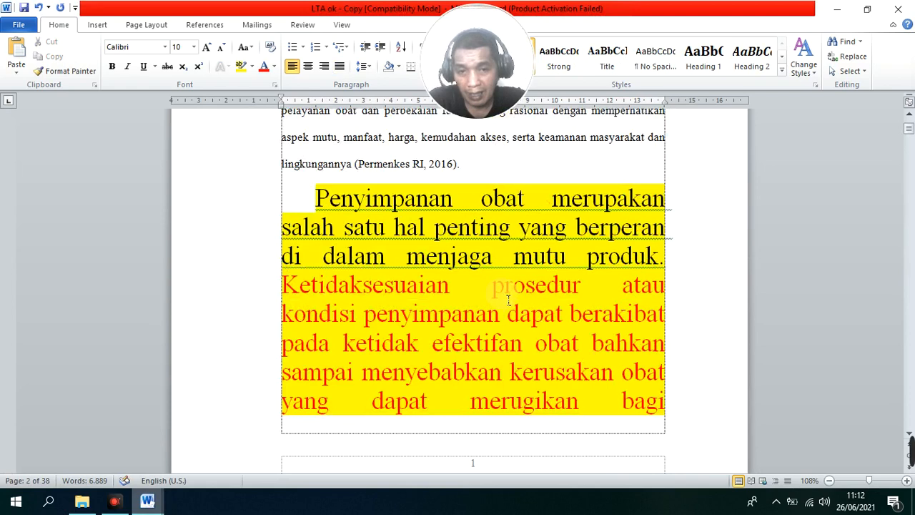
Apply the preceding paragraph's formatting to the whole pasted "Penyimpanan obat" paragraph with Format Painter
scroll(508, 299, up, 3)
click(412, 212)
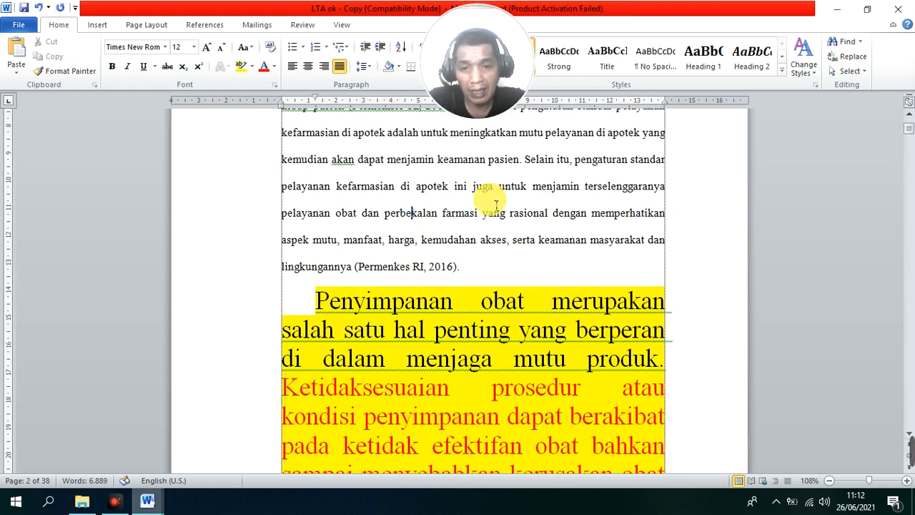
key(shift+F10)
click(525, 192)
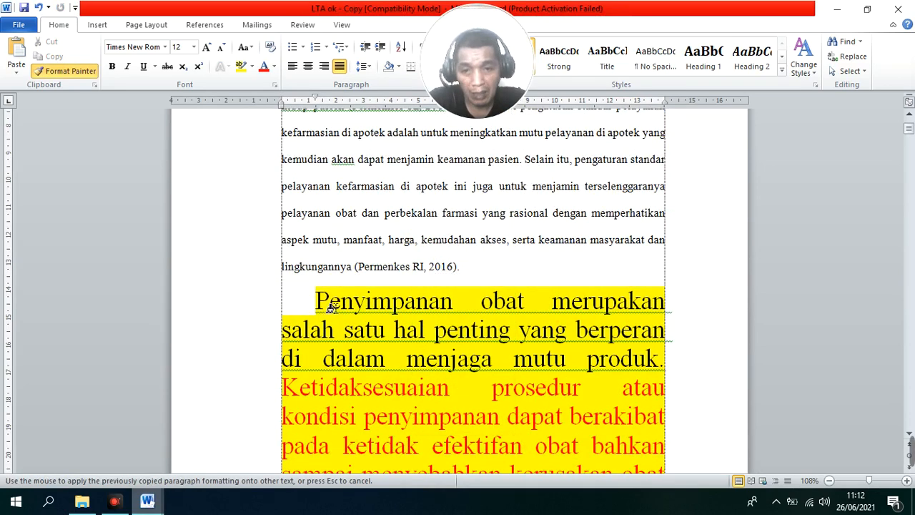
mouse_move(330, 306)
mouse_down()
mouse_move(429, 468)
mouse_move(443, 472)
mouse_move(501, 472)
mouse_move(603, 309)
mouse_move(318, 243)
mouse_up()
scroll(551, 265, up, 5)
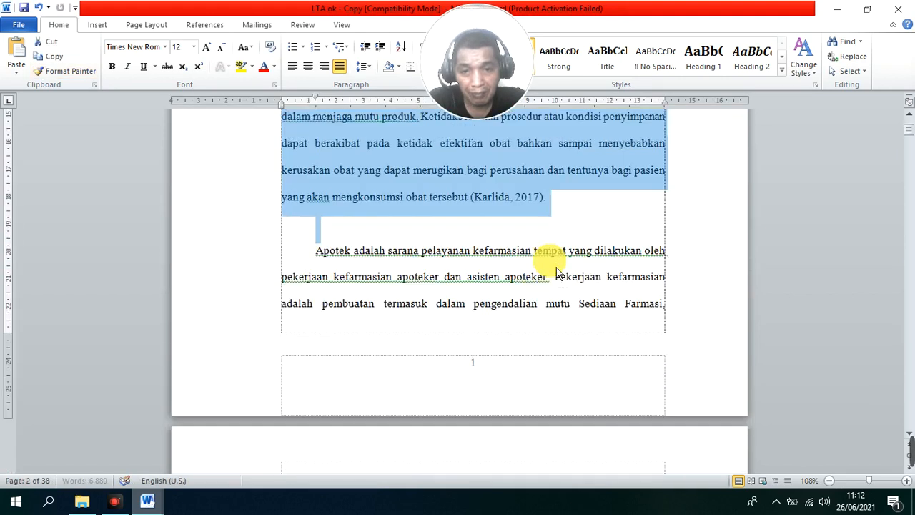
scroll(556, 269, up, 3)
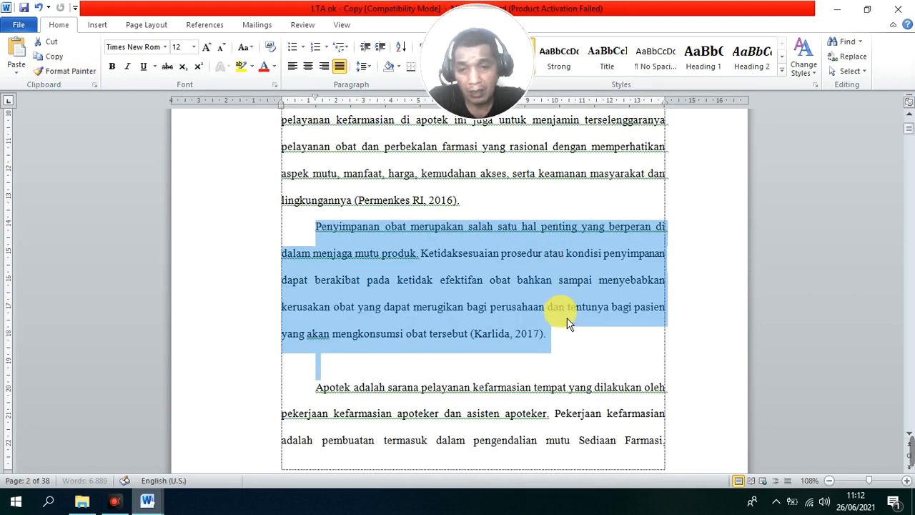
Delete the empty line between the "Penyimpanan obat" paragraph and the "Apotek adalah sarana" paragraph
click(493, 361)
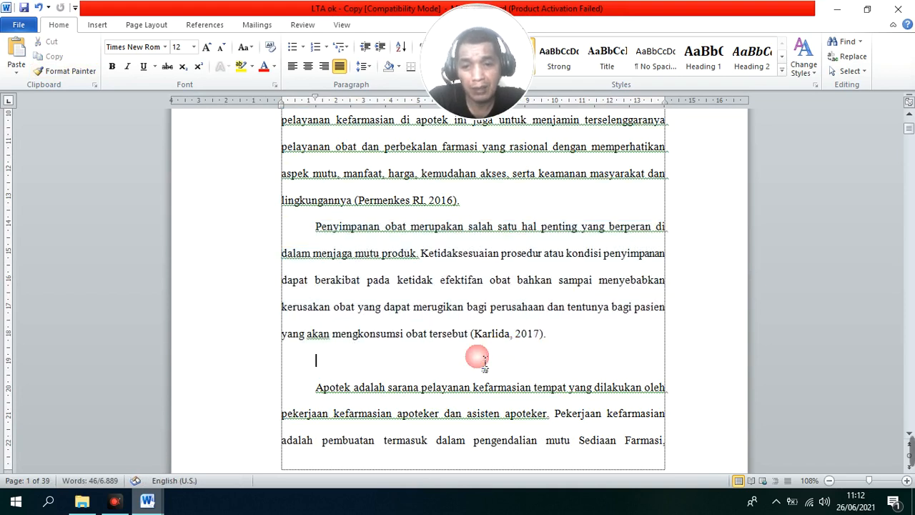
key(Delete)
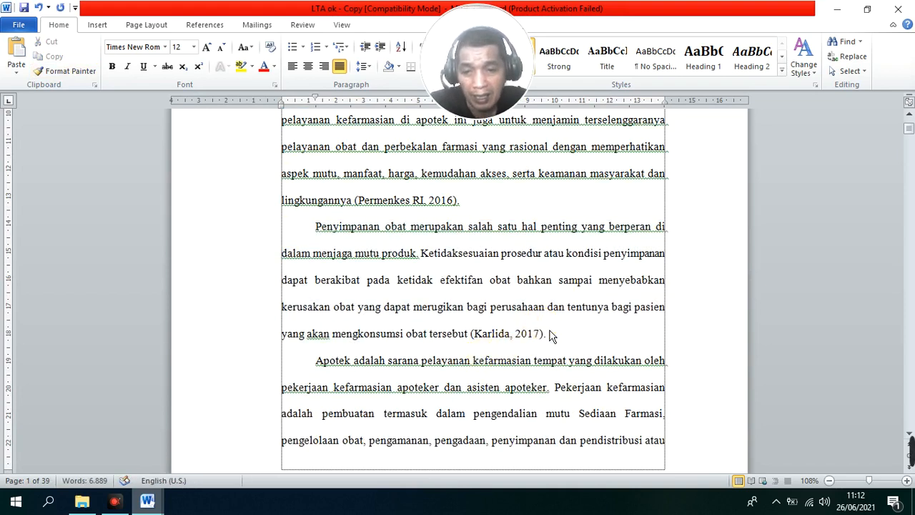
drag(429, 267, 533, 345)
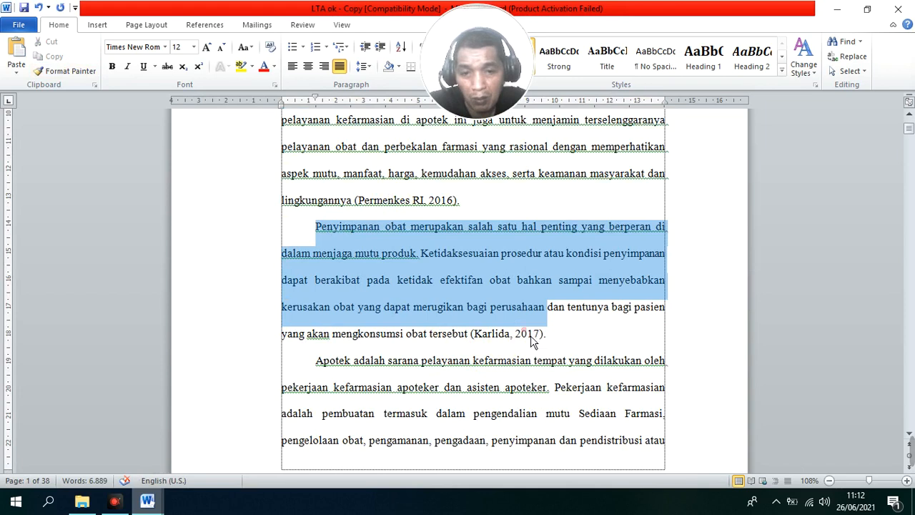
click(537, 348)
Remove the blank line between the "1.2 RUMUSAN MASALAH" text and the "1.3 Tujuan Penelitian" heading
scroll(556, 353, down, 3)
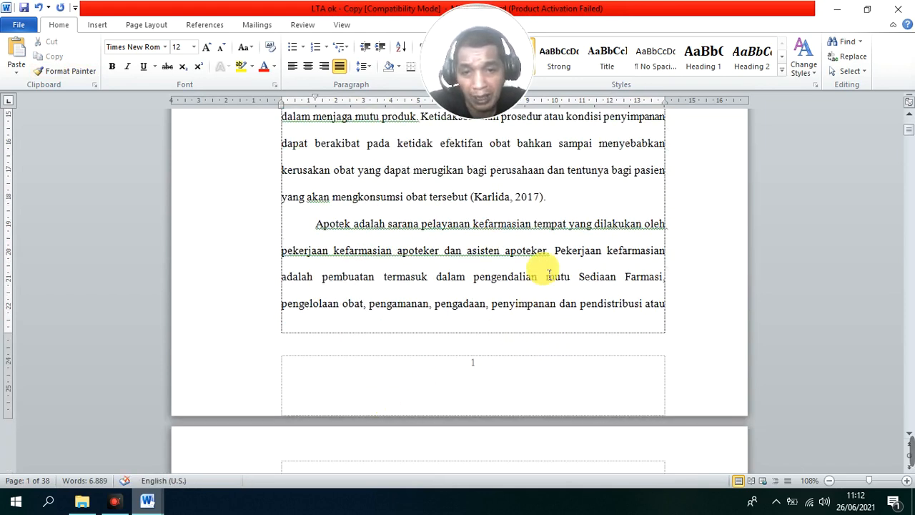
scroll(548, 279, down, 5)
scroll(545, 291, down, 10)
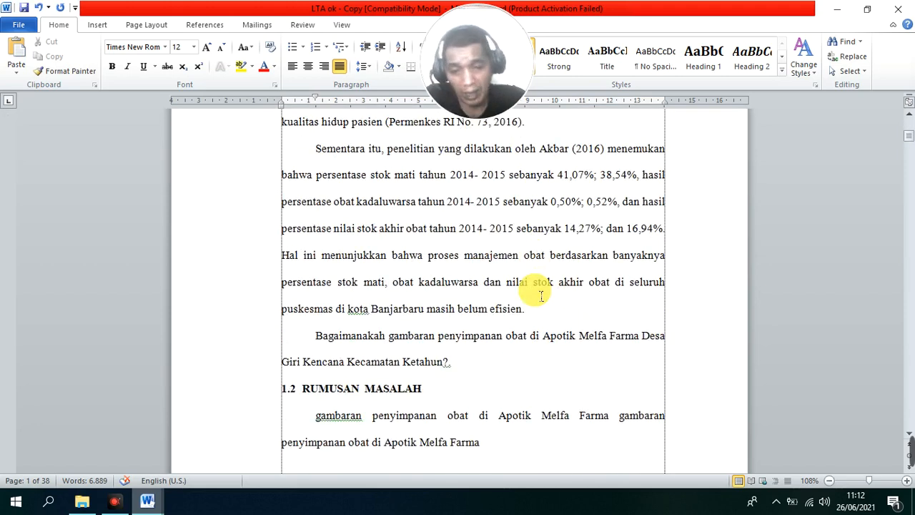
click(436, 229)
click(431, 229)
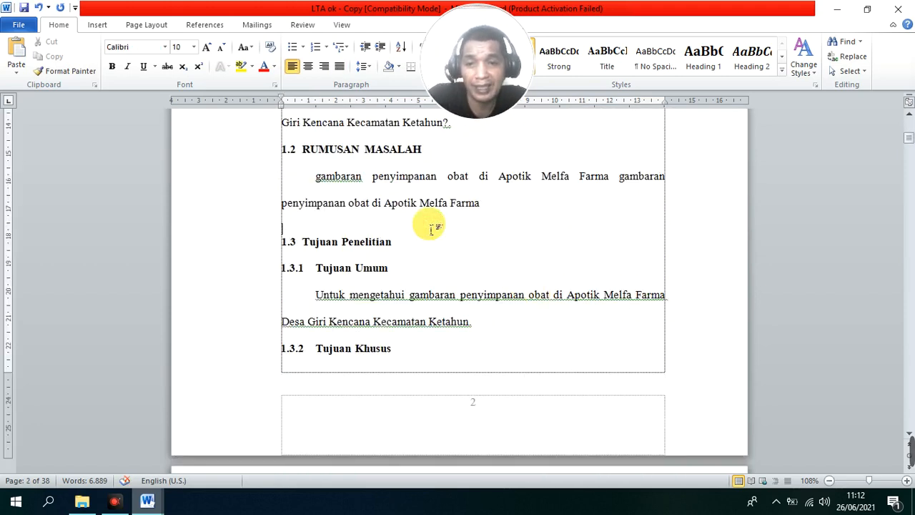
key(Delete)
Insert blank space after the "1.3.1 Tujuan Umum" paragraph to push the "1.3.2 Tujuan Khusus" heading onto the next page
scroll(465, 235, down, 3)
click(478, 209)
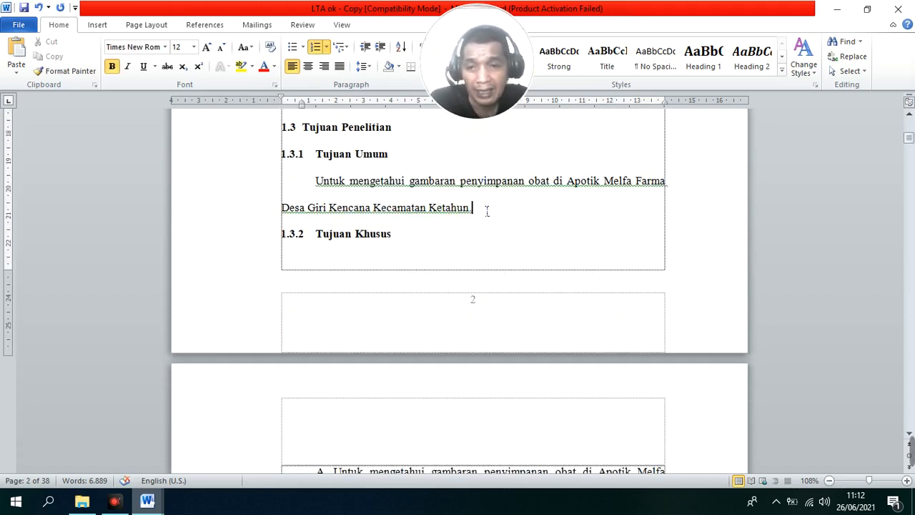
key(Return)
click(475, 208)
click(469, 233)
key(Return)
Review the chapter's layout from "1.3.2 Tujuan Khusus" through "1.4.2 Manfaat Praktis" and back up to the "BAB I PENDAHULUAN" title
scroll(475, 243, down, 5)
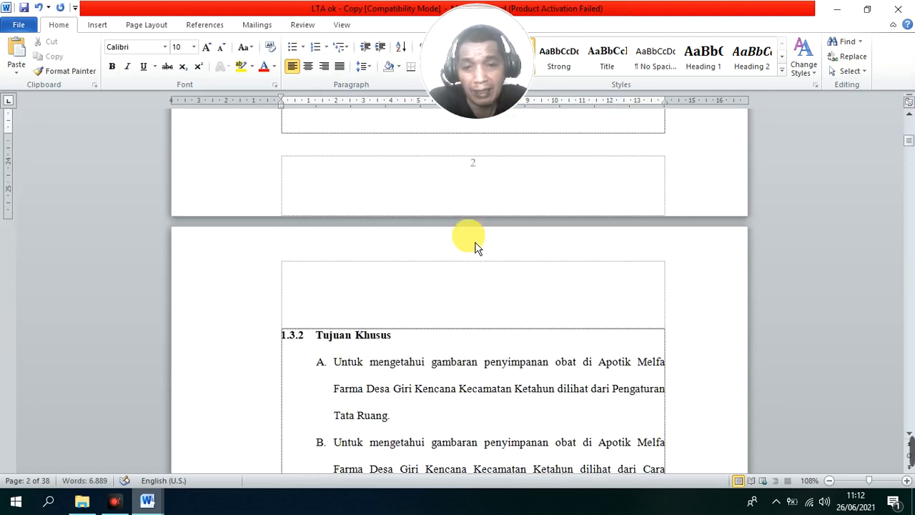
scroll(473, 245, down, 6)
scroll(474, 244, up, 7)
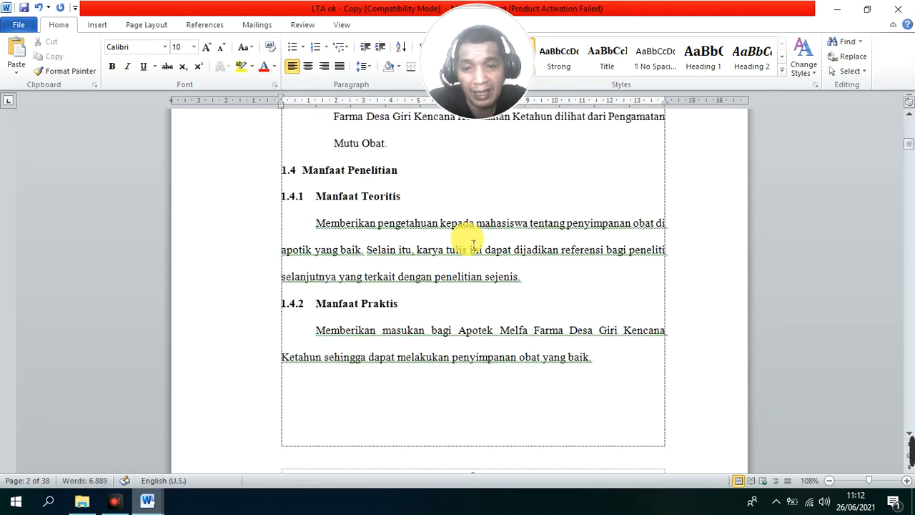
scroll(473, 245, up, 15)
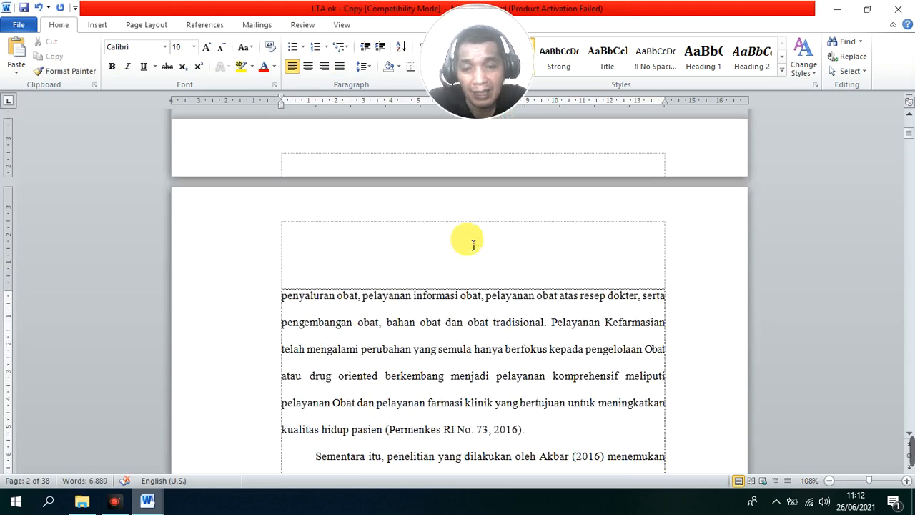
scroll(473, 244, up, 8)
click(474, 291)
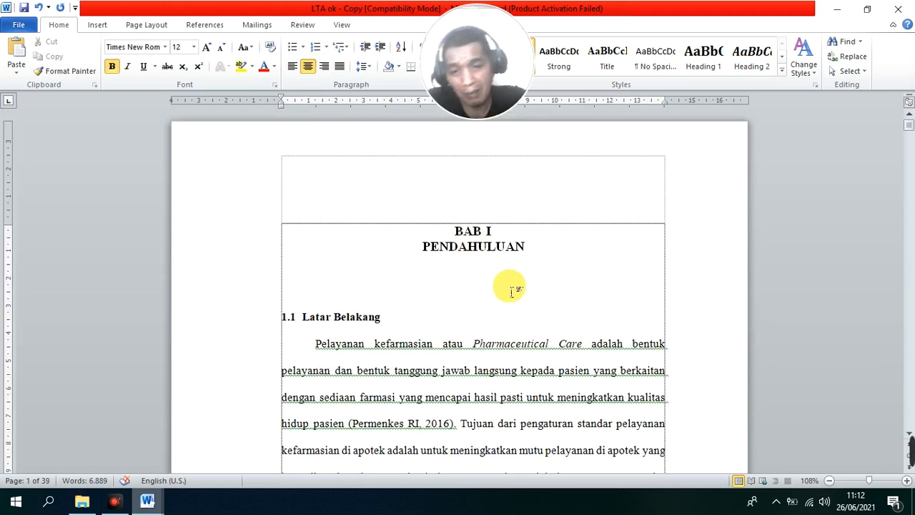
scroll(514, 291, down, 2)
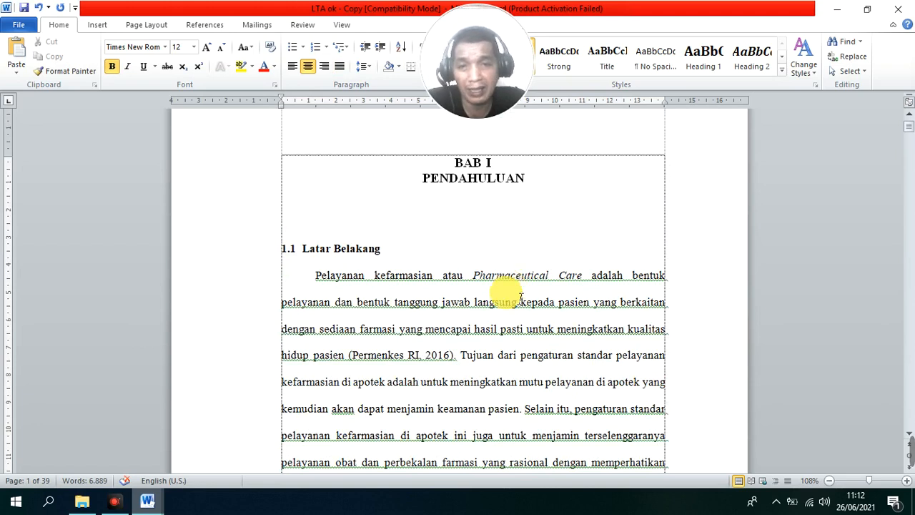
click(115, 502)
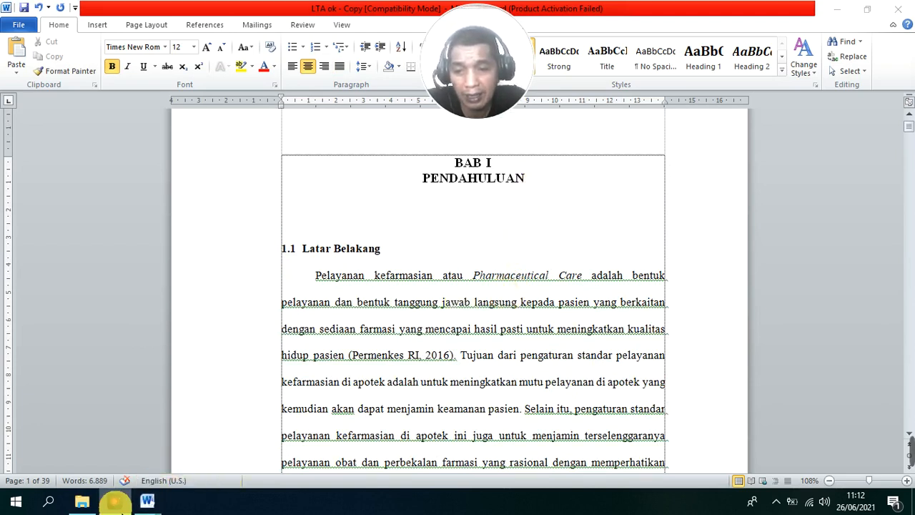
click(785, 504)
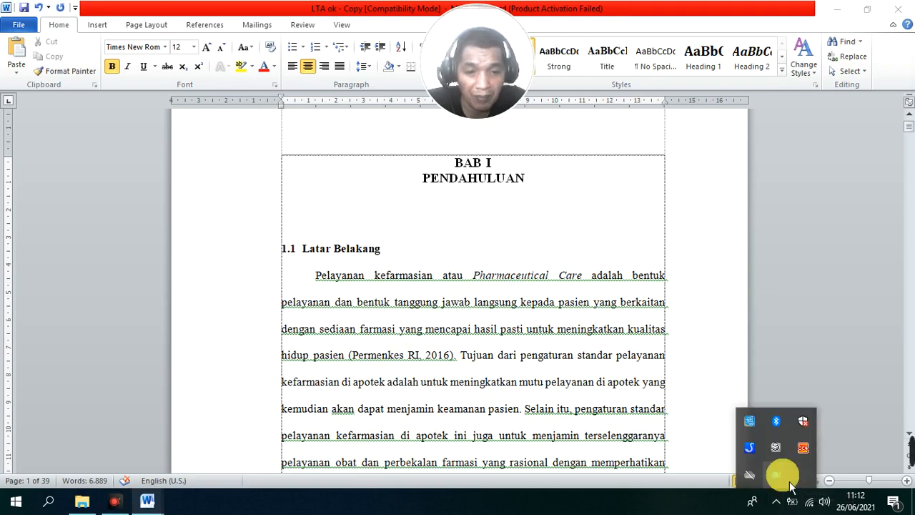